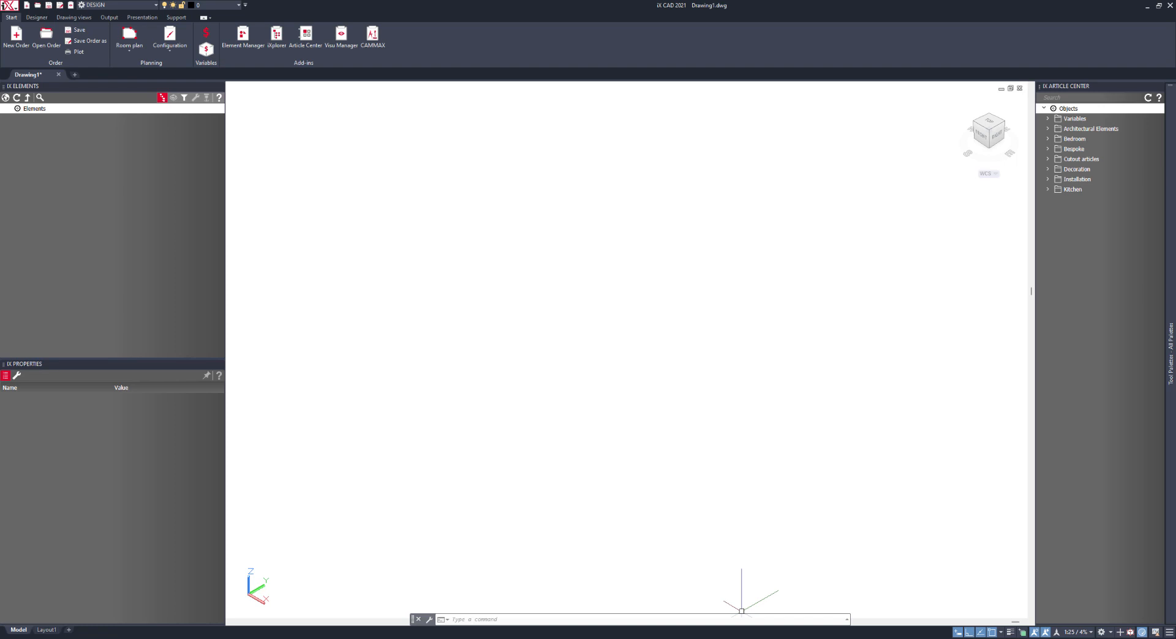
Switch to the Snipping Tool and examine the grooved panel's reference drawing, its dimensions and the 1:1 groove detail, then minimize it
key("alt+Tab")
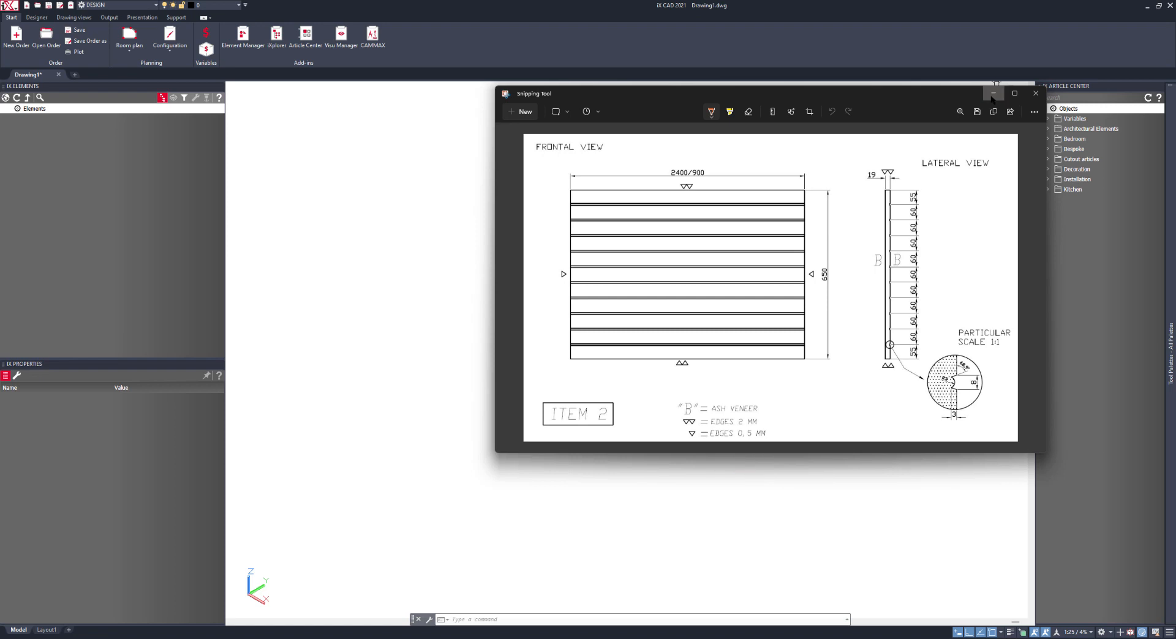
left_click_drag(903, 103, 1175, 103)
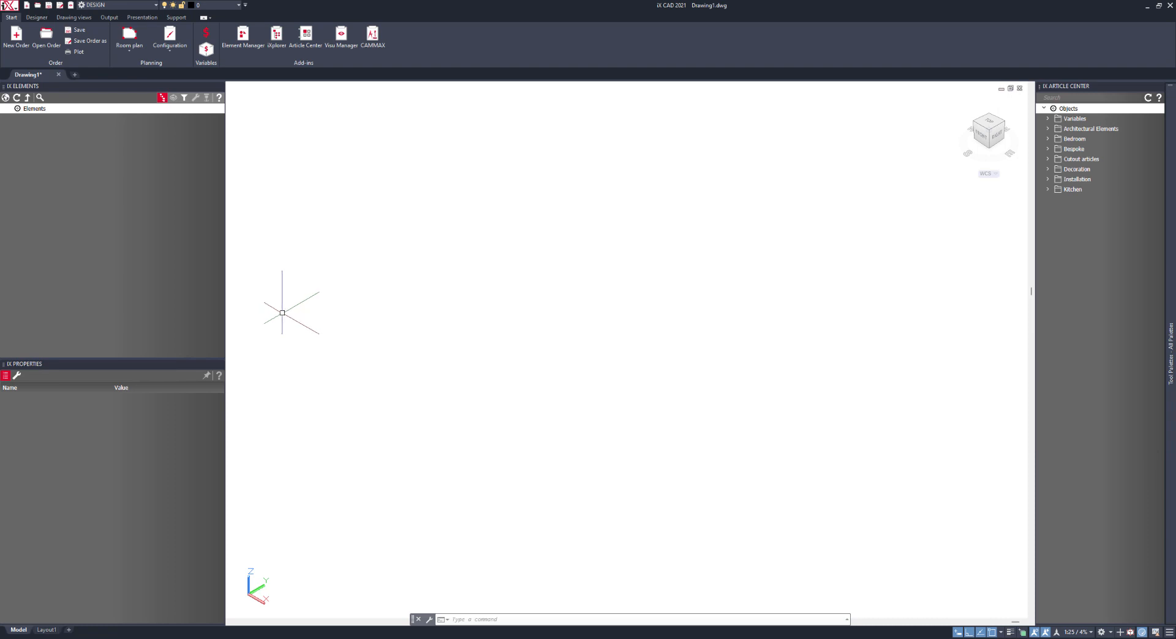
Set the drawing view to Top and the visual style to 2D Wireframe
left_click(988, 121)
left_click(1011, 99)
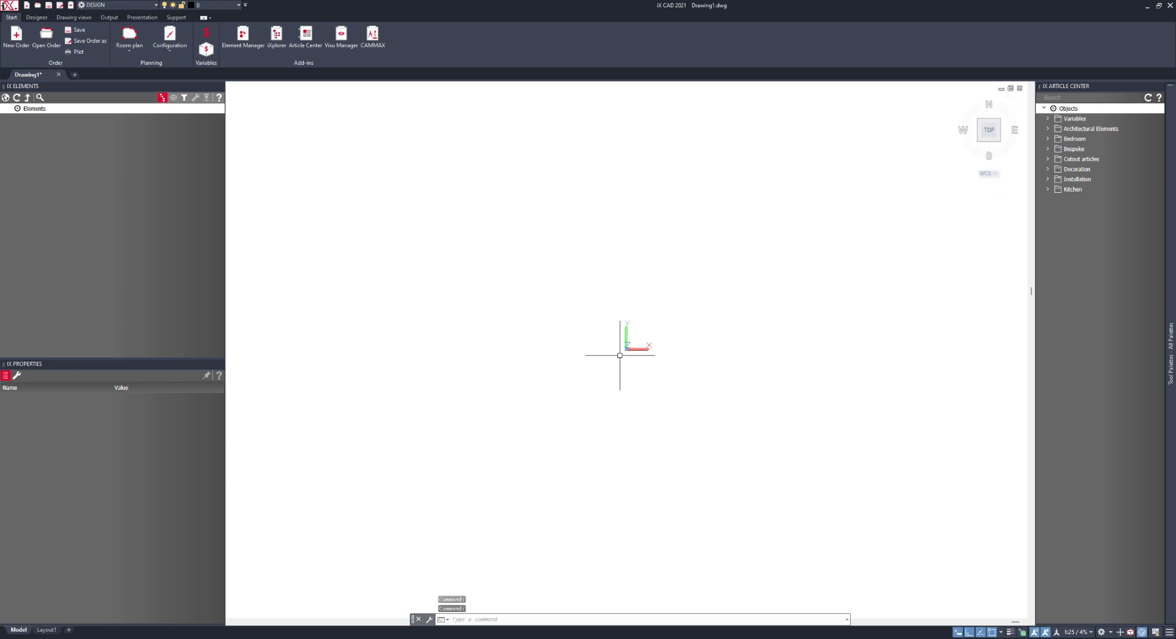
left_click(74, 17)
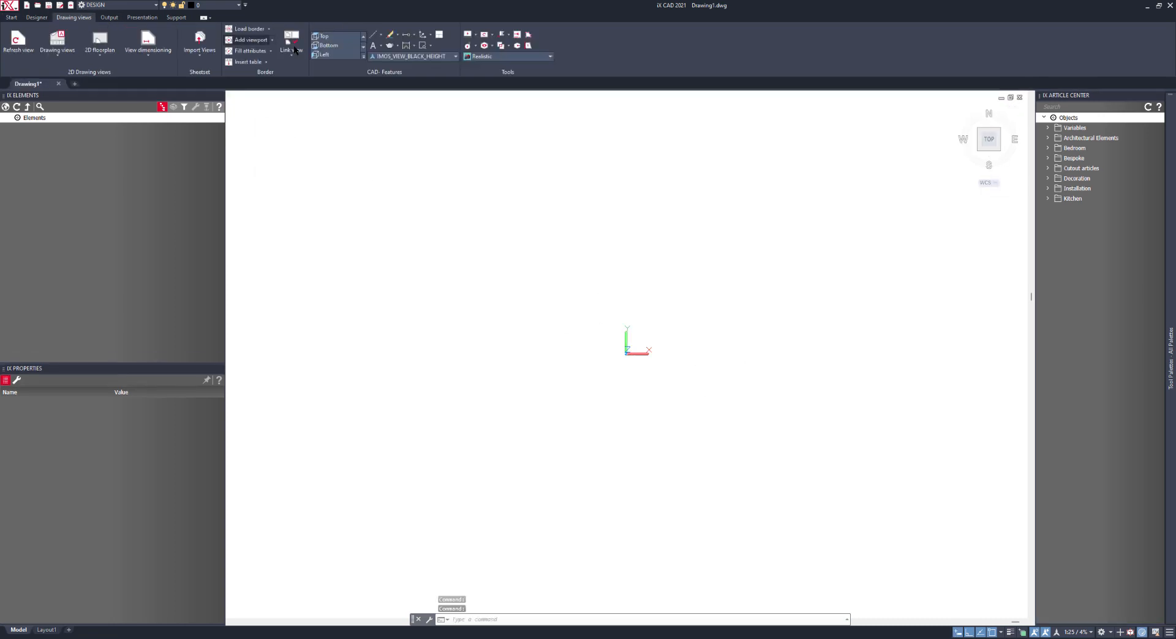
left_click(513, 57)
left_click(482, 79)
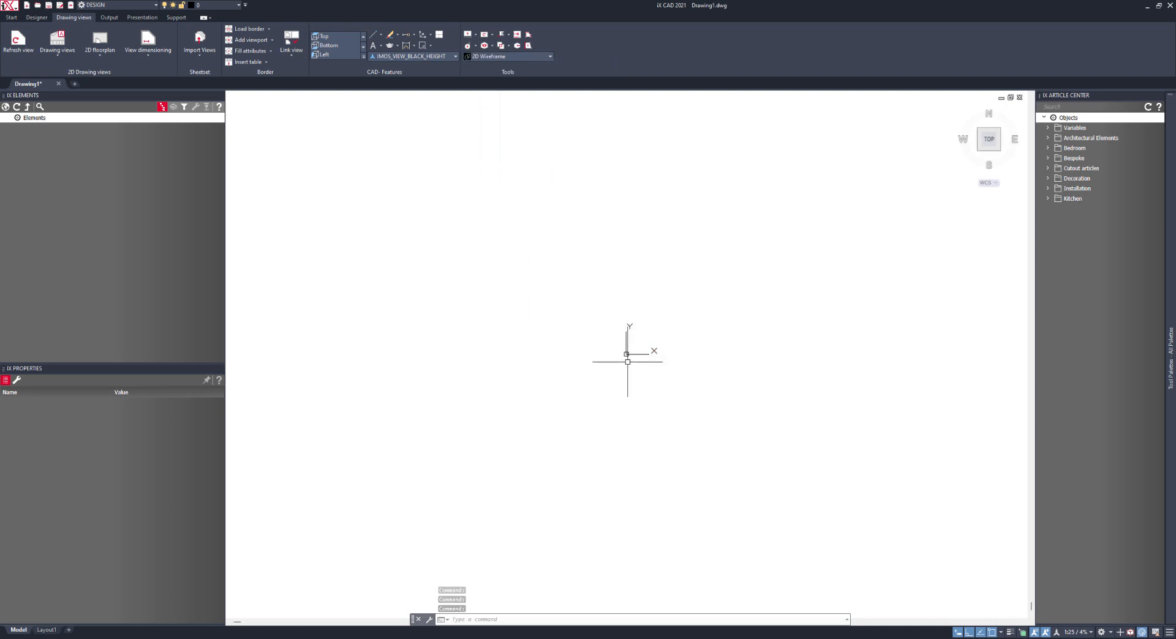
Draw a polyline from 0,0,0 running 2 to the right, 3 up, and horizontally back to the left
scroll(629, 364, "up", 2)
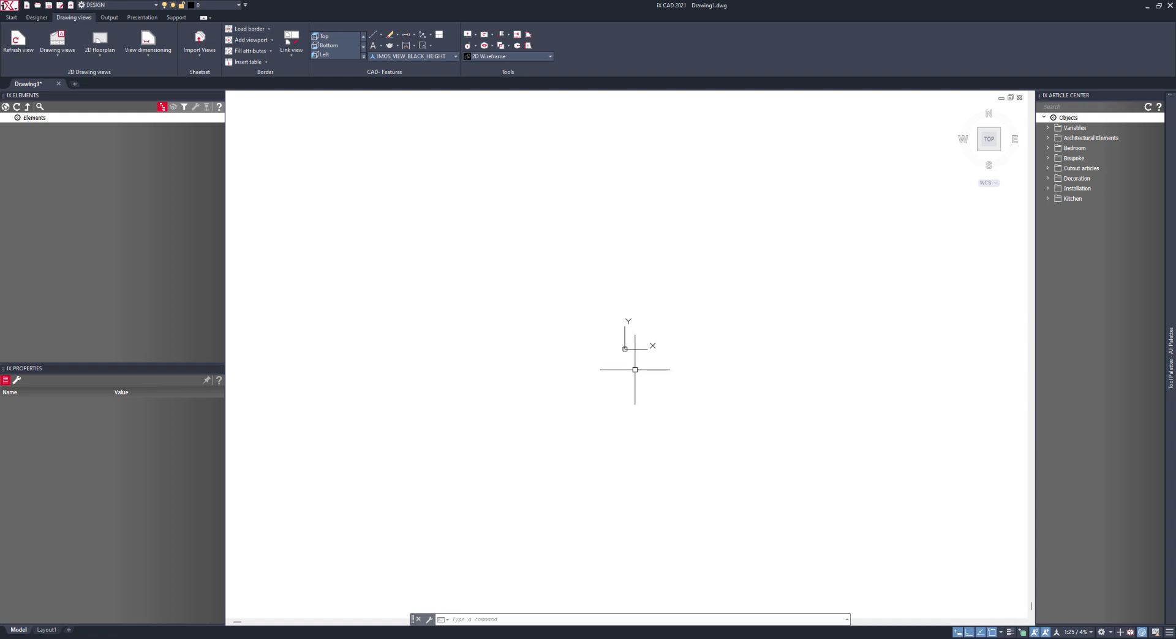
key("Return")
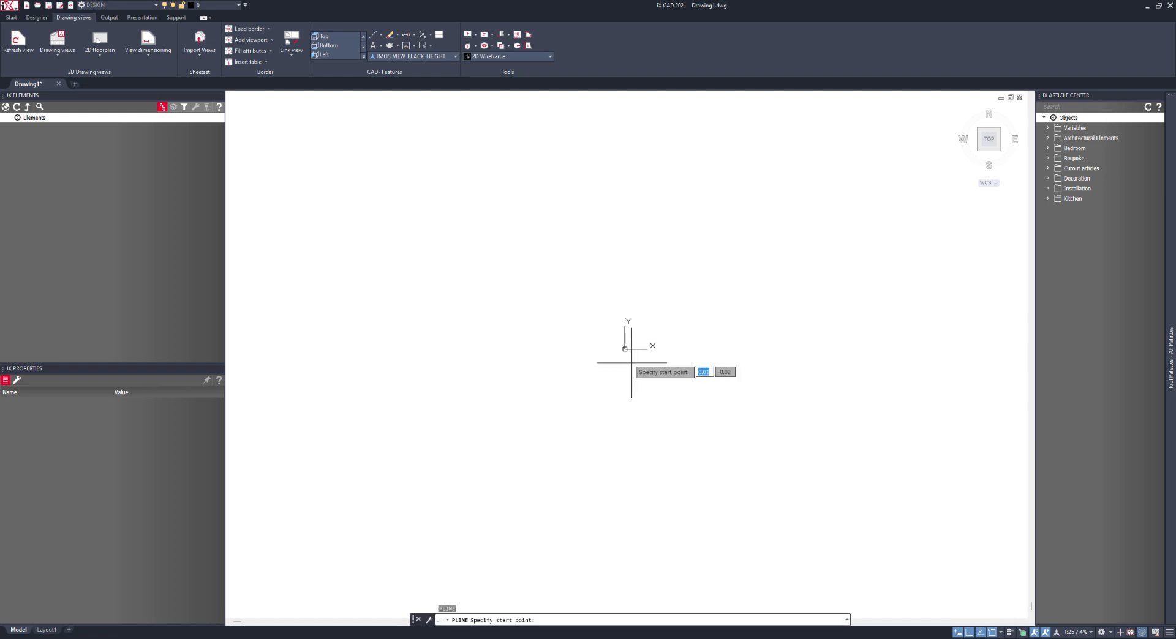
scroll(624, 348, "up", 5)
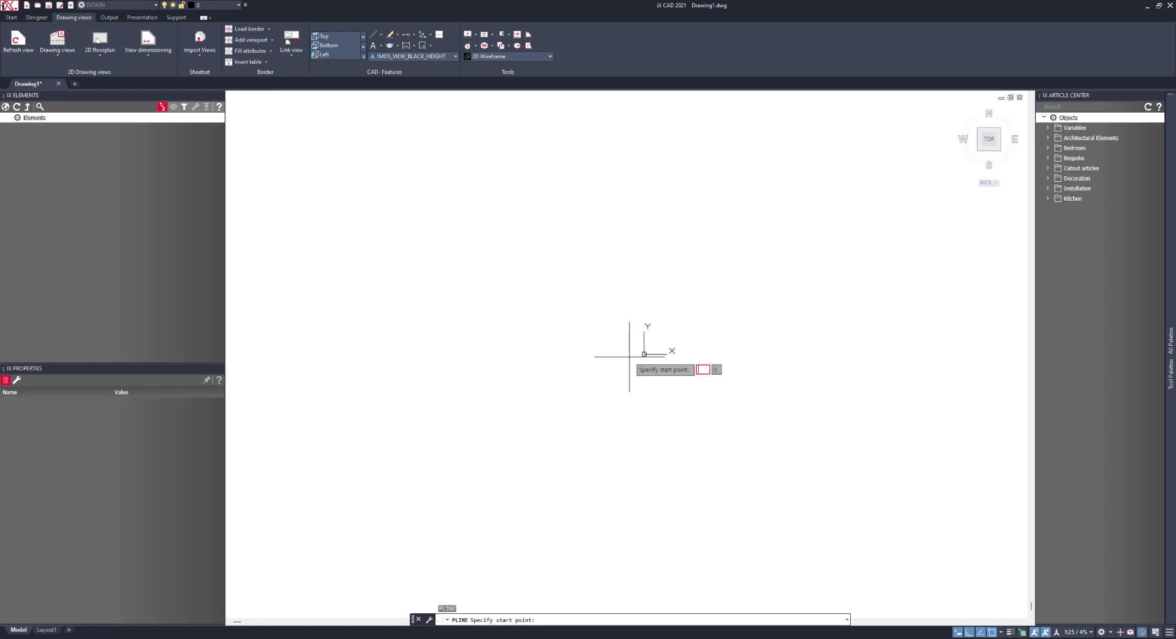
type("0,0,0")
key("Return")
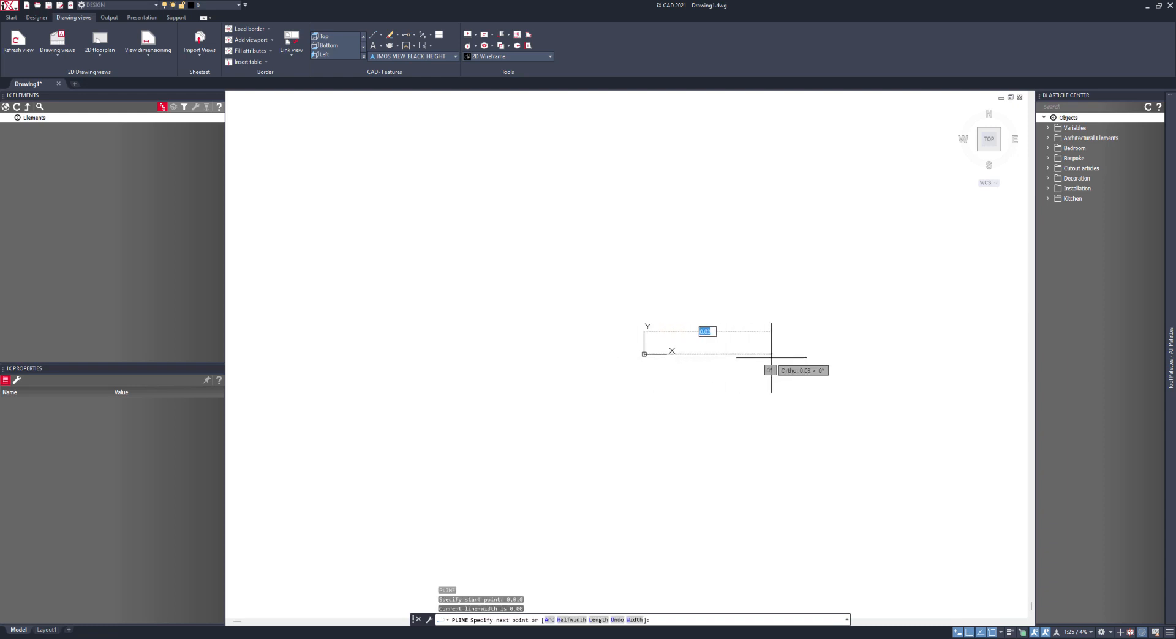
type("2")
key("Return")
scroll(772, 349, "down", 10)
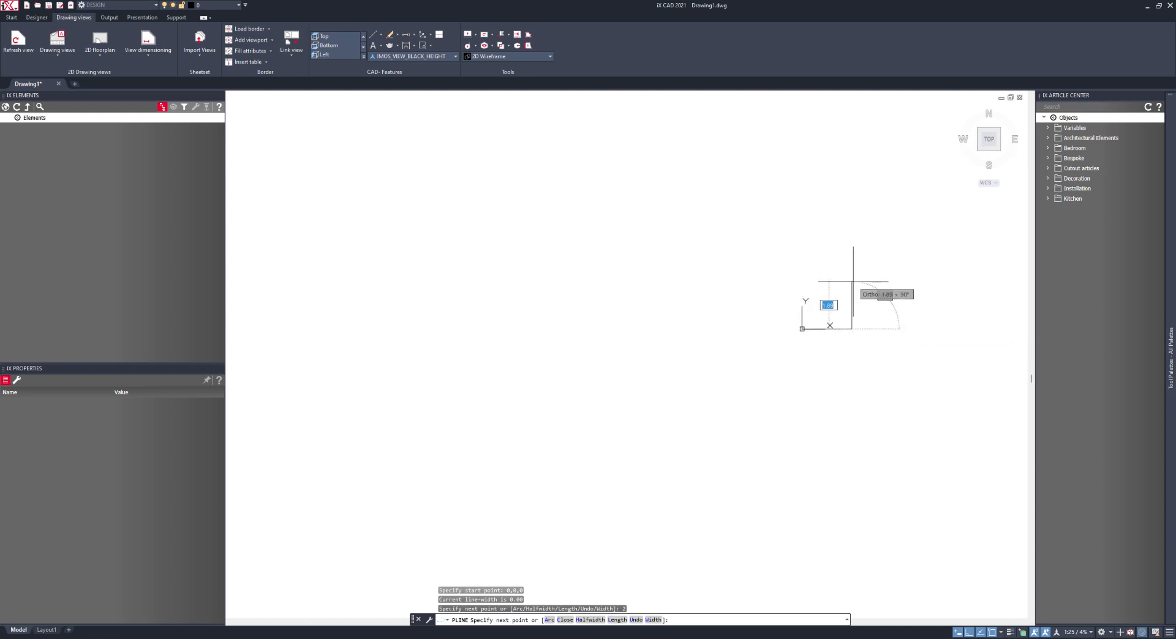
type("3")
key("Return")
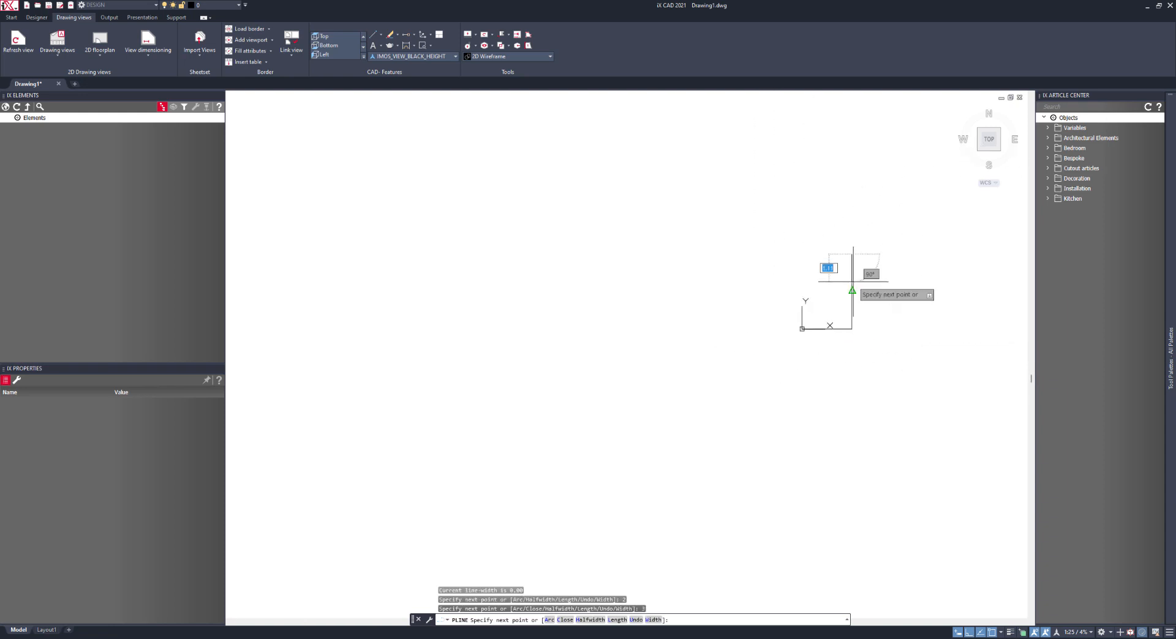
key("Return")
Draw a horizontal line running right, starting at a distance of 8 to the right of the first polyline's lower-right corner
middle_click_drag(926, 301, 727, 320)
key("Return")
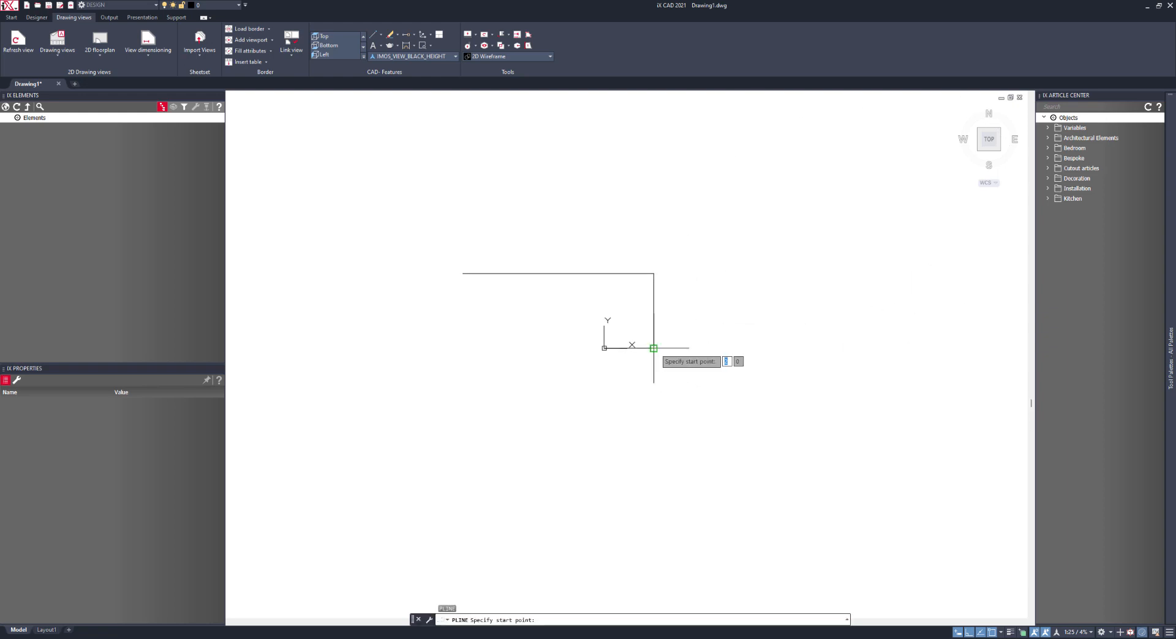
type("8")
key("Return")
key("Return")
Draw a polyline from the new line's left end straight up to the first polyline's top level and horizontally to the right
key("Return")
left_click(853, 348)
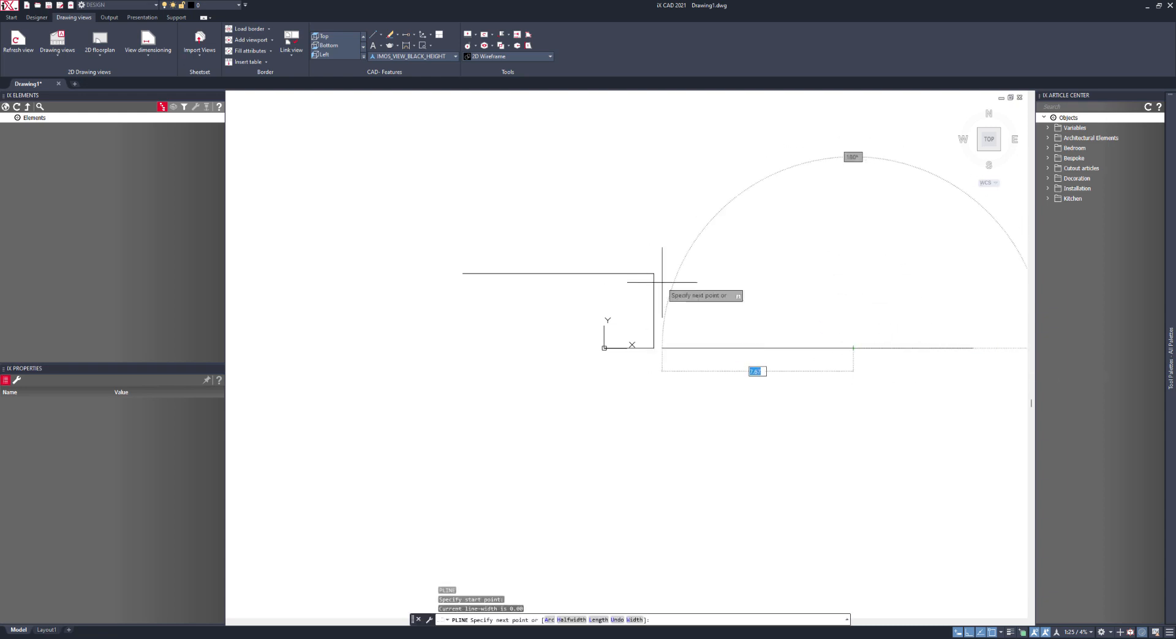
left_click(853, 273)
left_click(958, 273)
key("Return")
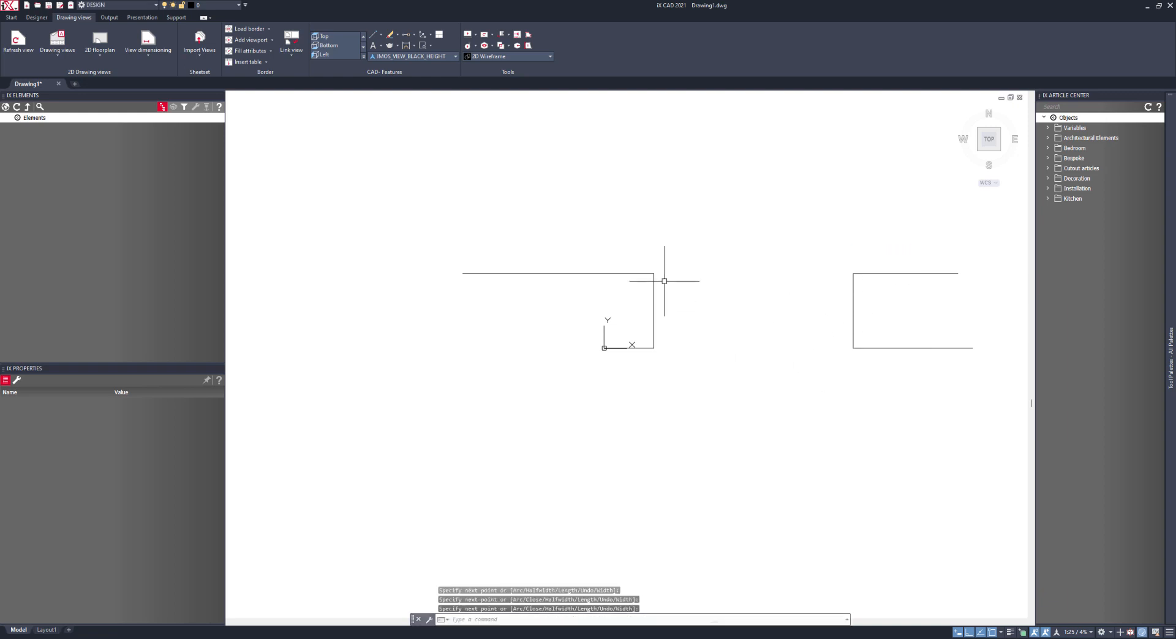
Draw a horizontal line joining the two lower inner corners and a long vertical centre line through its midpoint
key("Return")
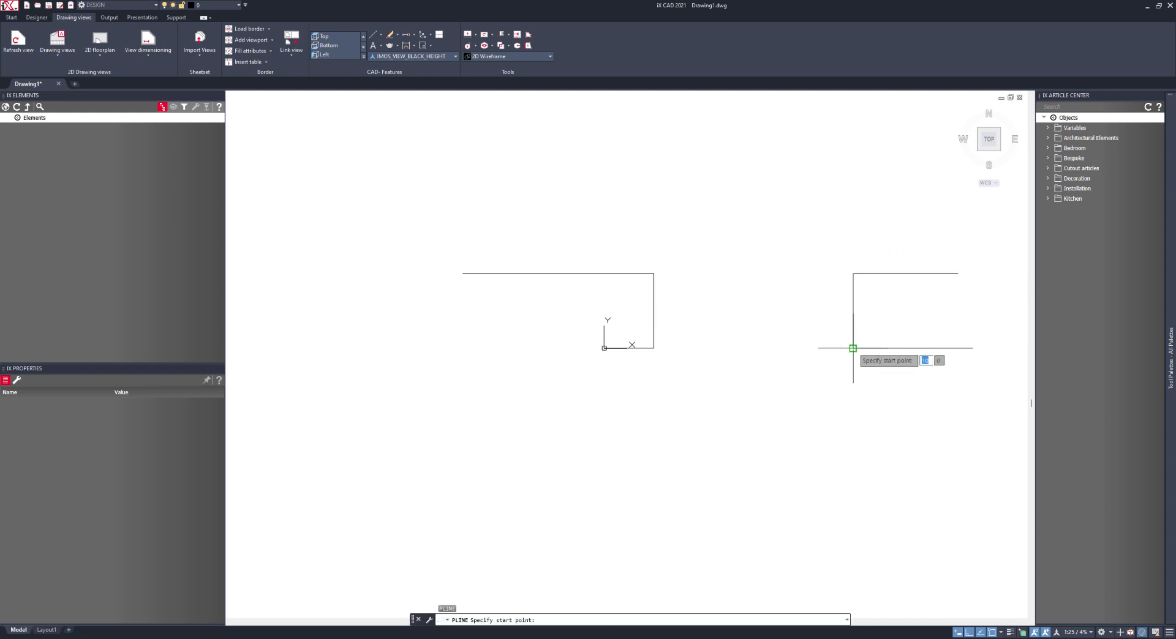
left_click(853, 348)
left_click(654, 348)
key("Return")
key("Return")
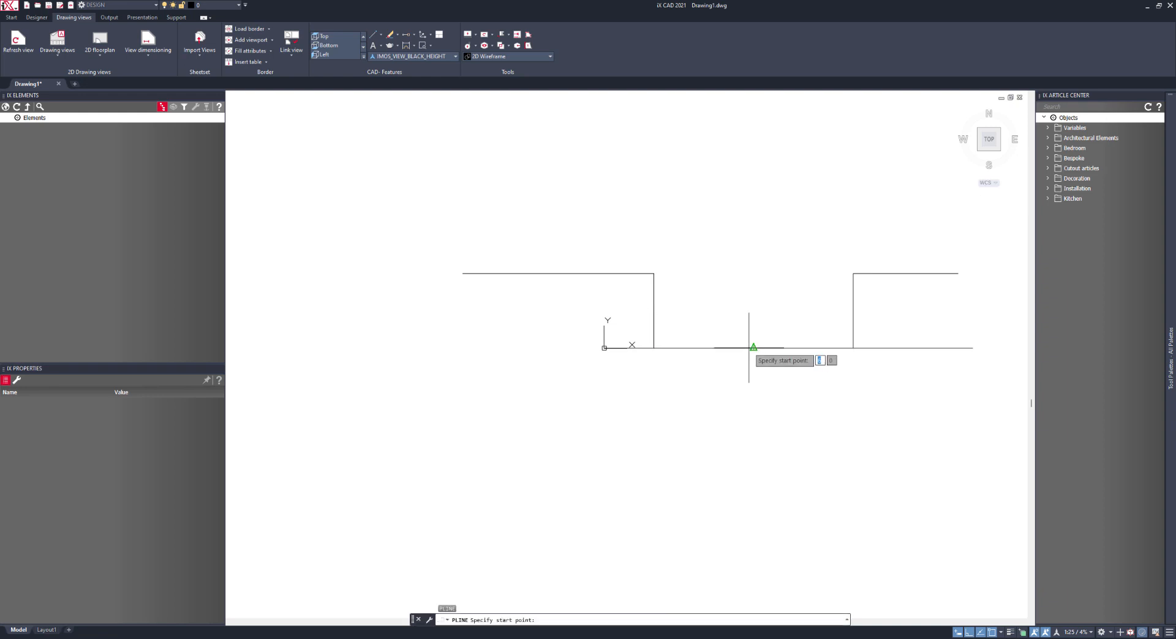
left_click(753, 146)
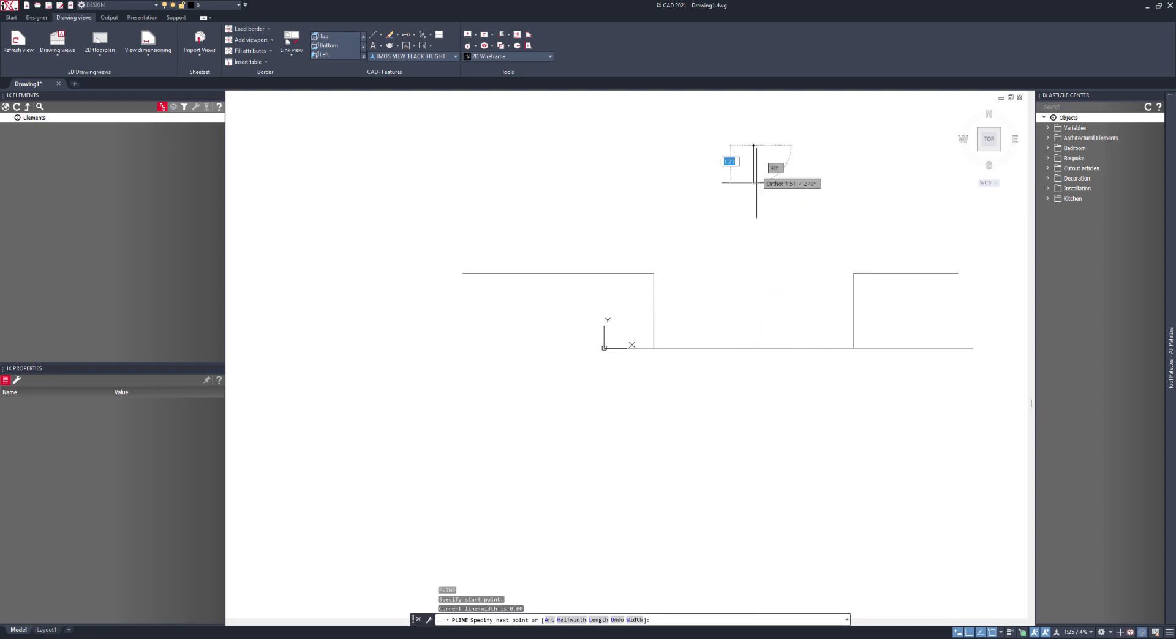
left_click(752, 496)
key("Return")
Delete the horizontal line that joins the two lower inner corners
left_click(811, 397)
left_click(784, 333)
key("Delete")
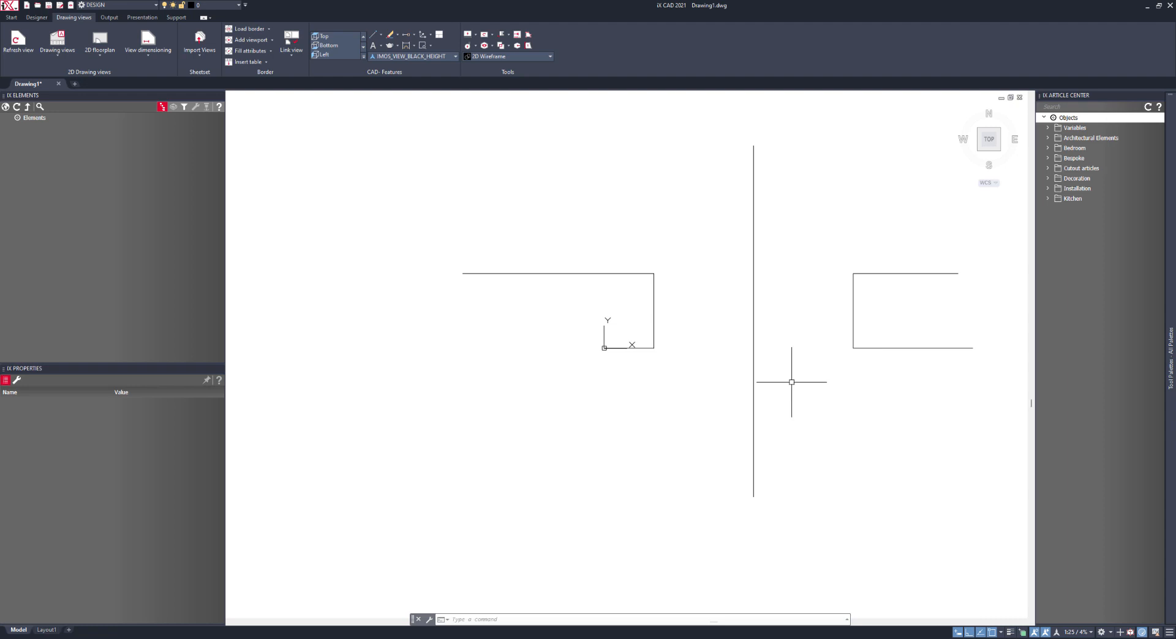
Draw a circle with radius 3 in the empty area below the left profile
type("c")
key("Return")
left_click(570, 458)
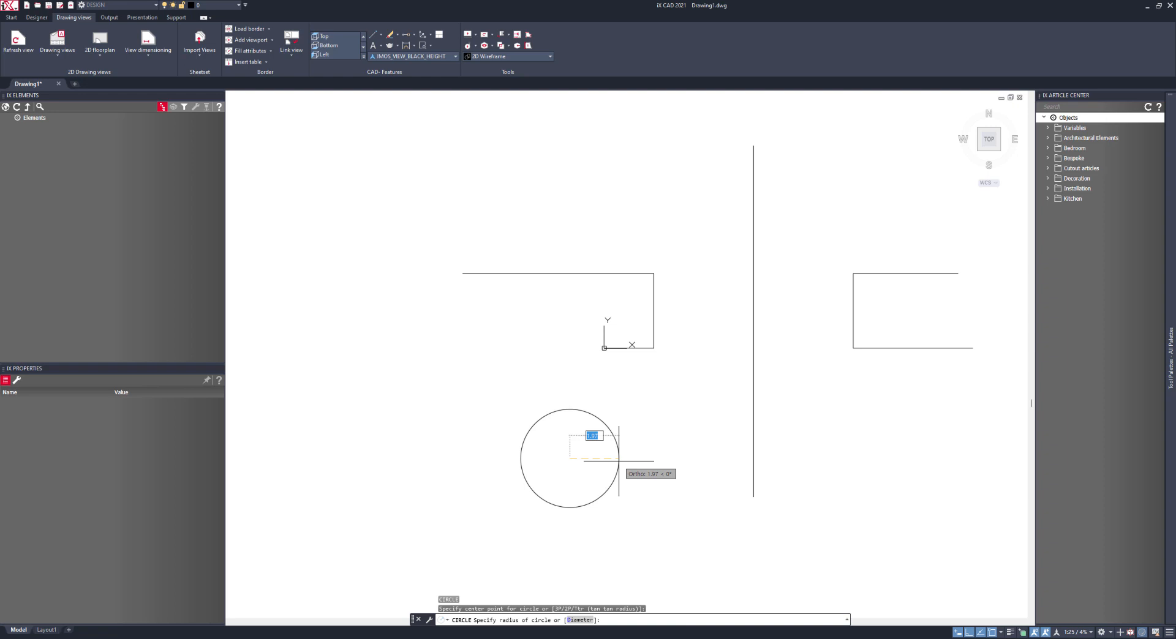
type("3")
key("Return")
Move the circle so its centre lies on the vertical centre line, level with the two lower inner corners
left_click(643, 452)
type("m")
key("Return")
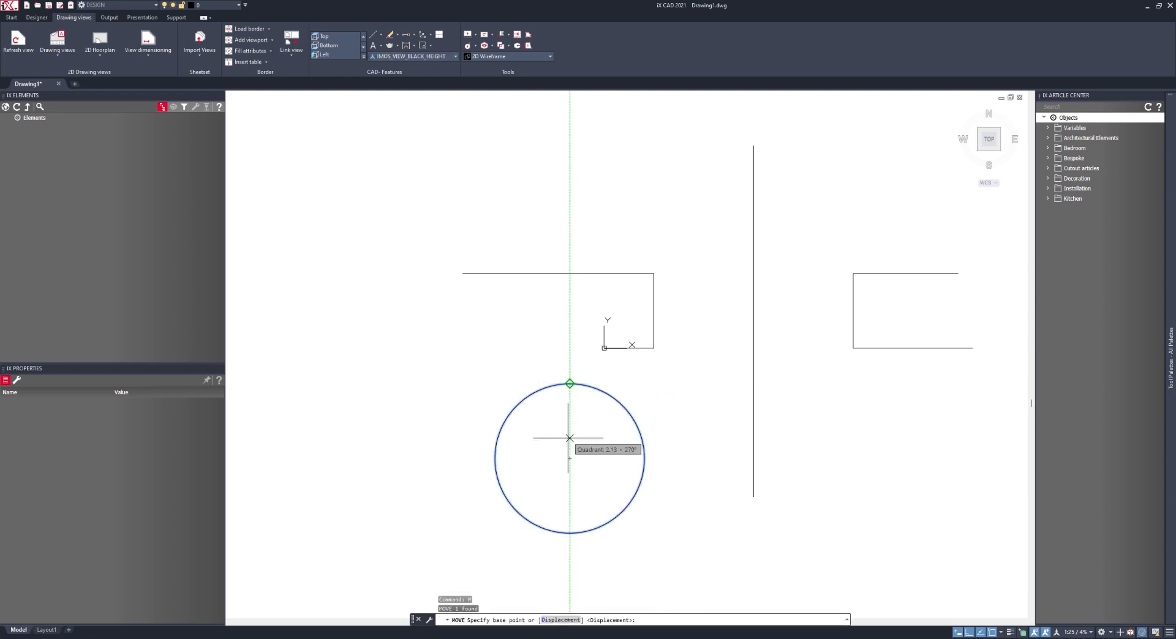
left_click(570, 458)
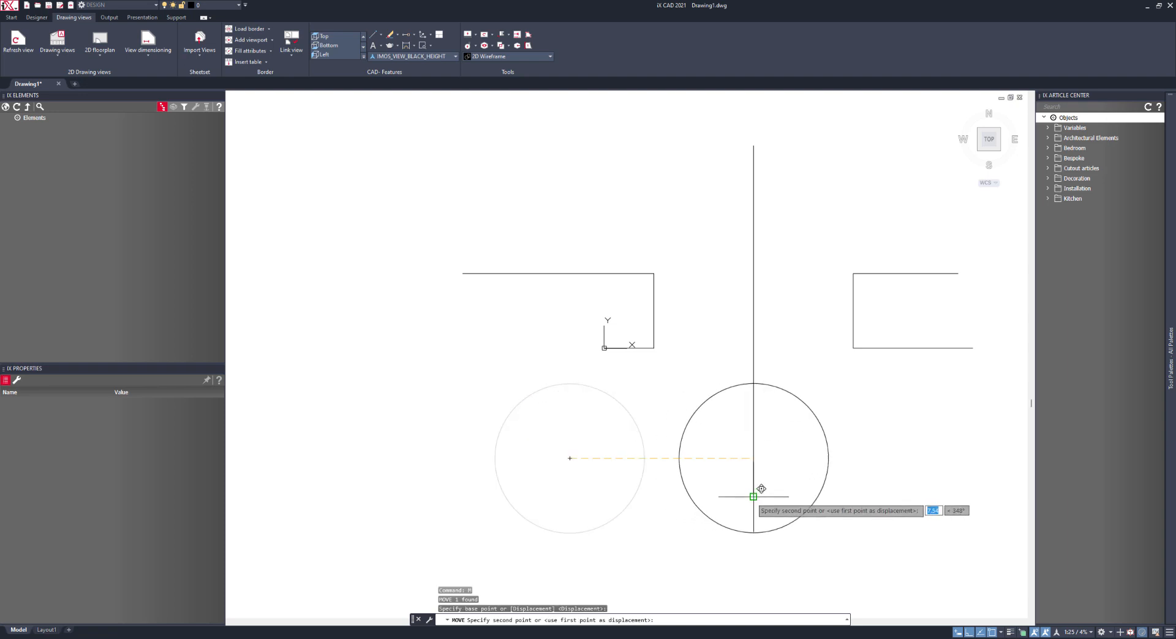
left_click(654, 348)
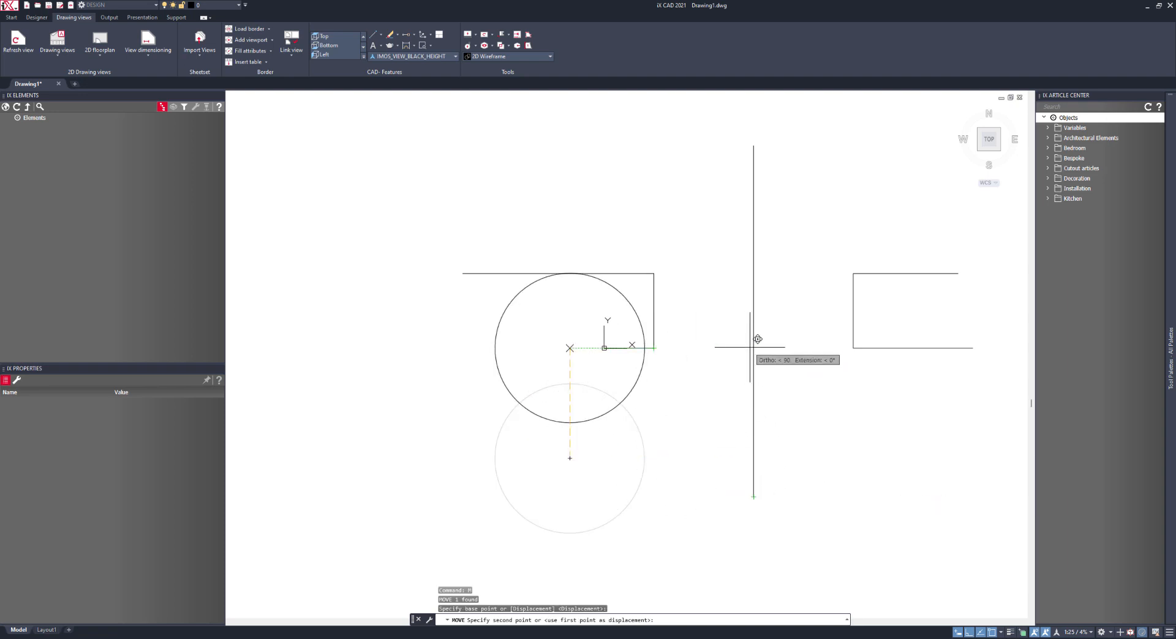
type("m")
key("Return")
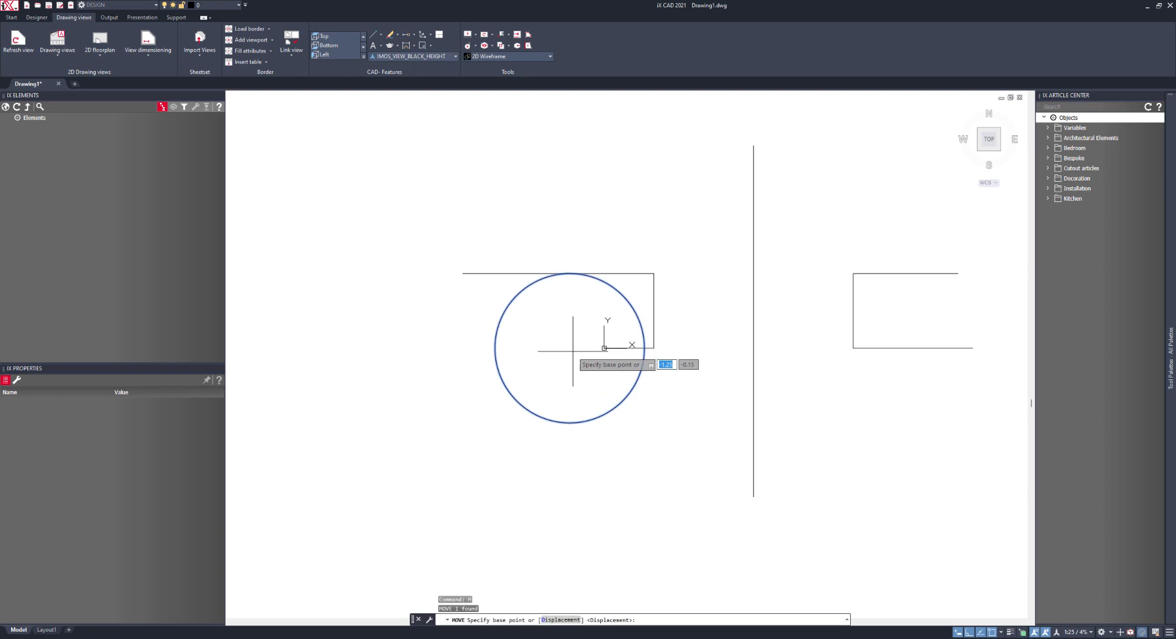
left_click(570, 348)
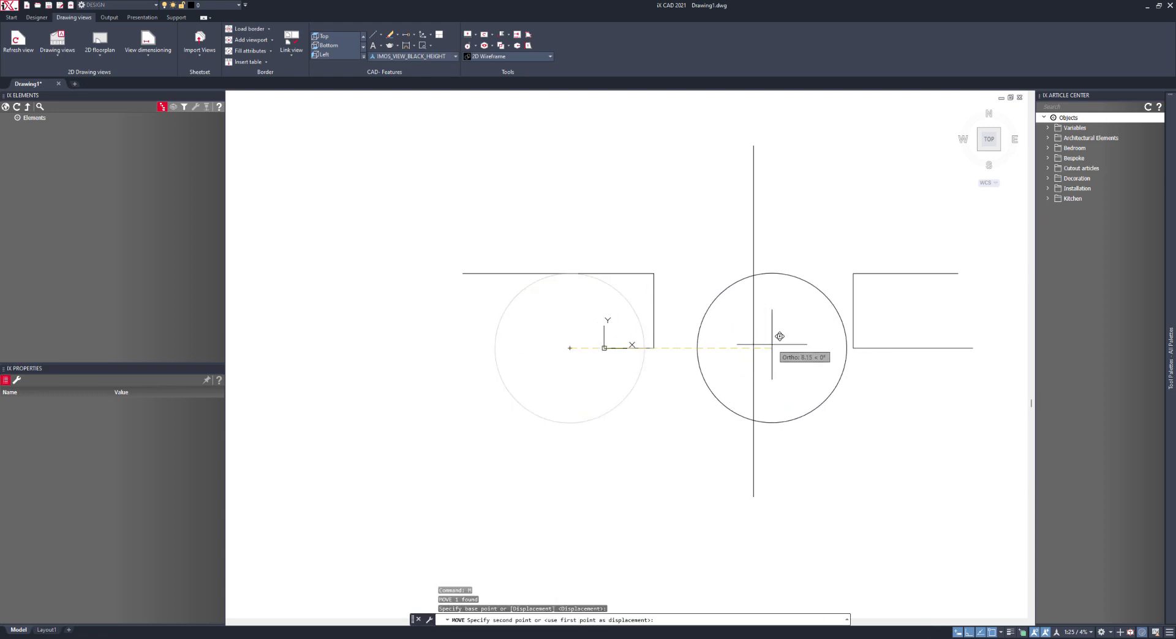
left_click(754, 349)
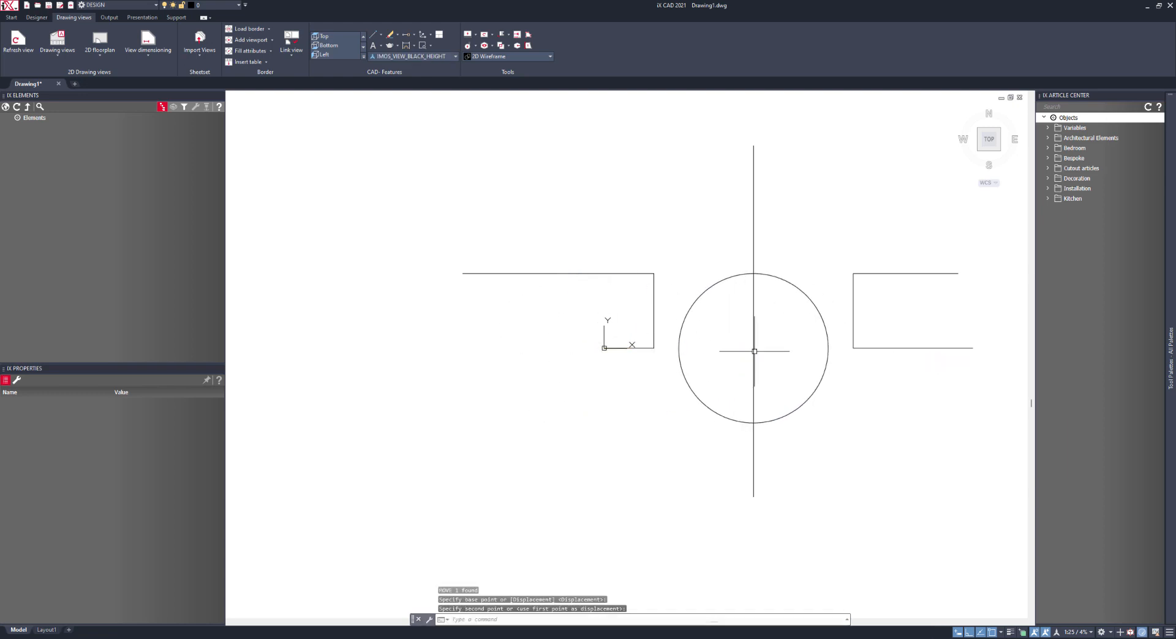
Draw slanted polylines from the left and right upper inner corners to the circle's left and right quadrant points
type("pl")
key("Return")
left_click(653, 274)
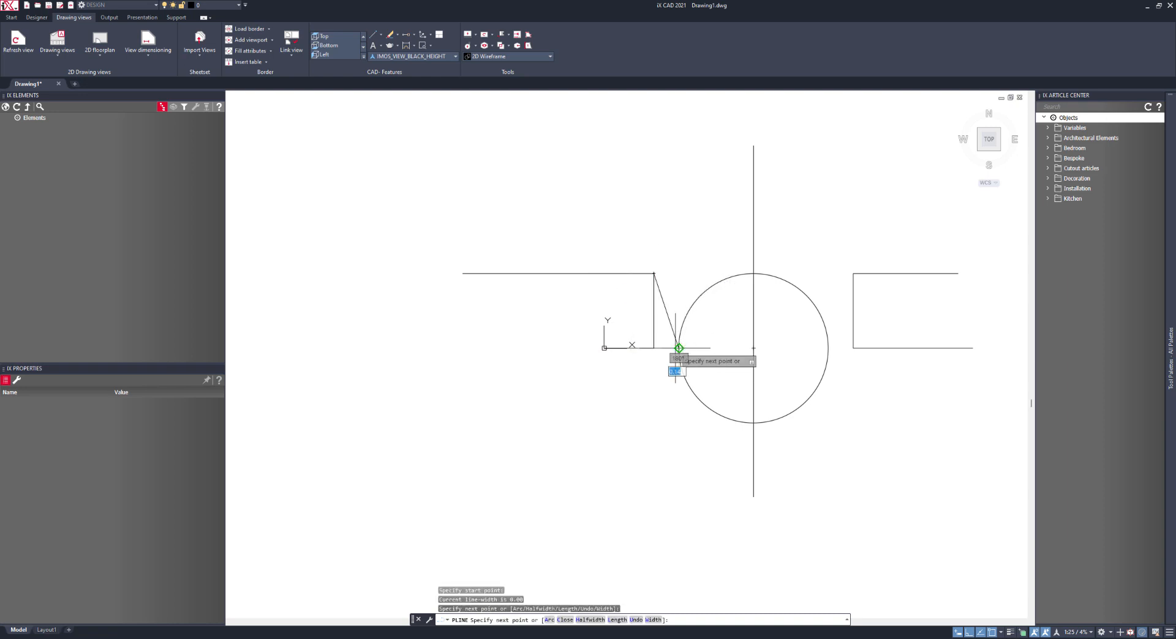
key("Return")
key("Return")
left_click(853, 274)
left_click(828, 348)
key("Return")
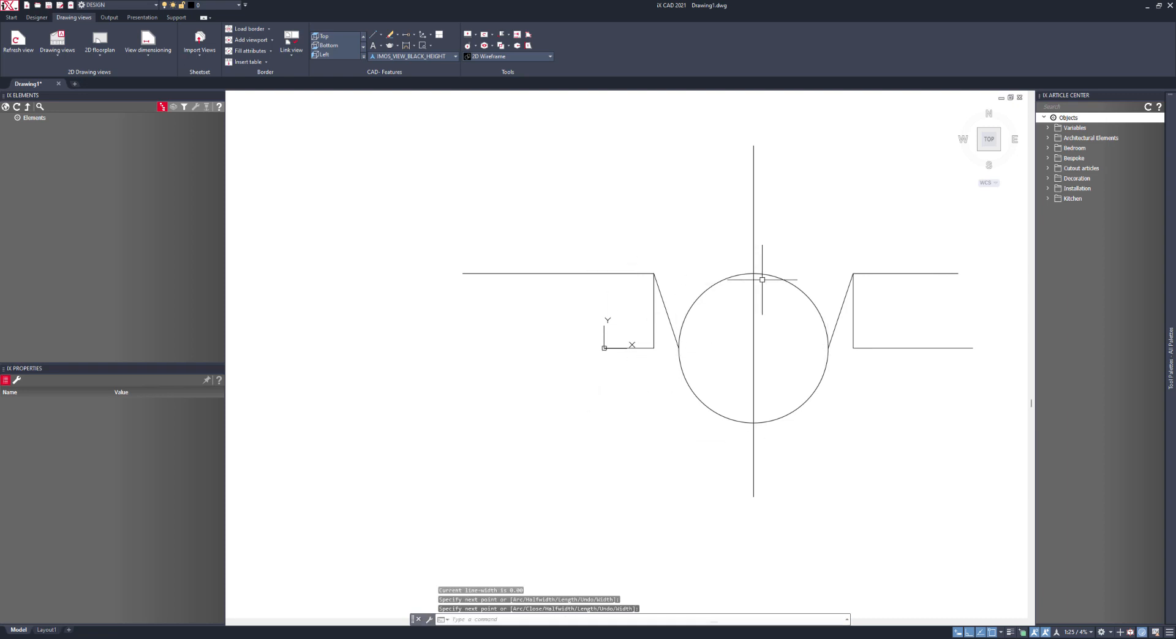
Draw a short horizontal helper line crossing the left slanted line and the circle, just above the circle's left quadrant
scroll(676, 340, "up", 6)
left_click(678, 336)
type("pl")
key("Return")
left_click(728, 360)
left_click(633, 359)
key("Return")
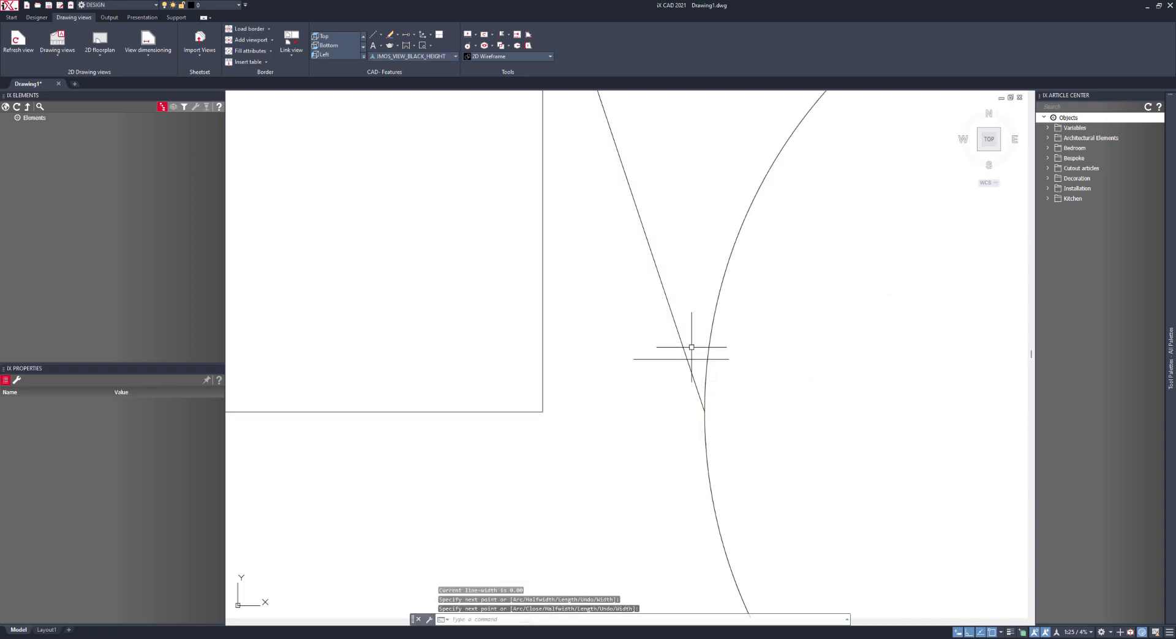
Stretch the left slanted line's lower end to the intersection of the helper line and the circle
left_click(690, 351)
left_click(680, 338)
left_click(705, 411)
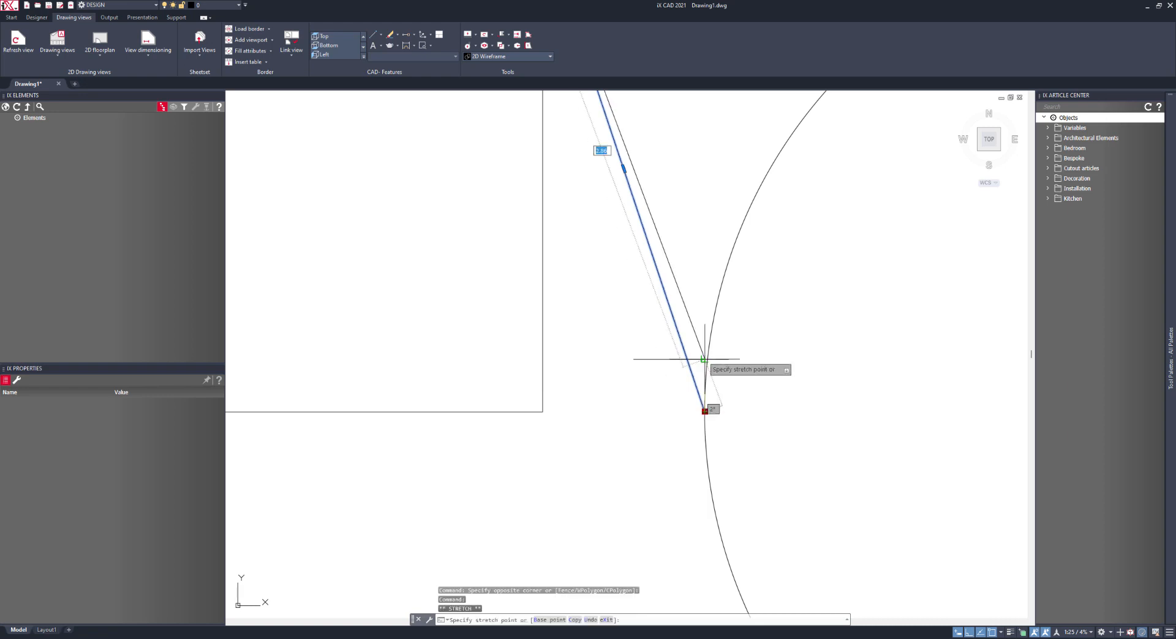
left_click(708, 360)
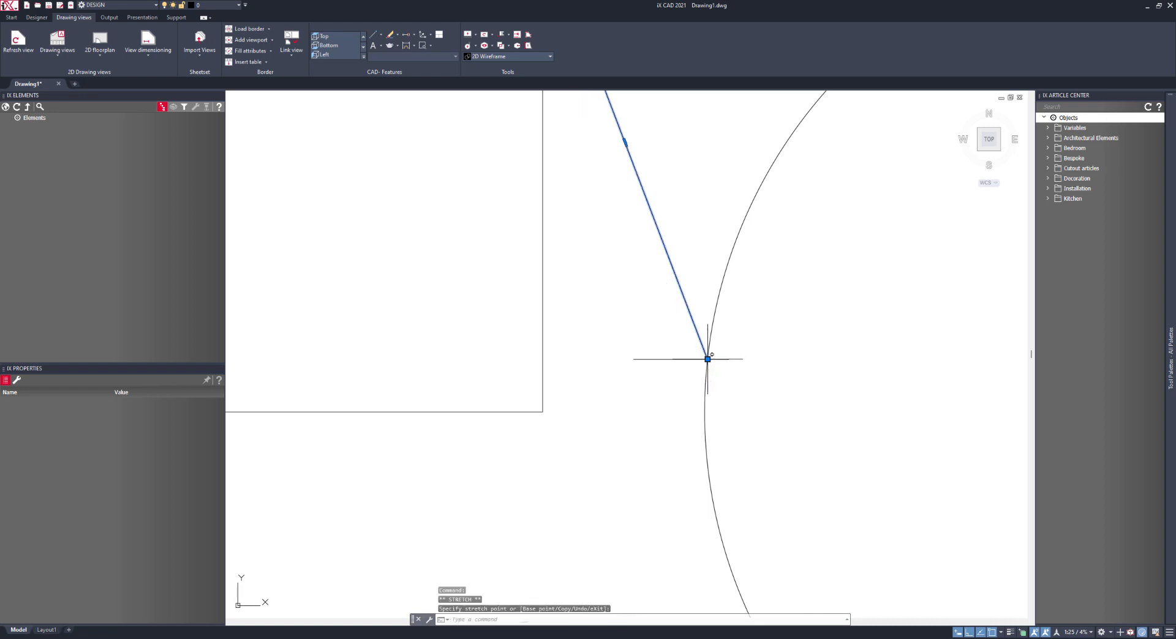
Delete the short horizontal helper line near the circle's left quadrant
left_click(669, 378)
left_click(651, 339)
left_click(694, 323, "shift")
key("Delete")
Draw a closed-side groove polyline from the left outline's lower inner corner through the circle's centre and top, an arc to the slanted line's lower end, and the upper inner corner
scroll(586, 407, "down", 3)
type("pl")
key("Return")
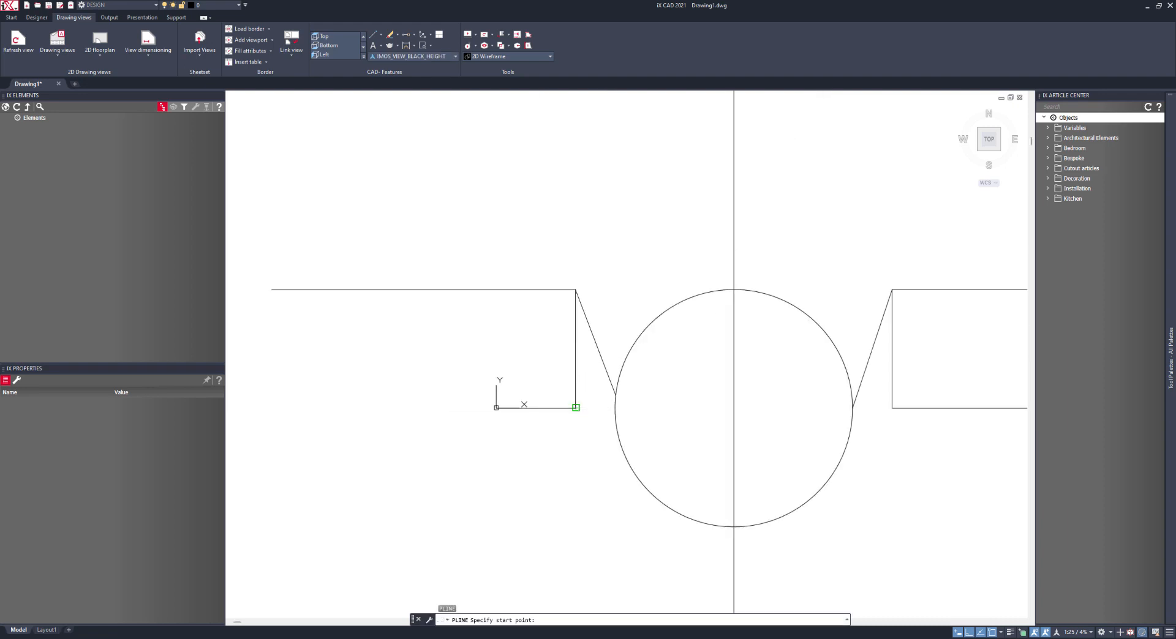
left_click(576, 407)
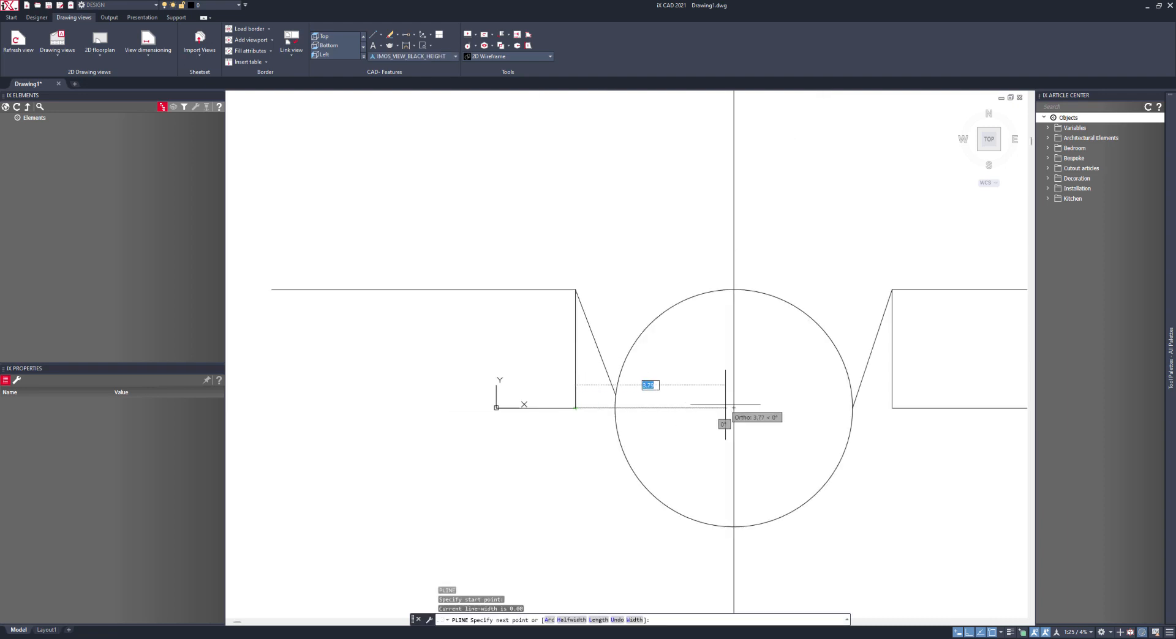
left_click(734, 288)
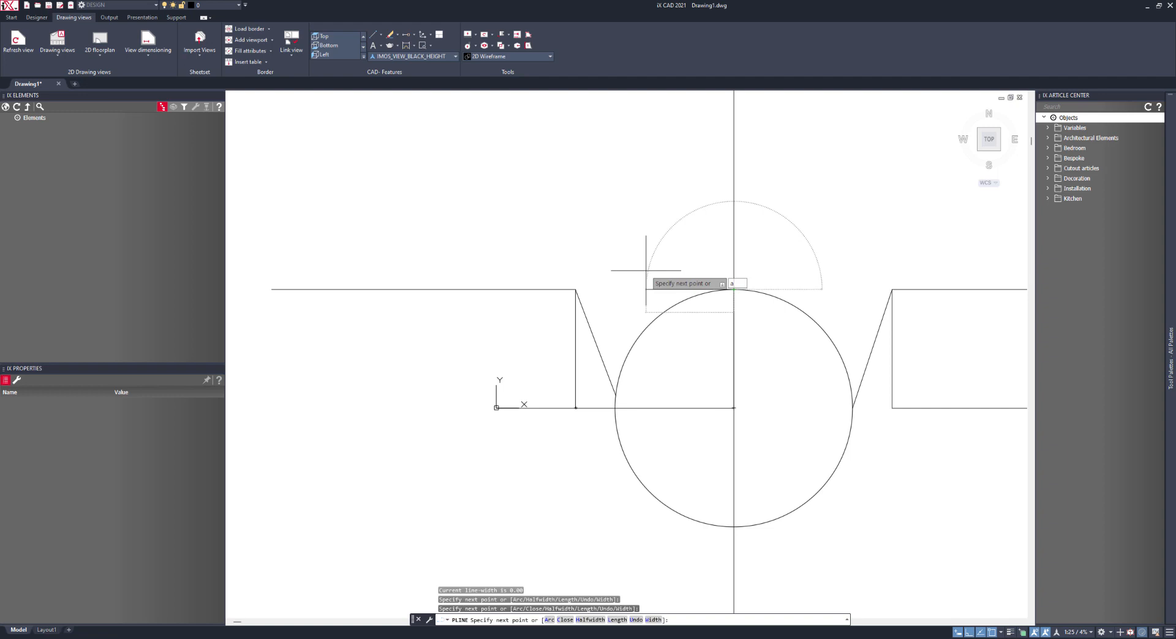
type("a")
key("Return")
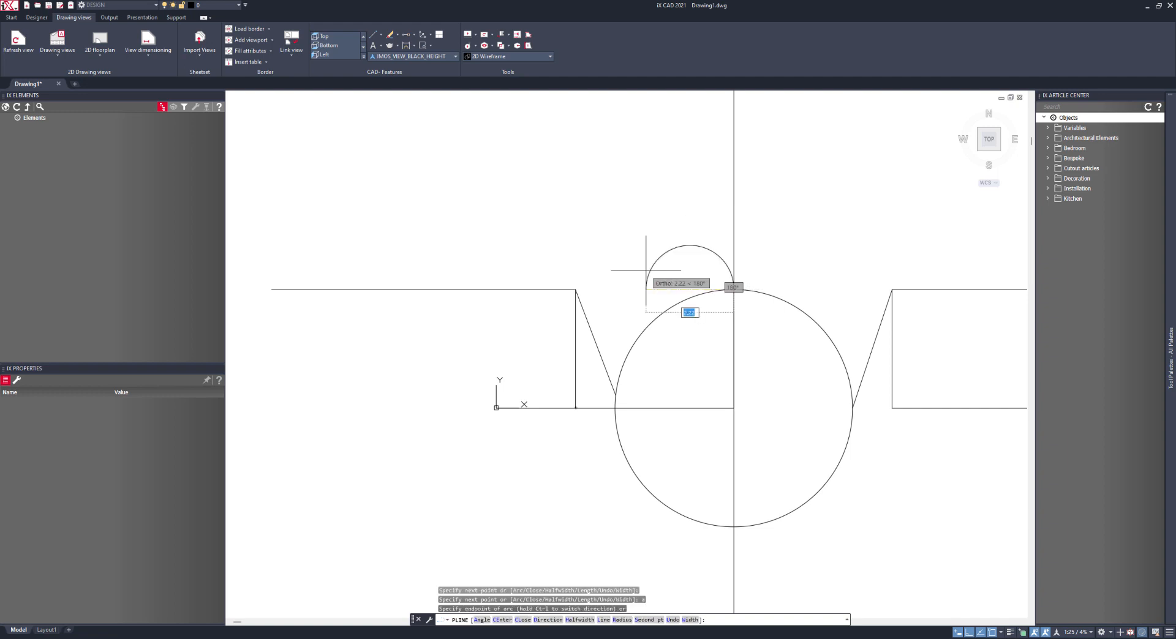
left_click(614, 393)
type("l")
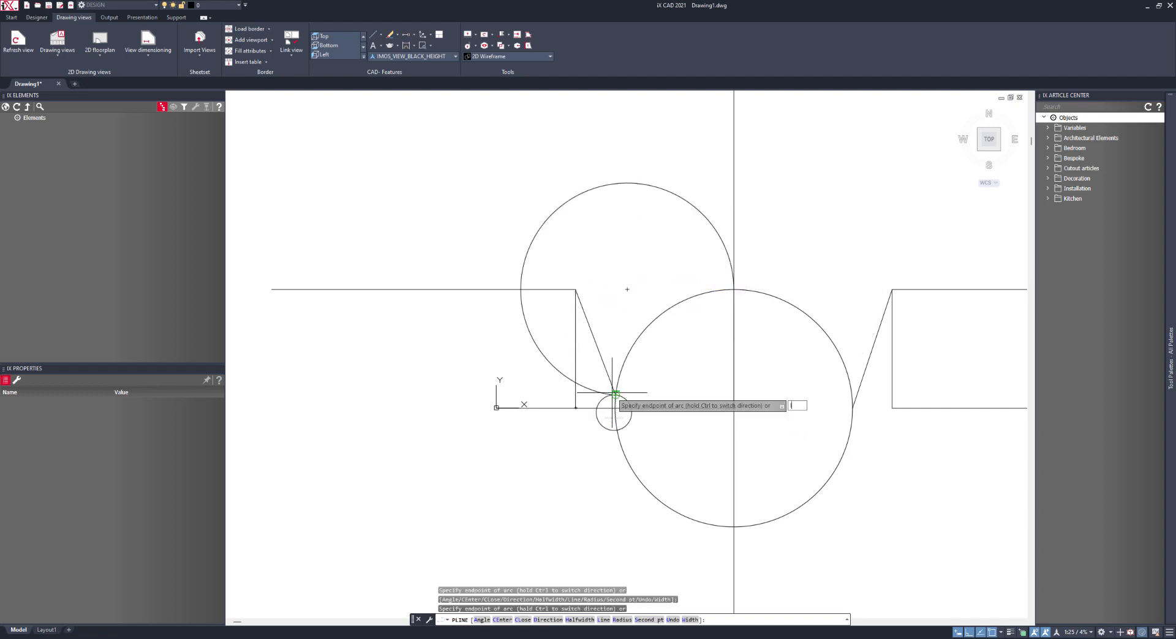
key("Return")
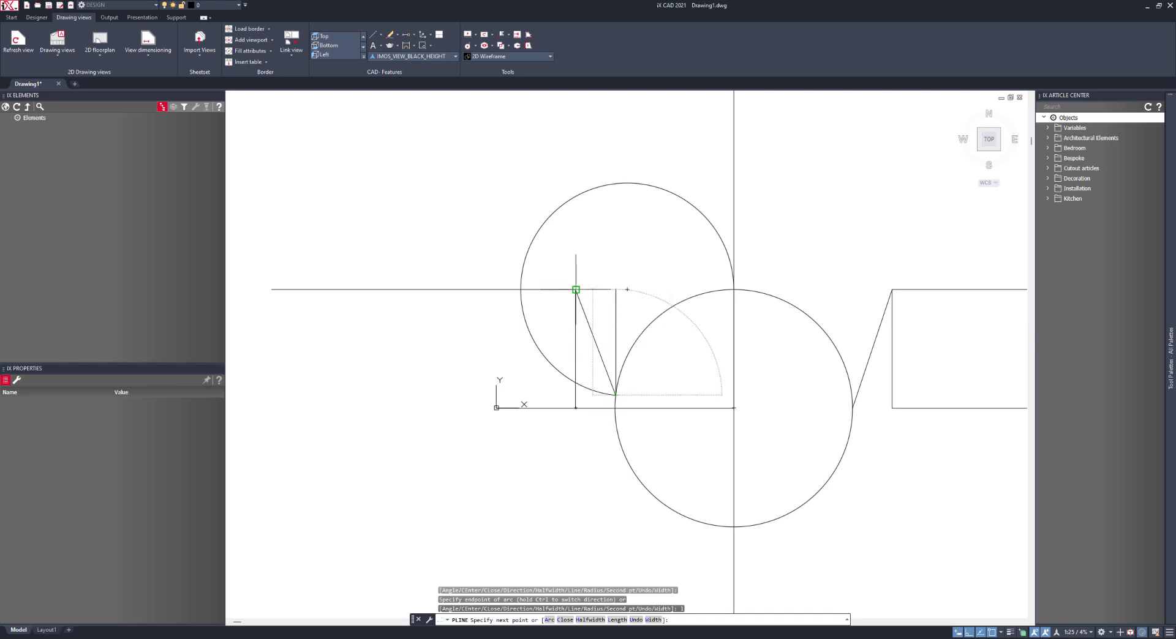
key("Return")
Reshape the new polyline's arc by its midpoint so that it follows the circle's upper-left quarter
left_click(563, 222)
left_click(537, 178)
left_click(556, 210)
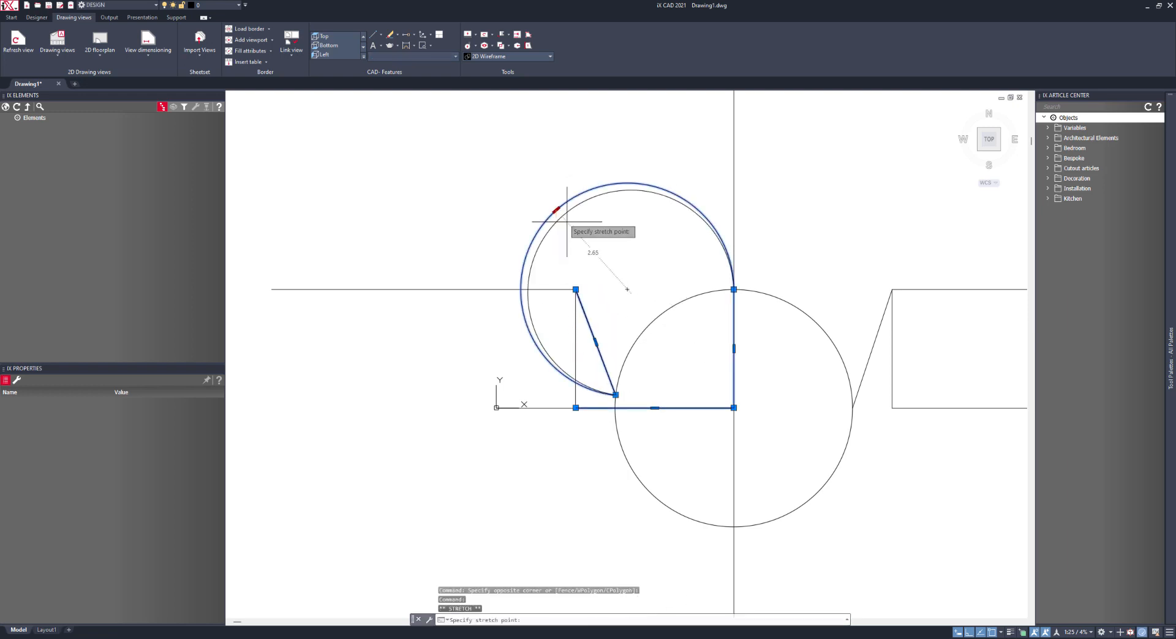
key("Escape")
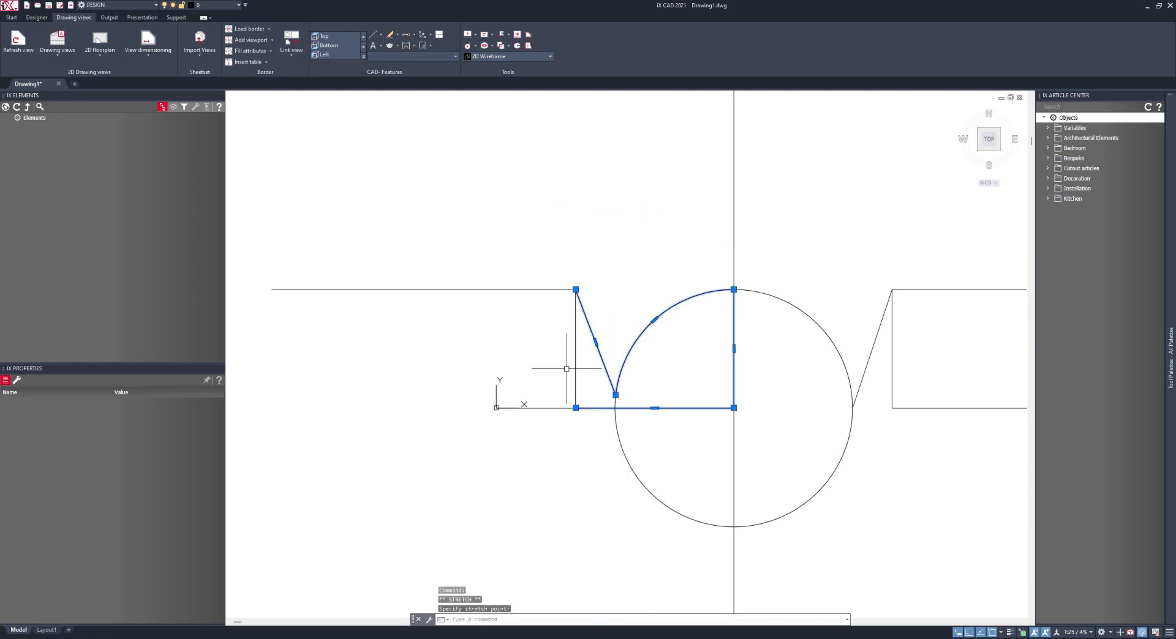
key("Escape")
Delete the original left slanted line, the circle, the vertical centre line and the right-hand outline with its slanted line
left_click(600, 354)
key("Delete")
left_click(778, 465)
left_click(541, 456)
key("Delete")
left_click(550, 446)
left_click(516, 393)
key("Escape")
left_click(931, 488)
left_click(837, 236)
key("Delete")
Move the groove polyline a short distance to the right, clear of the left-hand outline
left_click(654, 326)
left_click(641, 325)
type("m")
key("Return")
left_click(642, 274)
left_click(681, 271)
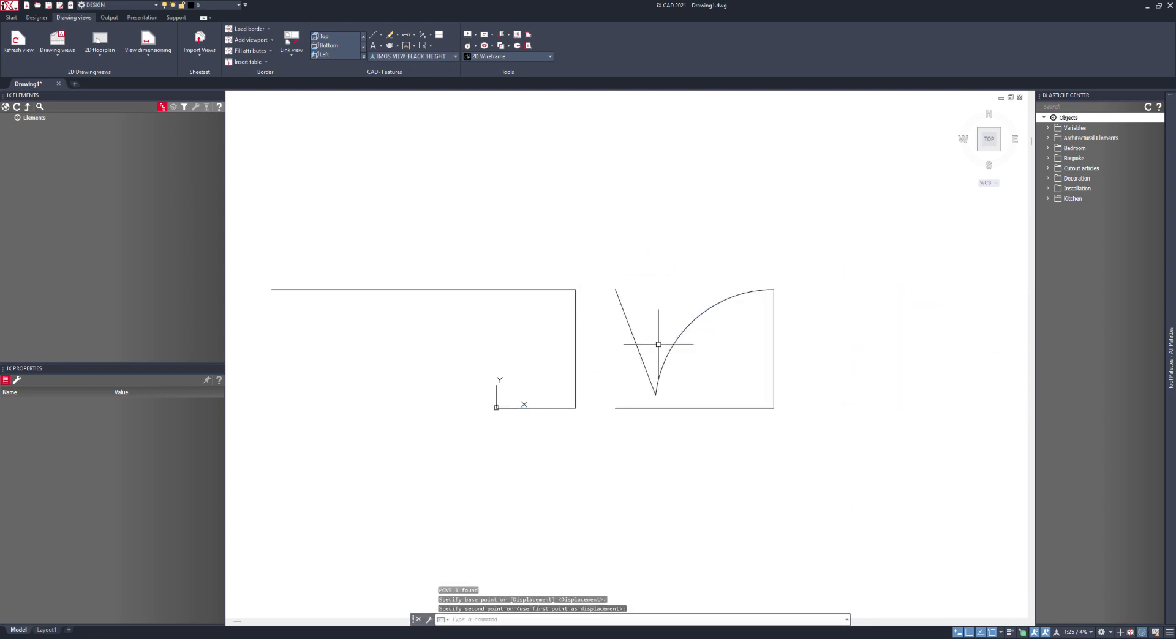
Create a profile geometry named PG_3x8mm_saw_groove from the drawn groove polyline with the Contour Wizard and apply it
left_click(528, 36)
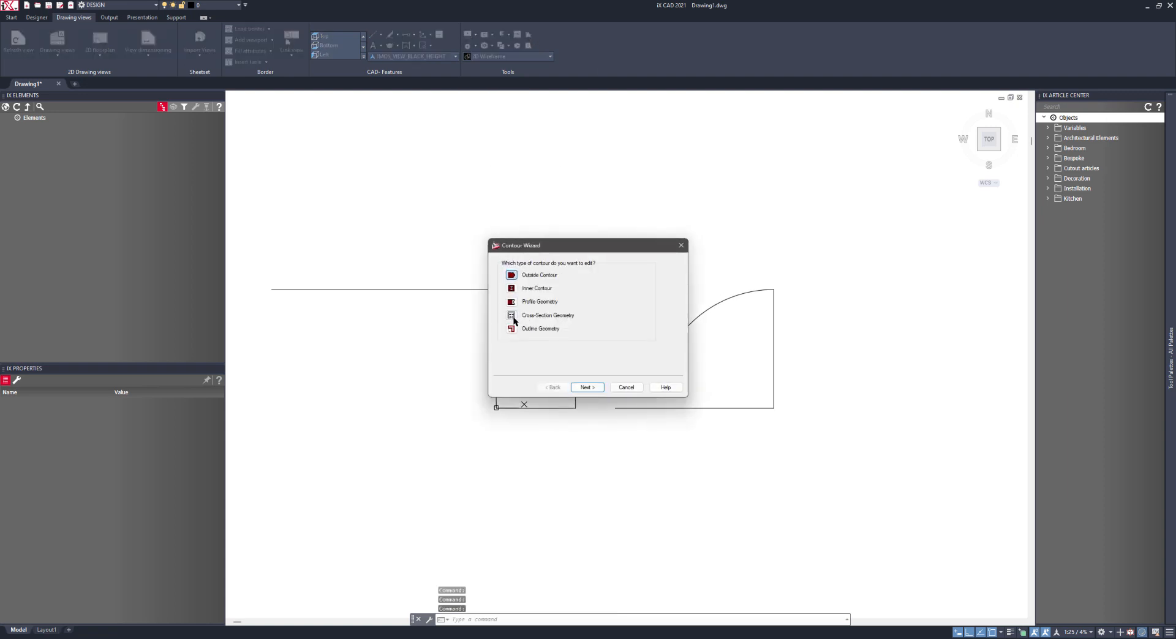
left_click(592, 388)
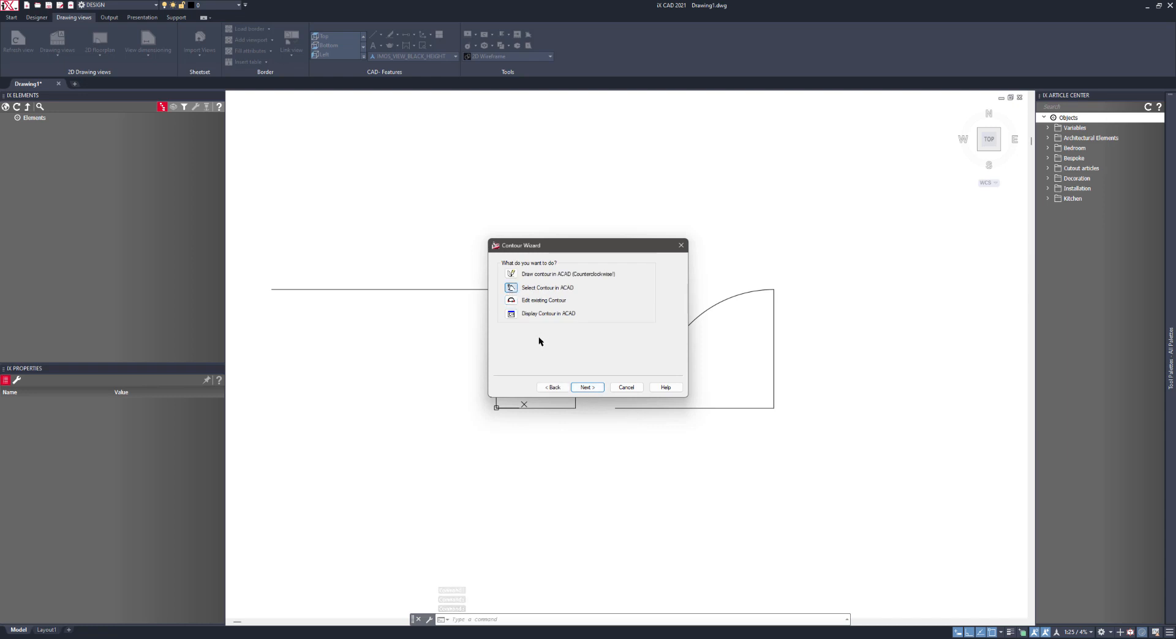
left_click(586, 390)
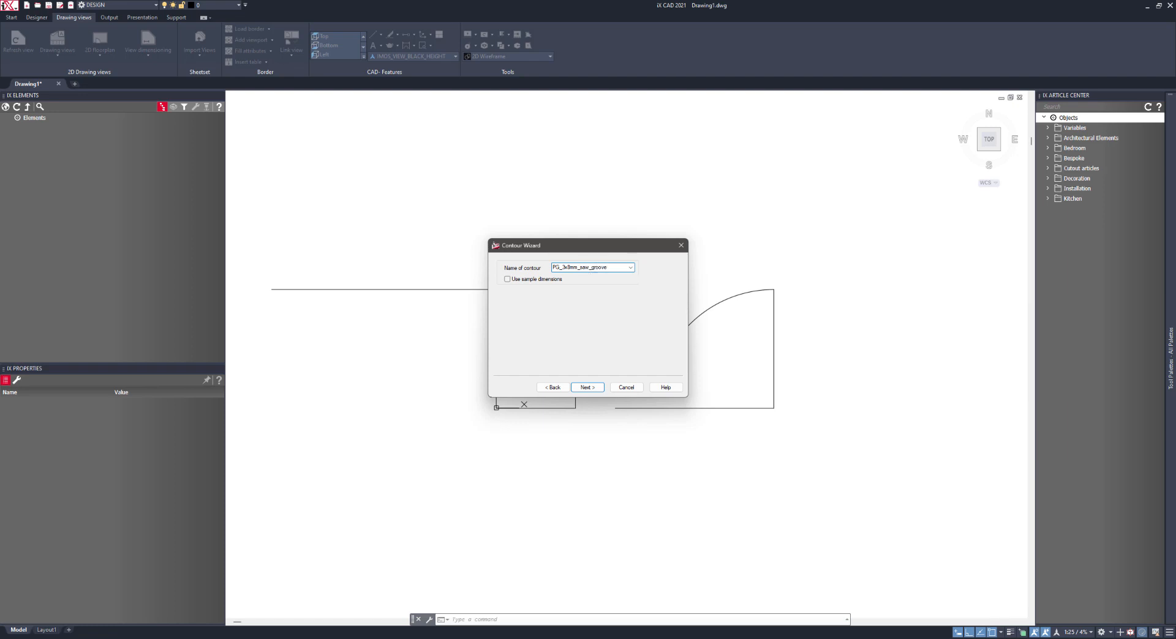
left_click(591, 387)
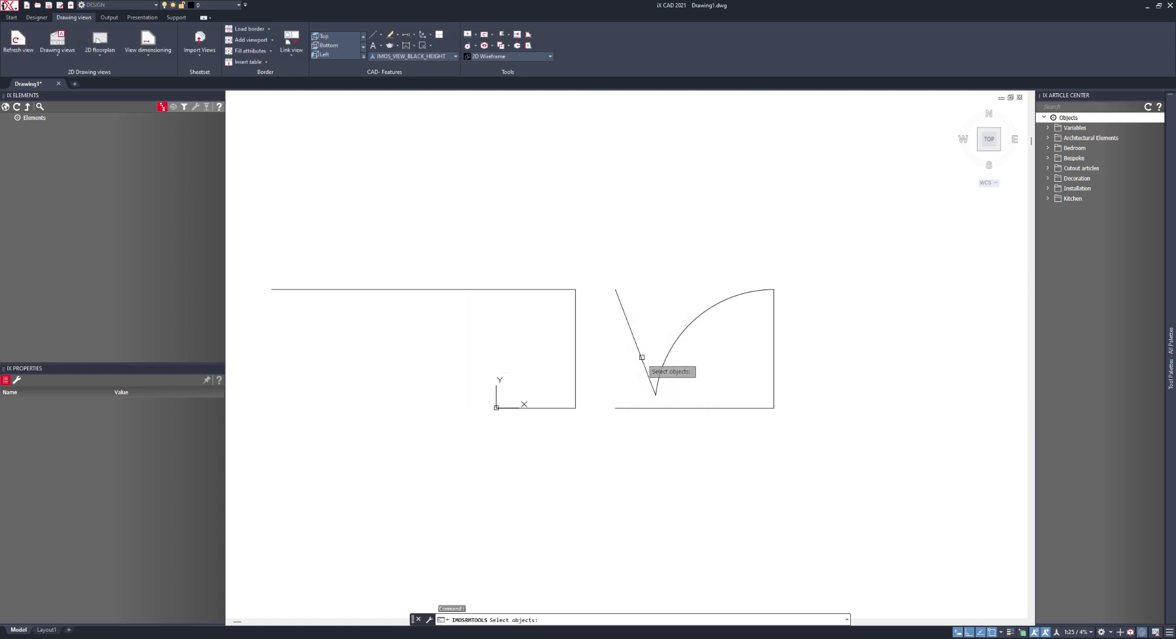
left_click(640, 356)
key("Return")
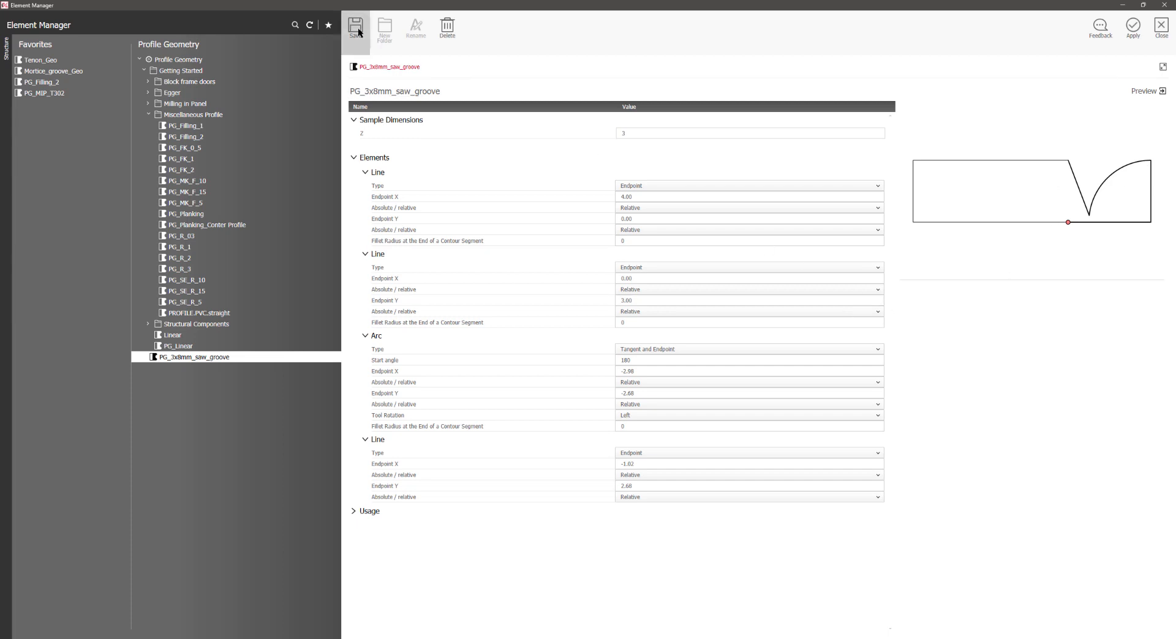
left_click(1133, 28)
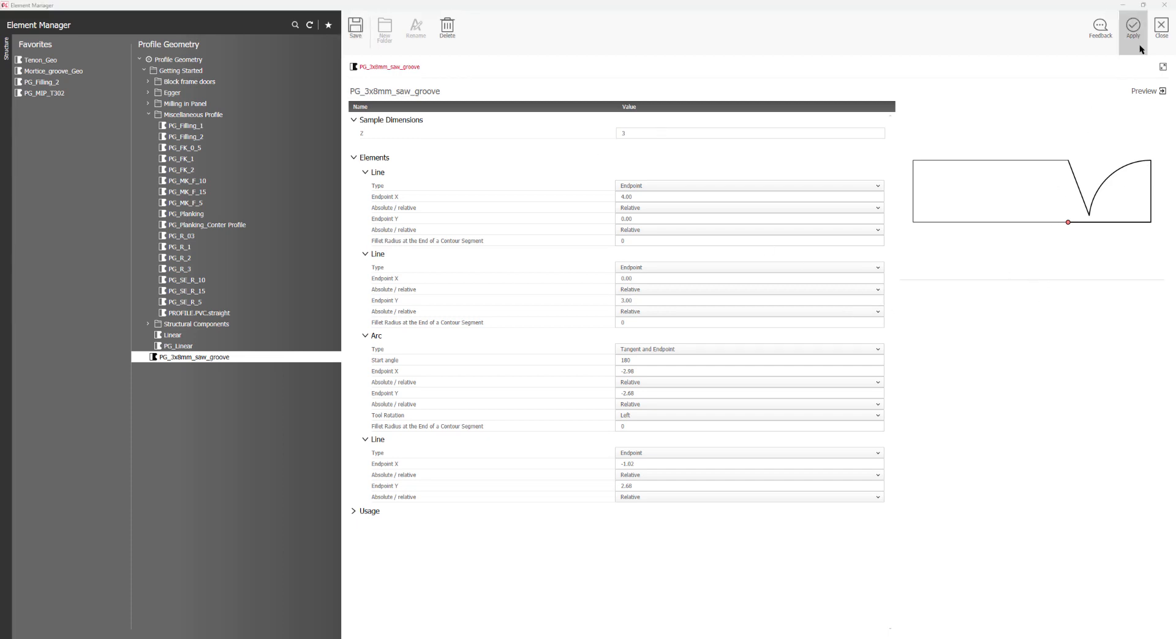
Switch to the Element Manager and open profile MIP_T210 from the Samples folder's General Machined Profiles
left_click(12, 18)
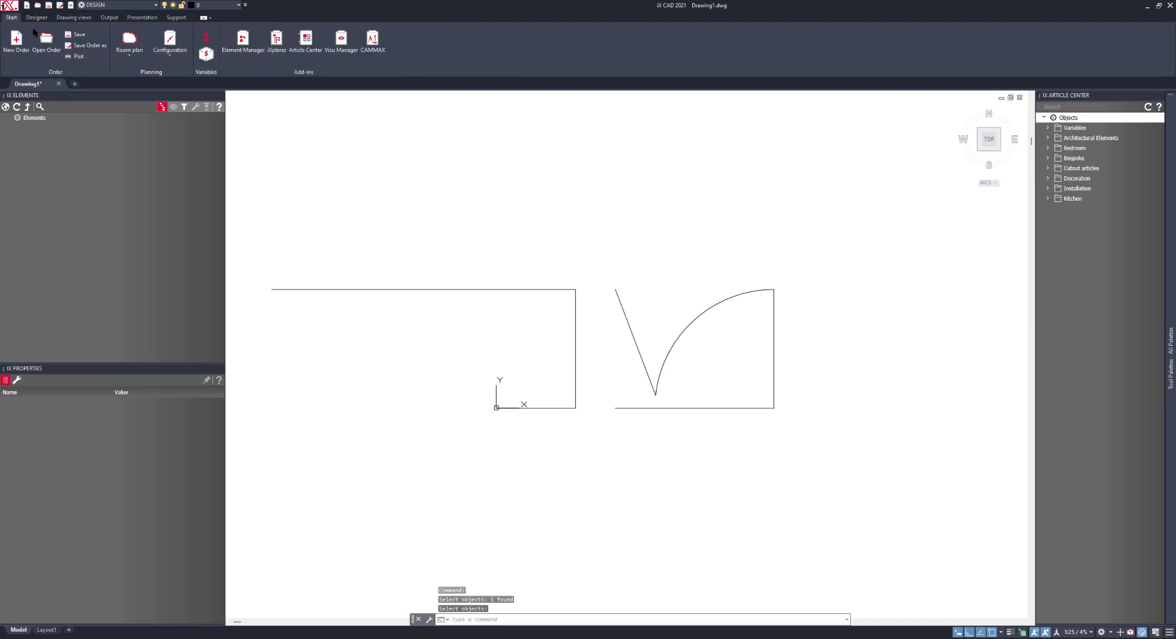
key("Return")
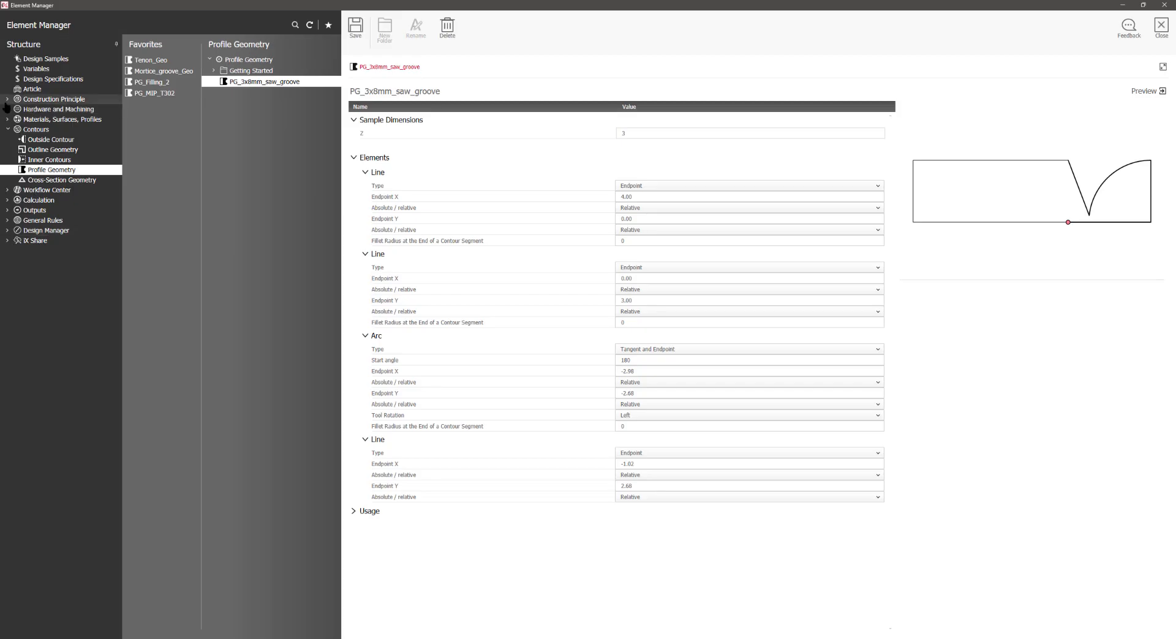
left_click(8, 120)
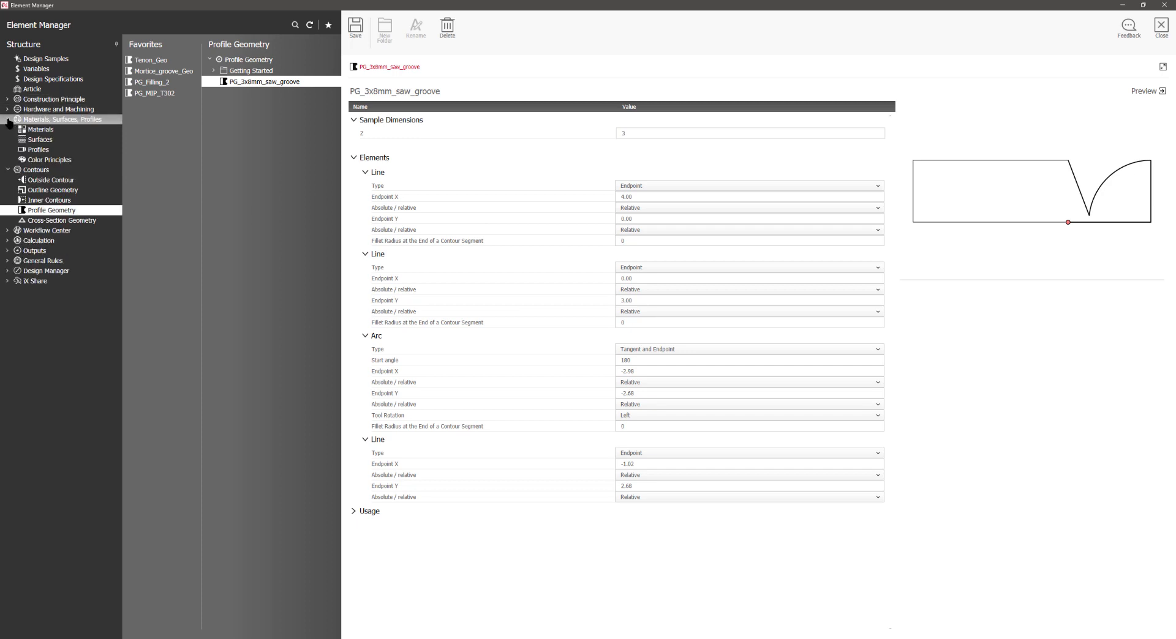
left_click(38, 149)
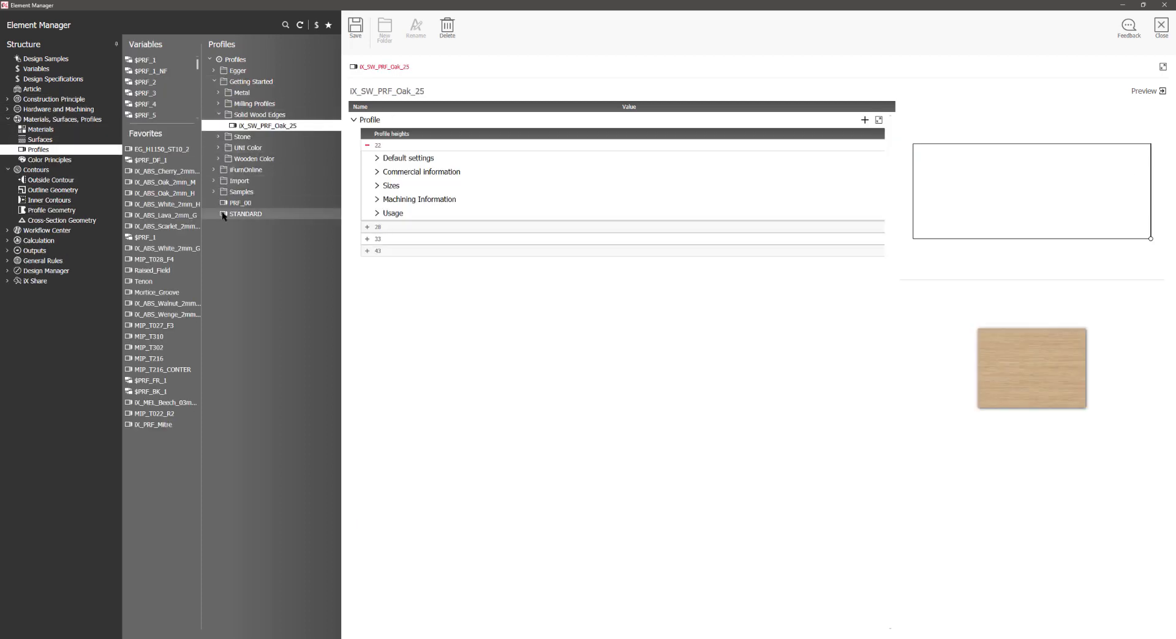
left_click(214, 192)
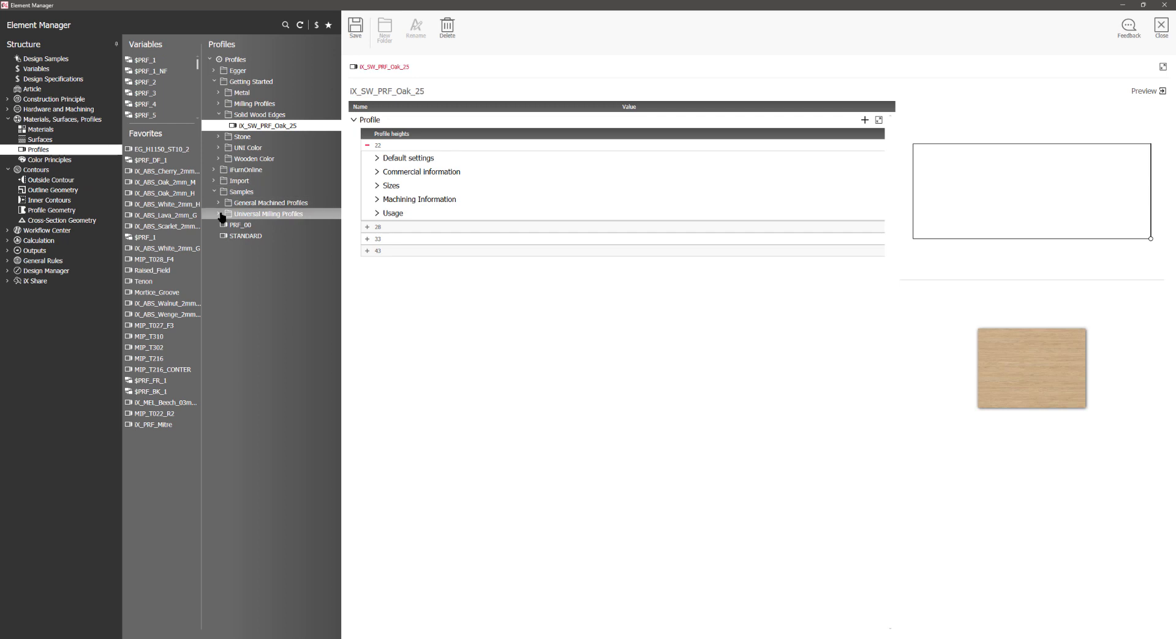
left_click(218, 203)
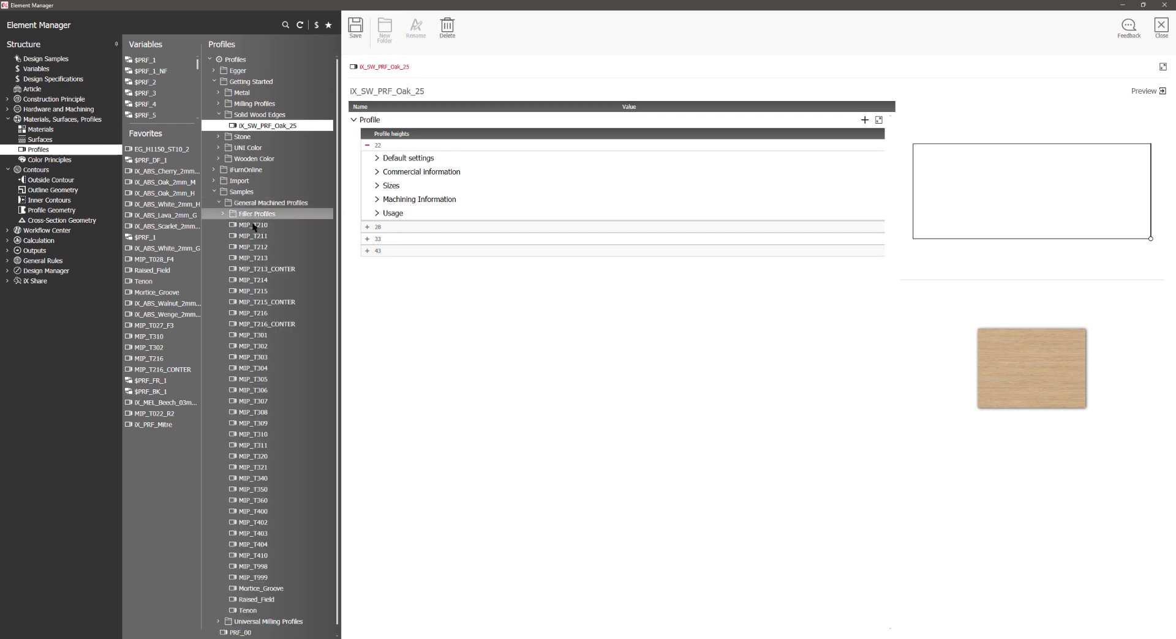
left_click(284, 226)
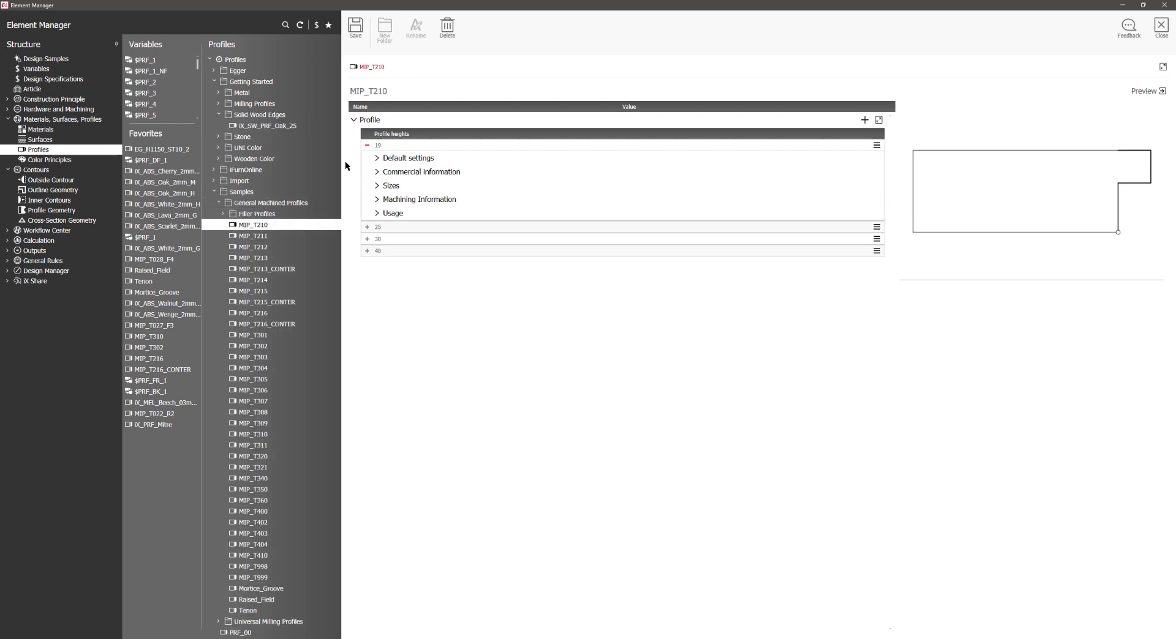
Save the MIP_T210 profile under the new name MIP_3x8mm_Saw_Groove
left_click(409, 146)
left_click_drag(405, 90, 344, 87)
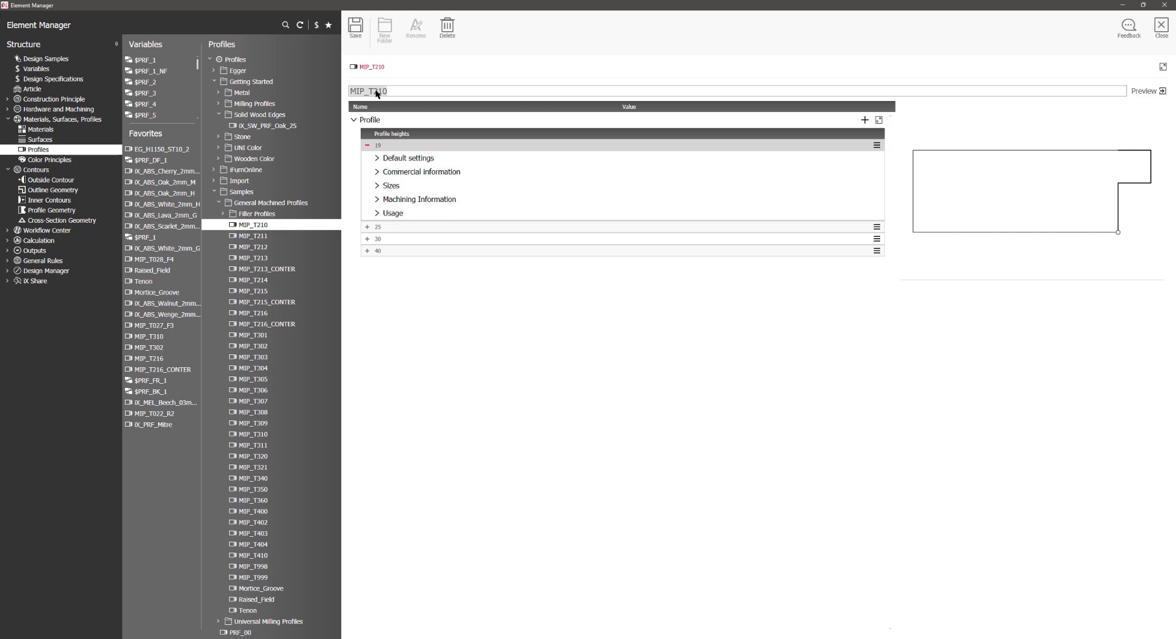
type("MIP")
left_click(355, 28)
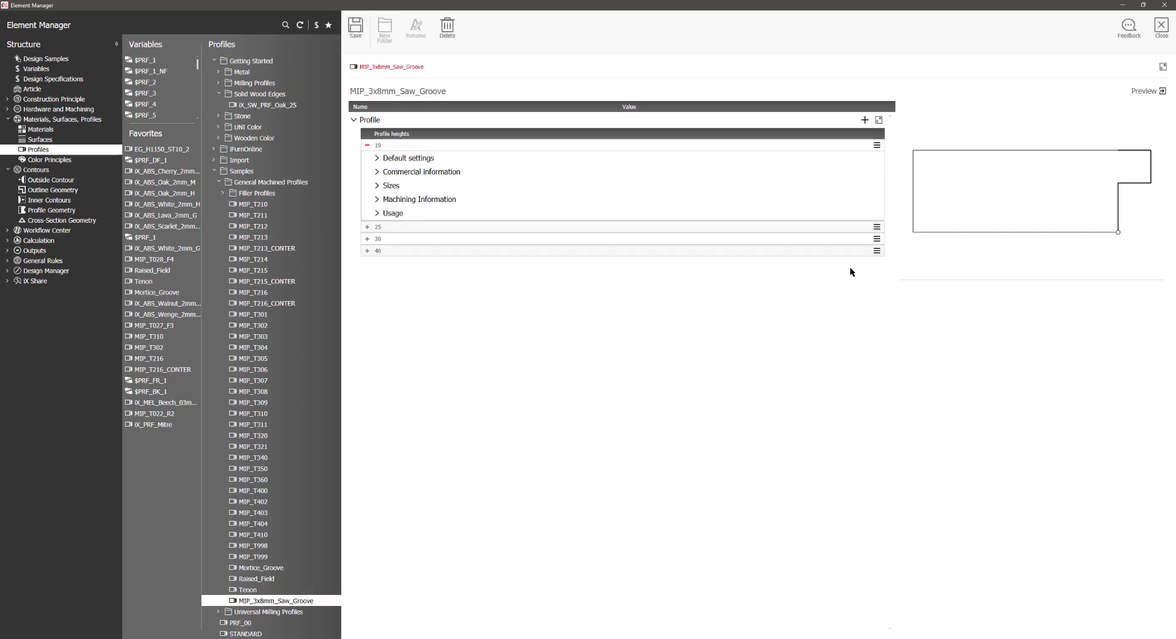
Delete every profile height except 19 from MIP_3x8mm_Saw_Groove
left_click(876, 250)
left_click(887, 302)
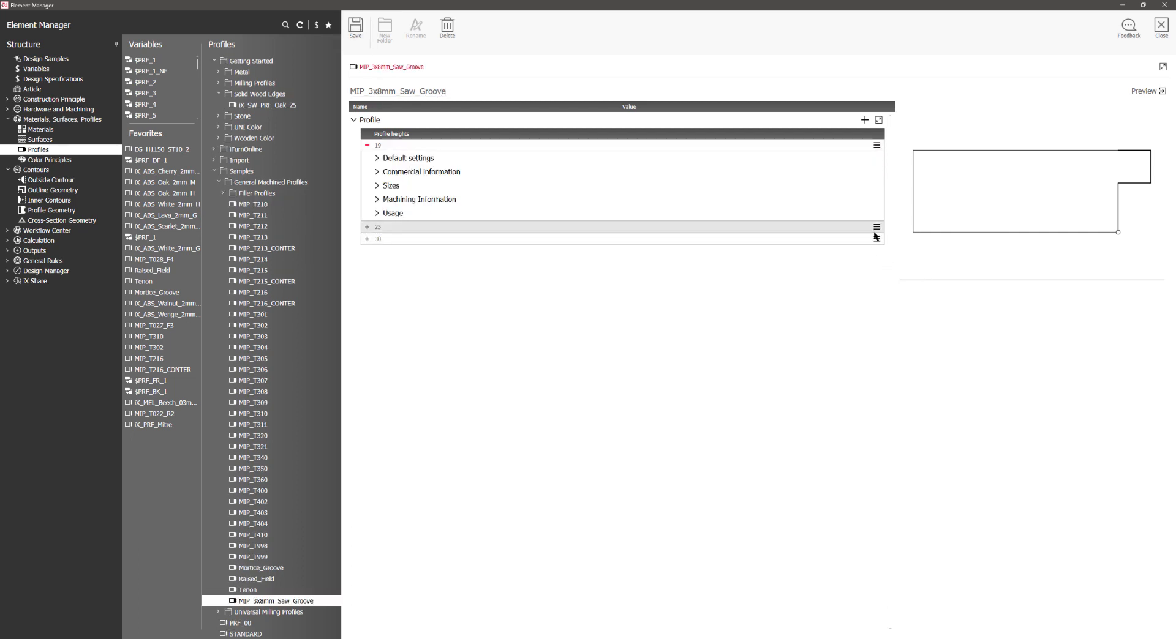
left_click(876, 227)
left_click(894, 289)
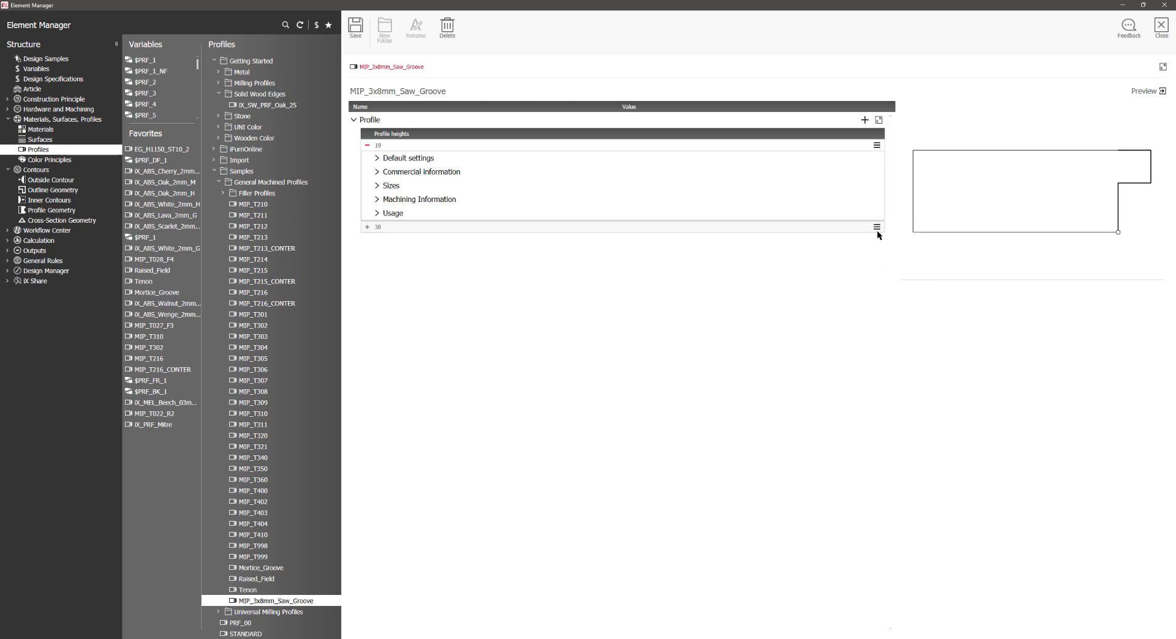
left_click(877, 227)
left_click(898, 277)
Set the remaining profile height to 3
left_click(394, 144)
type("3")
key("Return")
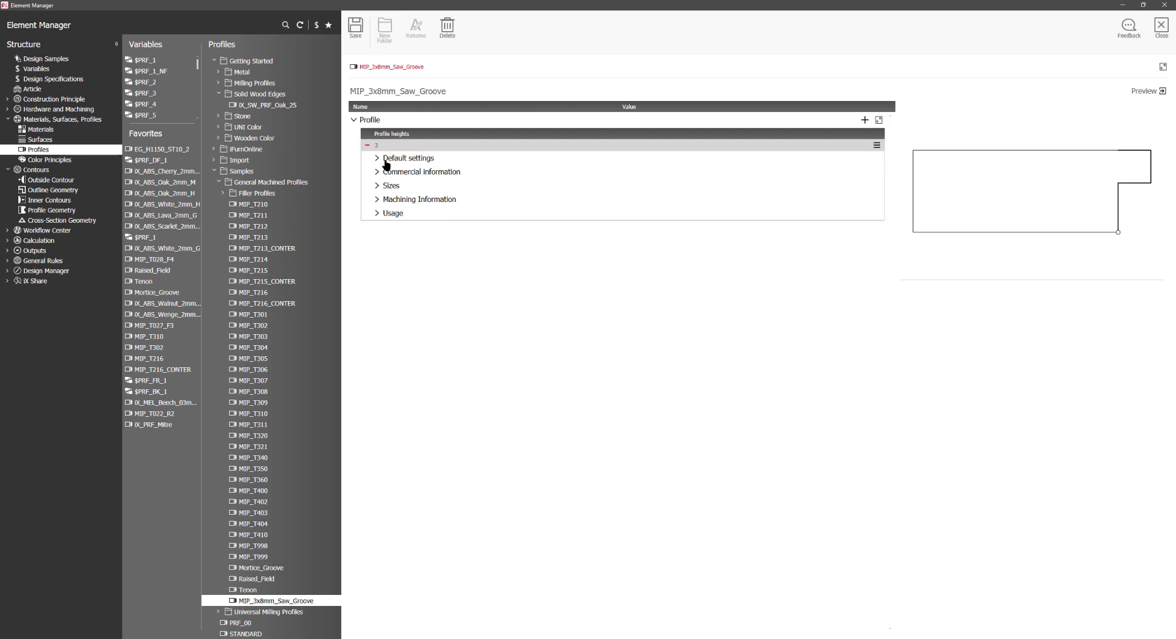
Expand the profile's detail sections and set Thickness and Raw Thickness to 4 and Raw Height to 3
left_click(387, 159)
left_click(415, 220)
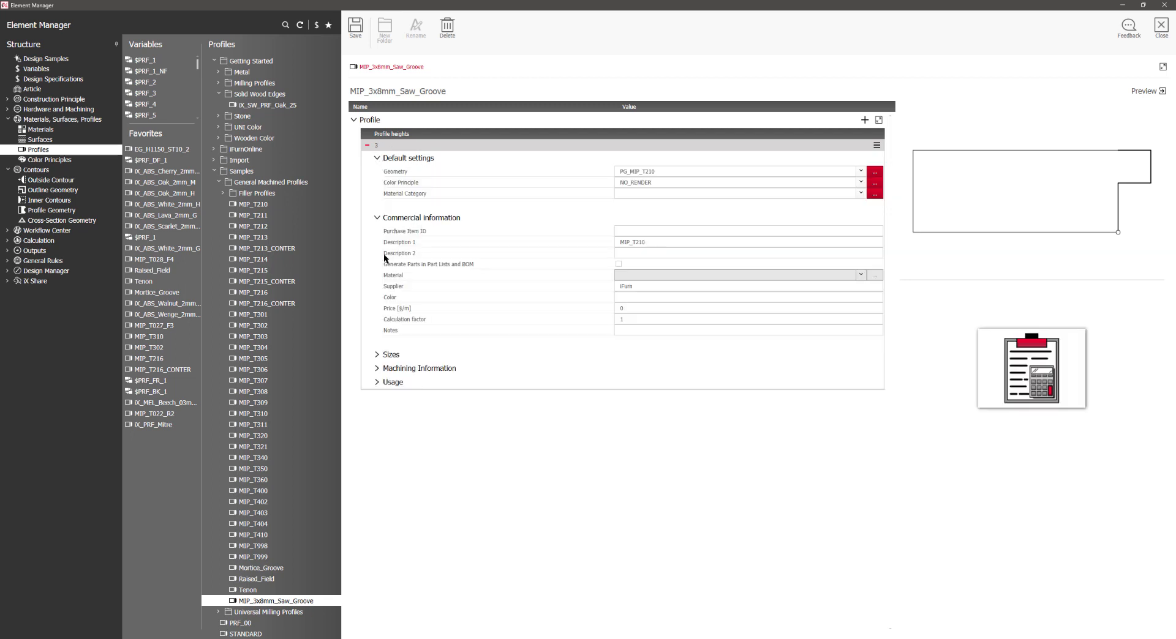
left_click(400, 357)
left_click(401, 449)
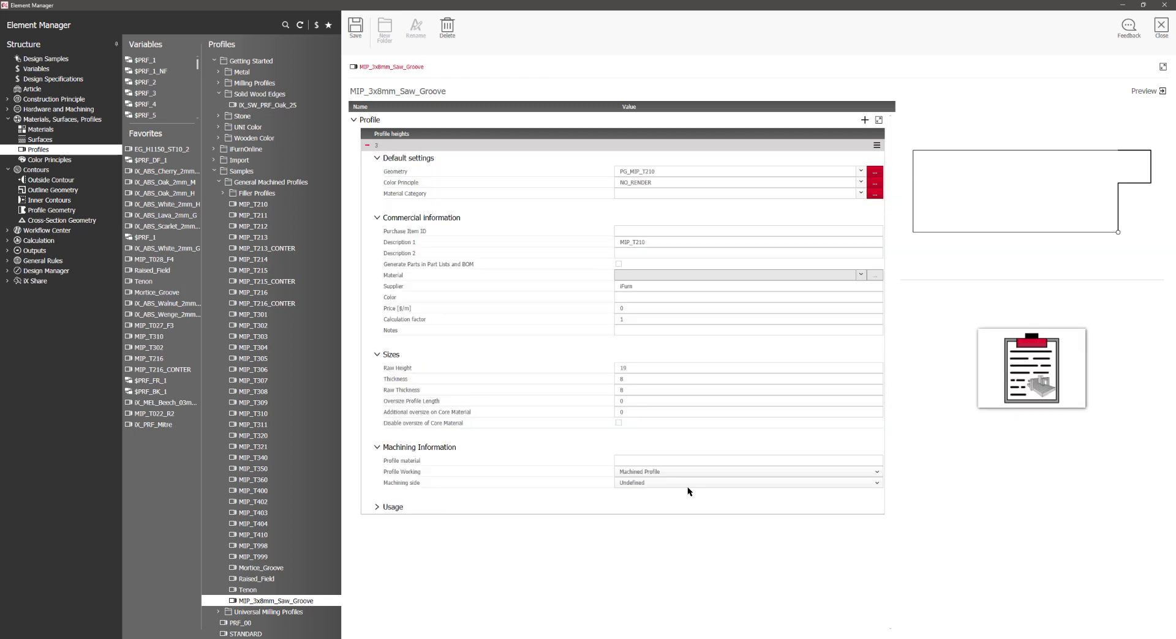
left_click(628, 379)
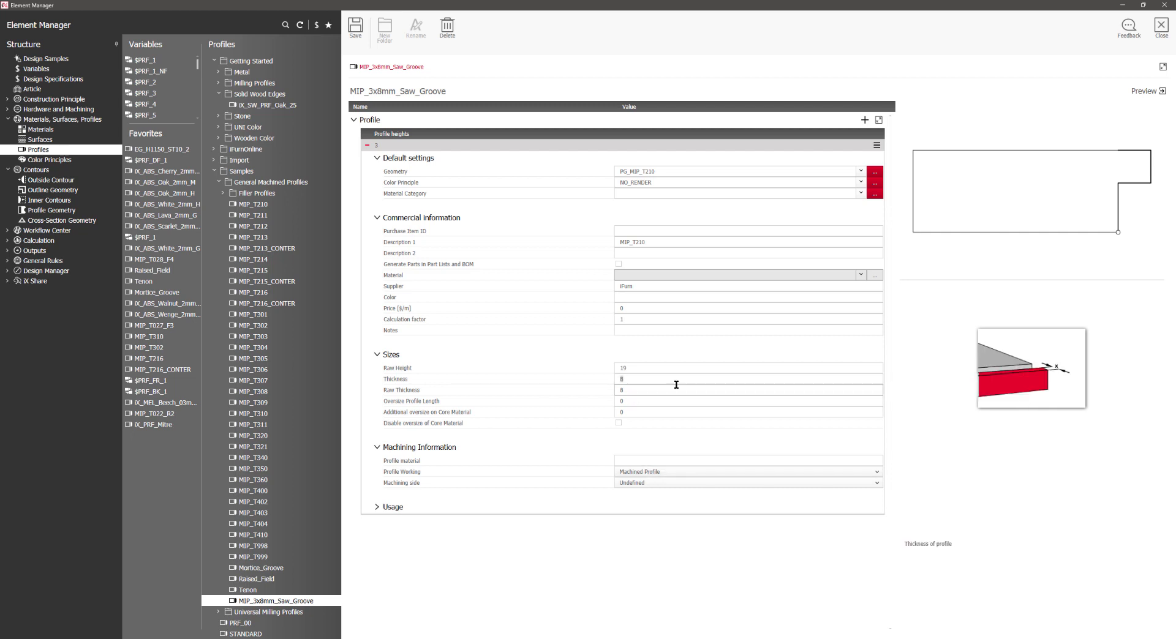
type("4")
left_click_drag(645, 390, 610, 362)
type("4")
type("3")
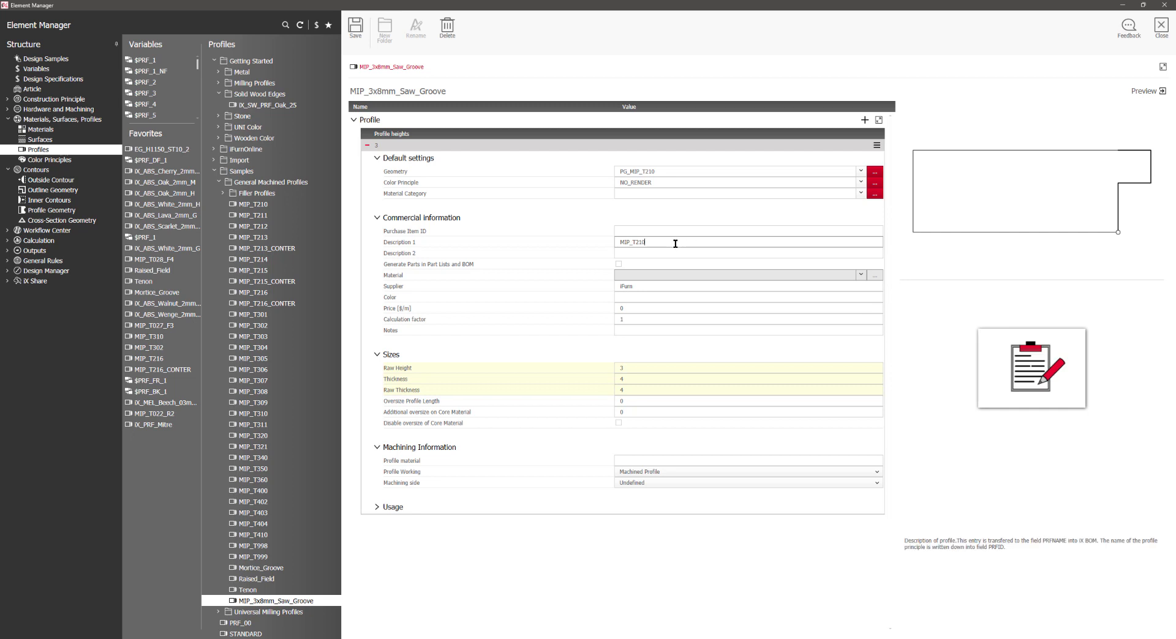
Copy the profile's name MIP_3x8mm_Saw_Groove into Description 1
left_click(476, 90)
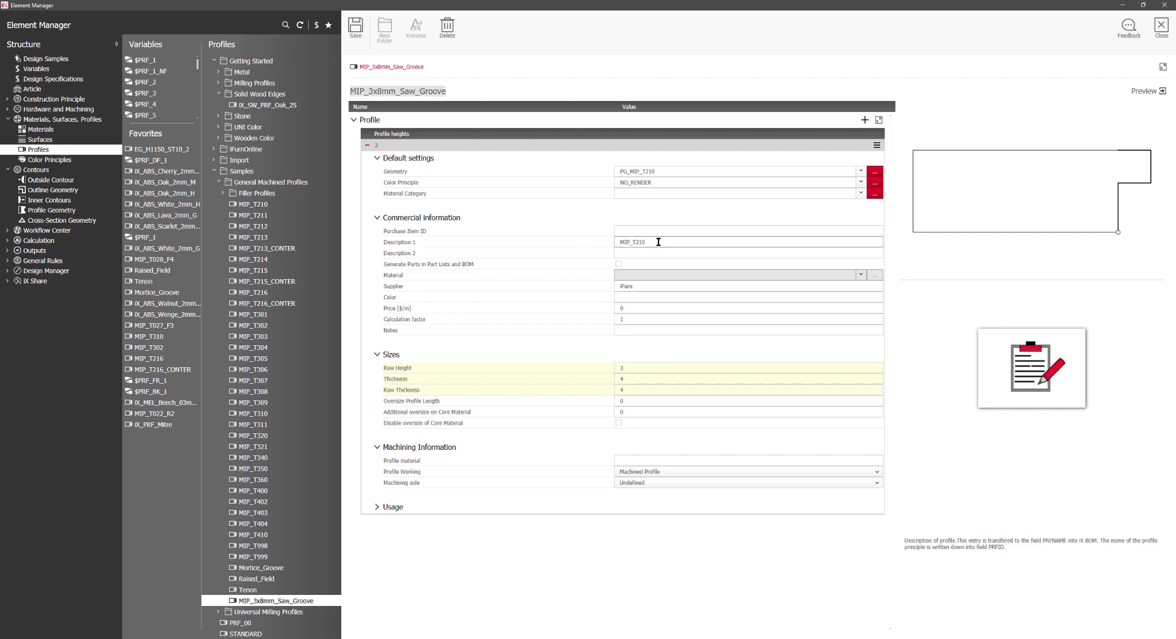
left_click_drag(659, 242, 577, 240)
type("MIP_3x8mm_Saw_Groove")
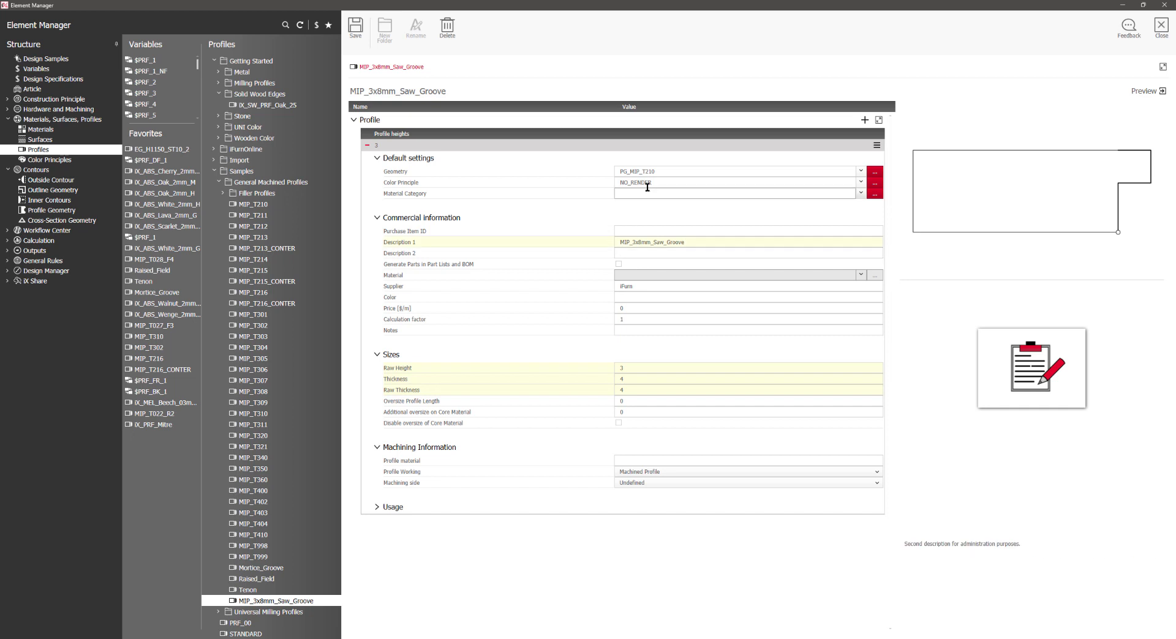
Set the geometry of profile MIP_3x8mm_Saw_Groove to PG_3x8mm_saw_groove and save the profile
left_click(705, 181)
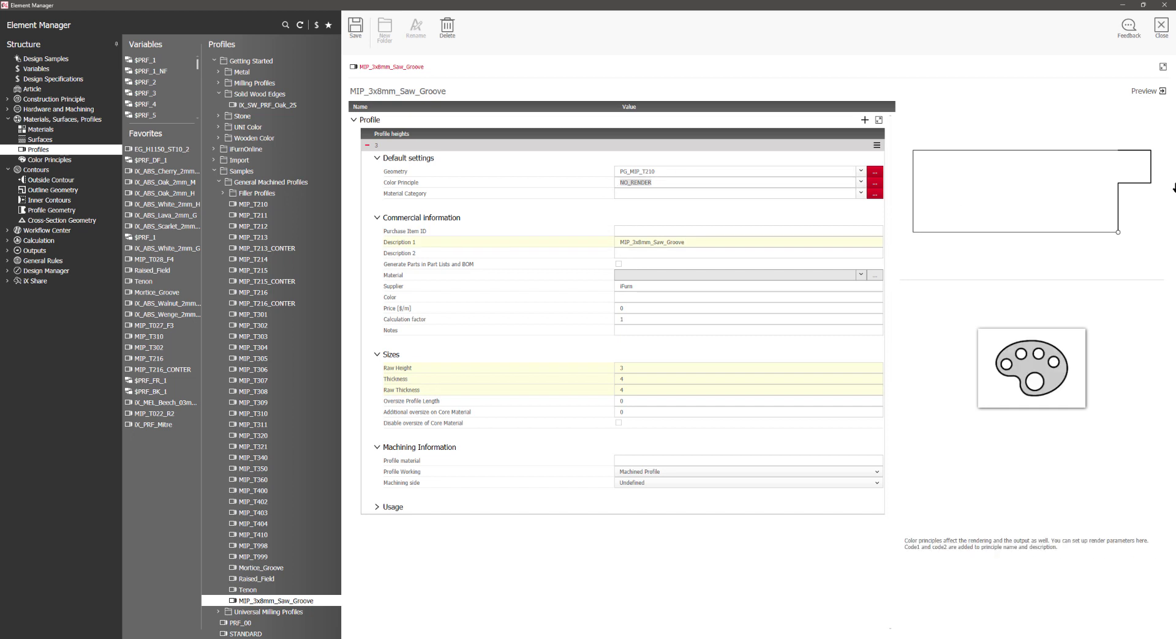
left_click(635, 173)
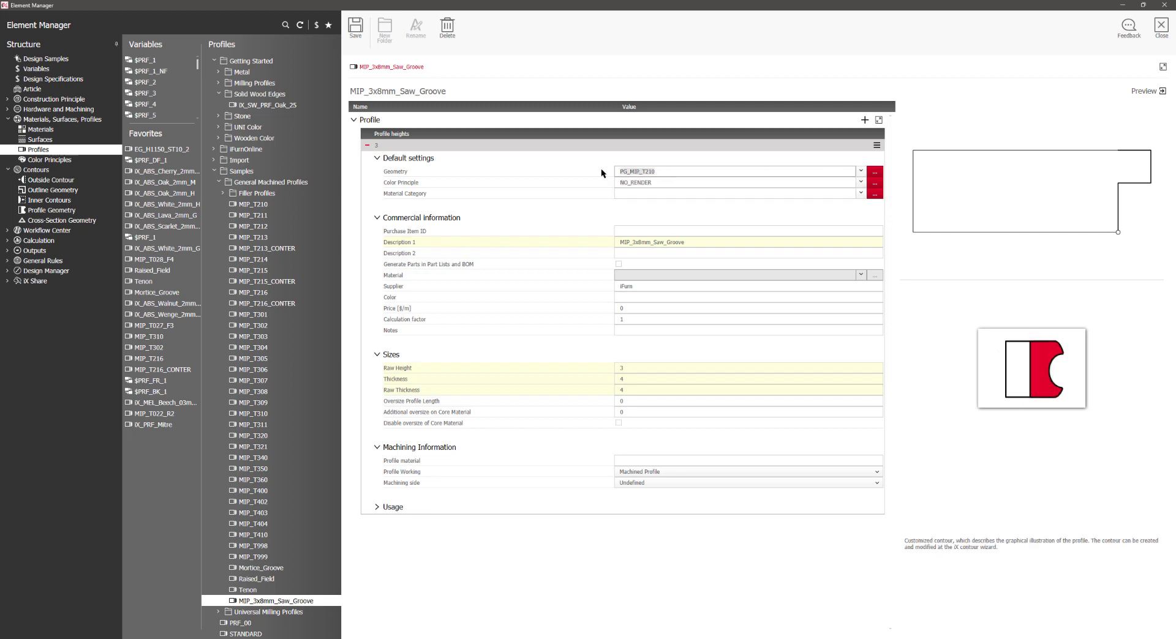
left_click(874, 172)
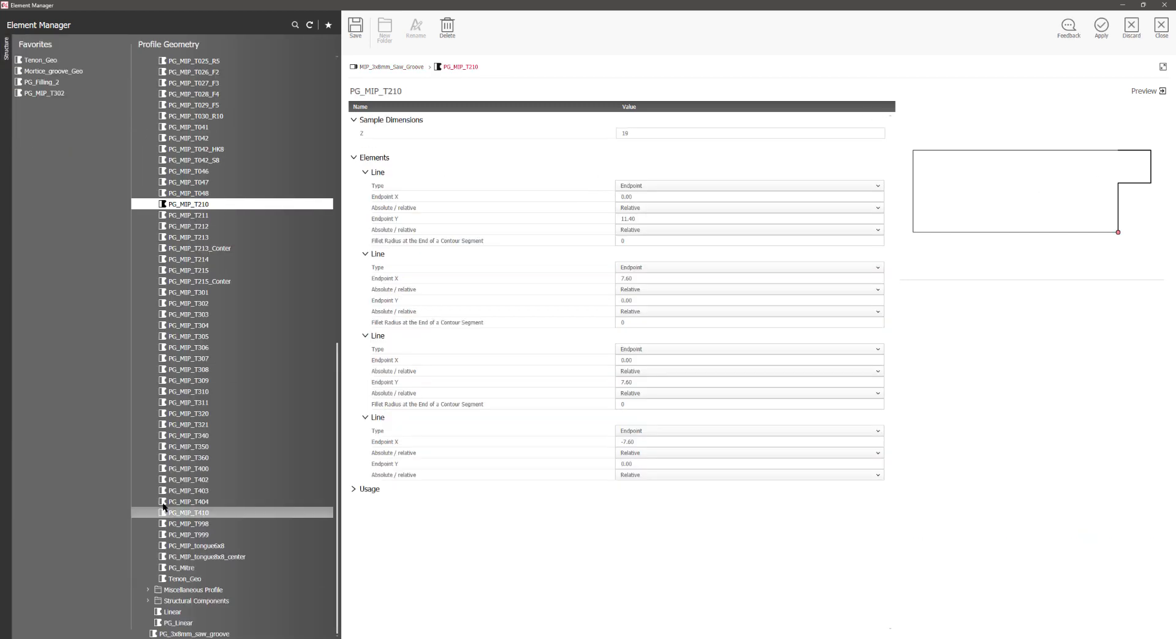
left_click(184, 634)
left_click(1098, 28)
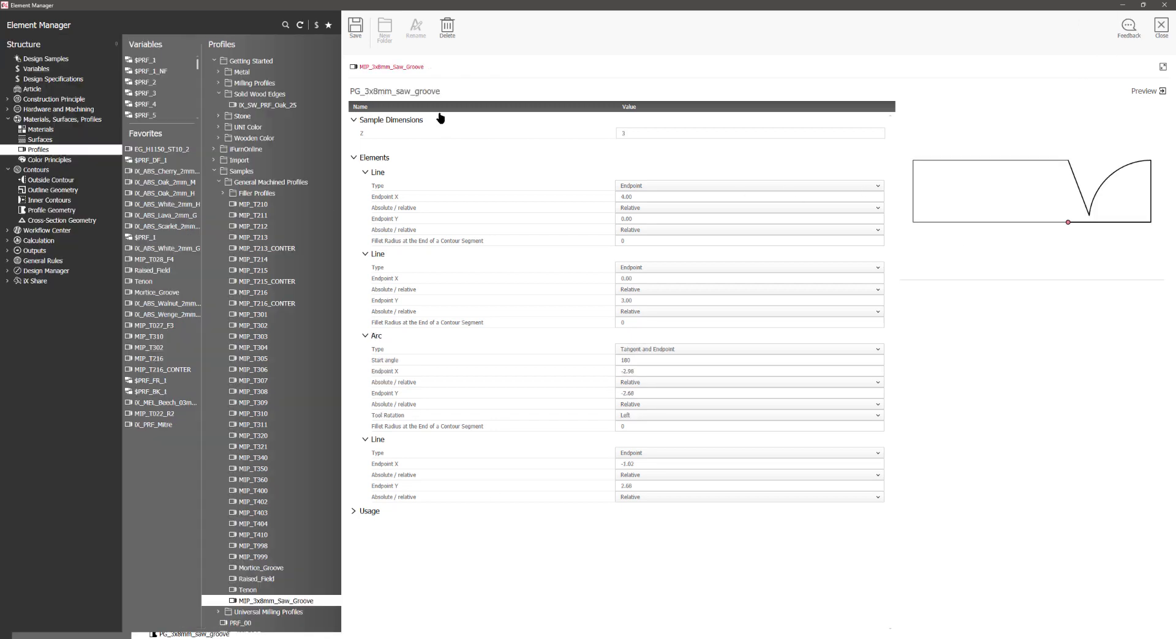
left_click(356, 28)
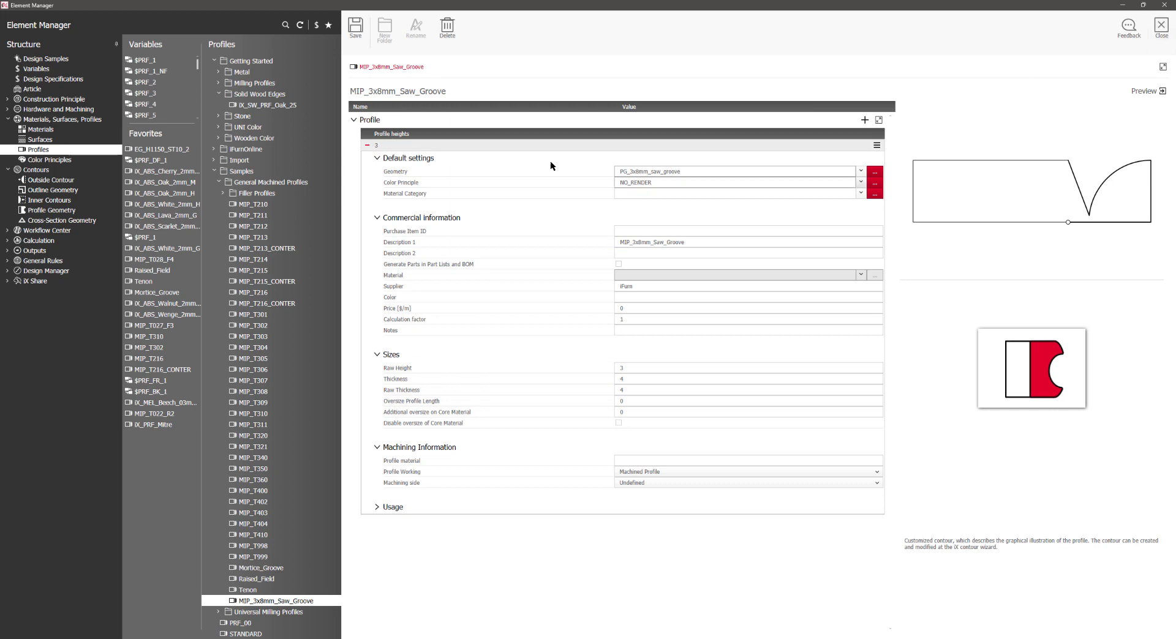
Close Element Manager and delete all the drawn groove linework from the iX CAD drawing
left_click(1160, 28)
middle_click_drag(598, 293, 692, 290)
scroll(694, 291, "down", 1)
left_click(838, 431)
left_click(607, 254)
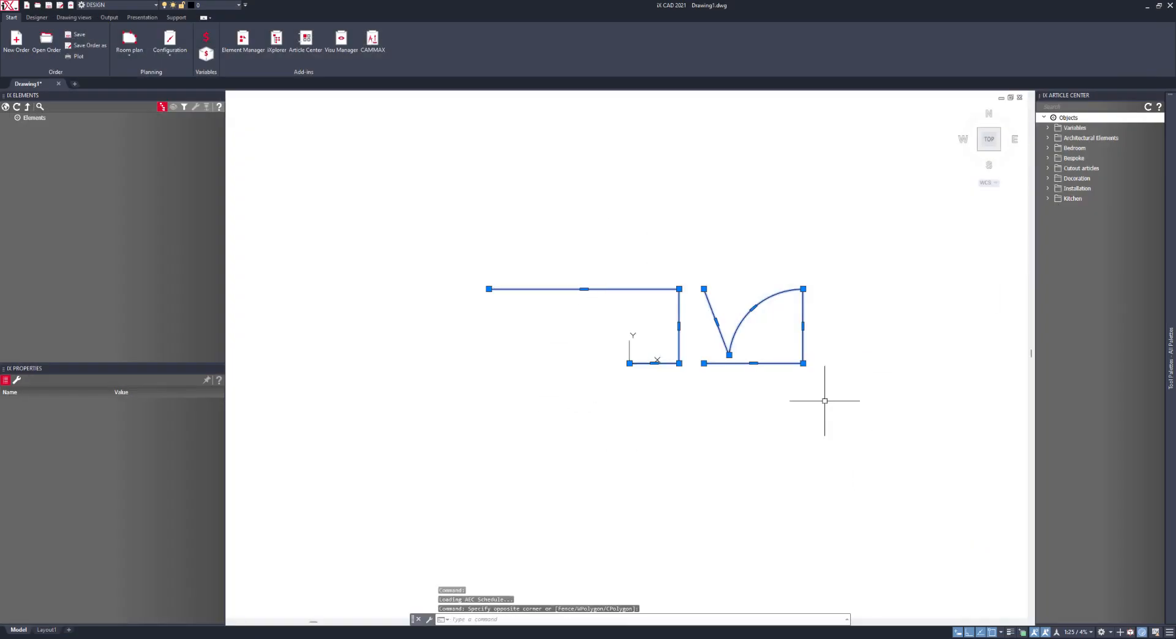
key("Delete")
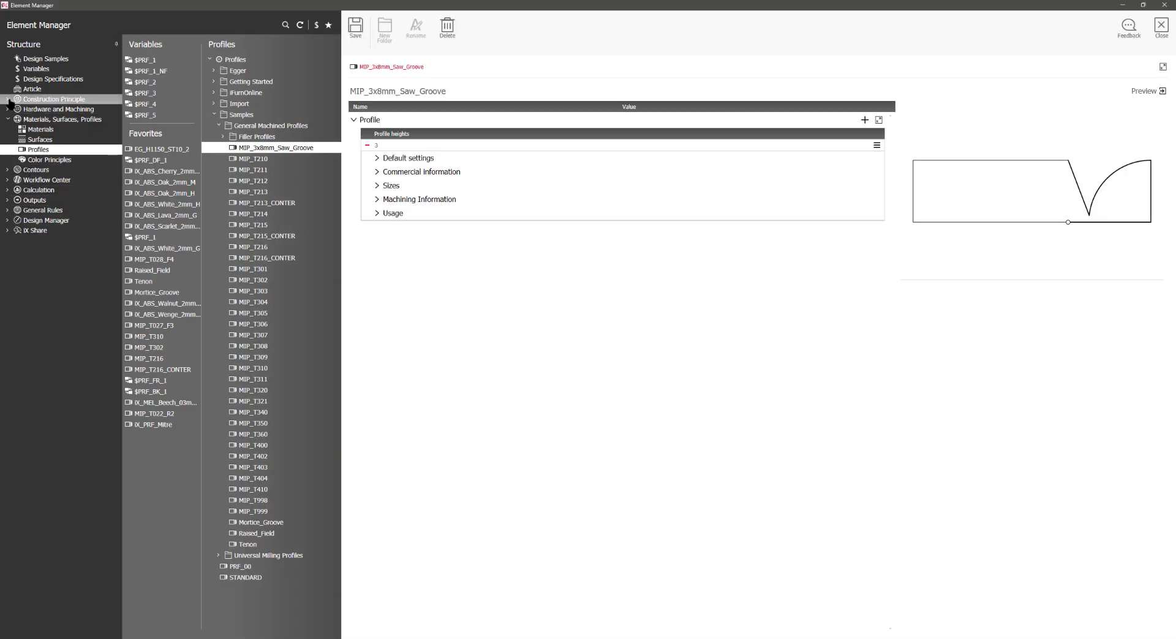
Open the part definitions in Element Manager and look through the Getting Started door folders, including Door Multi Parts and Standard Parts
left_click(36, 99)
left_click(34, 140)
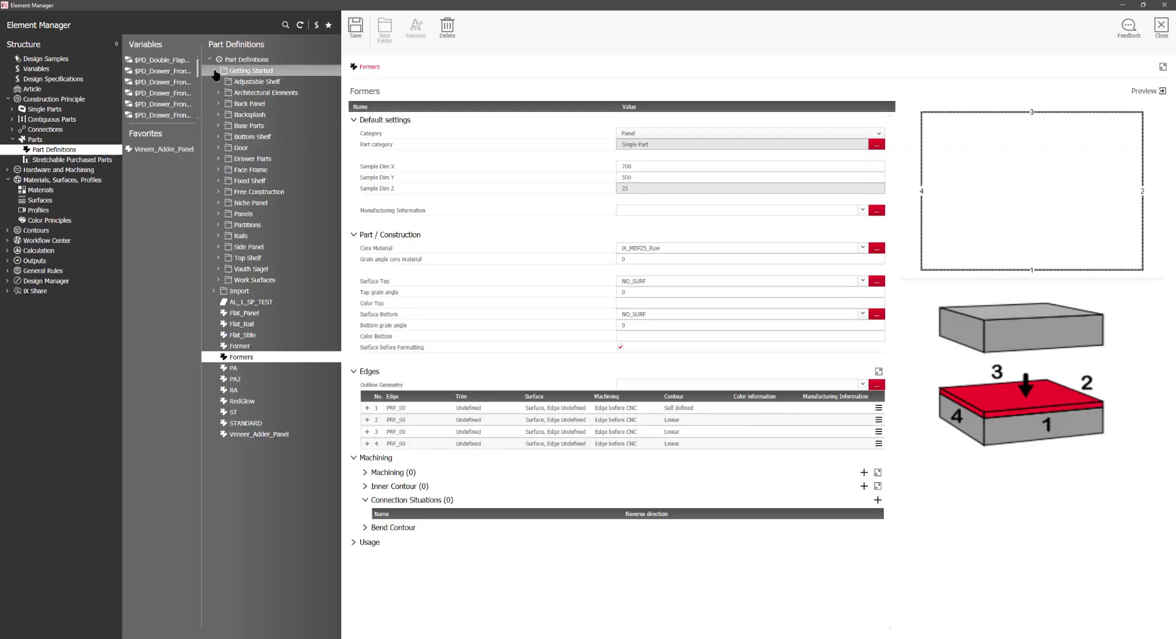
left_click(218, 148)
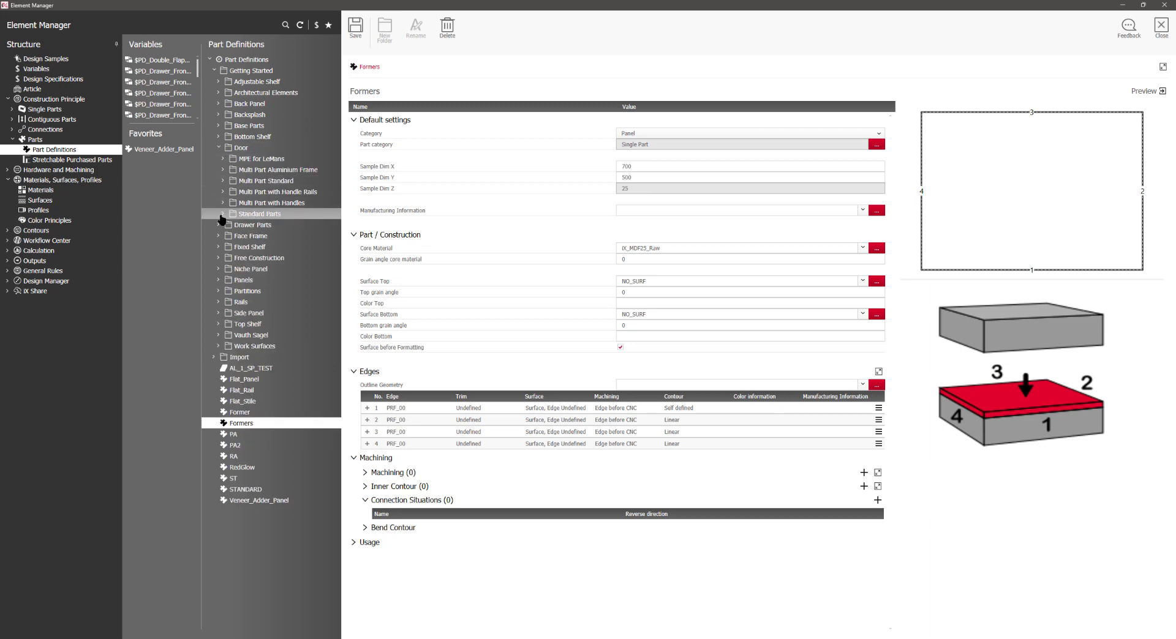
left_click(223, 180)
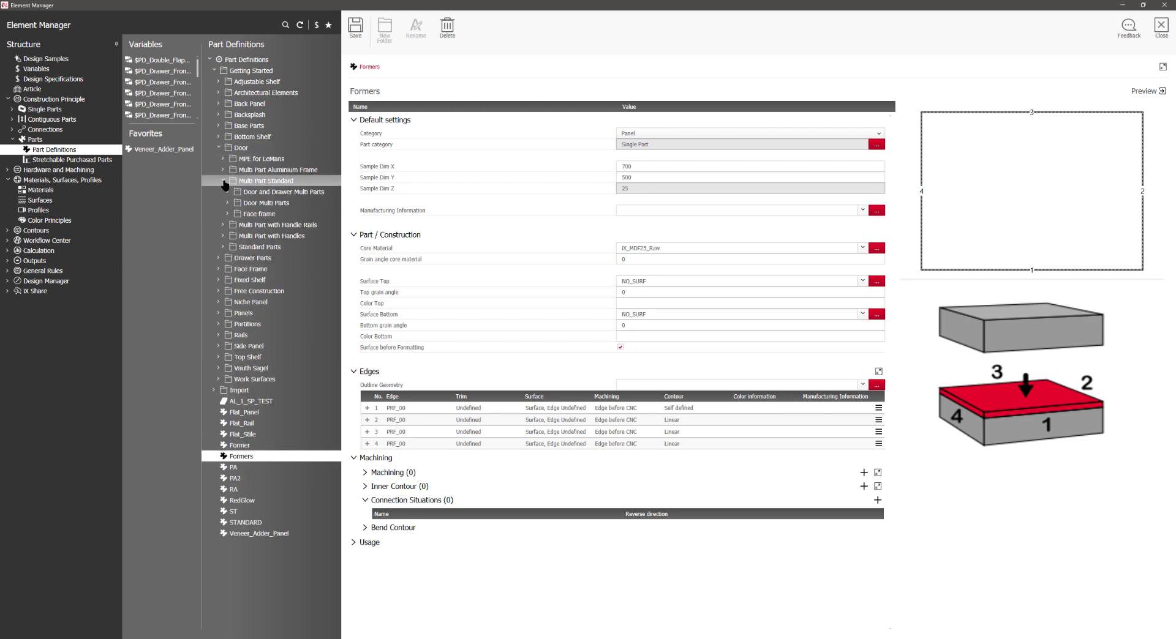
left_click(223, 247)
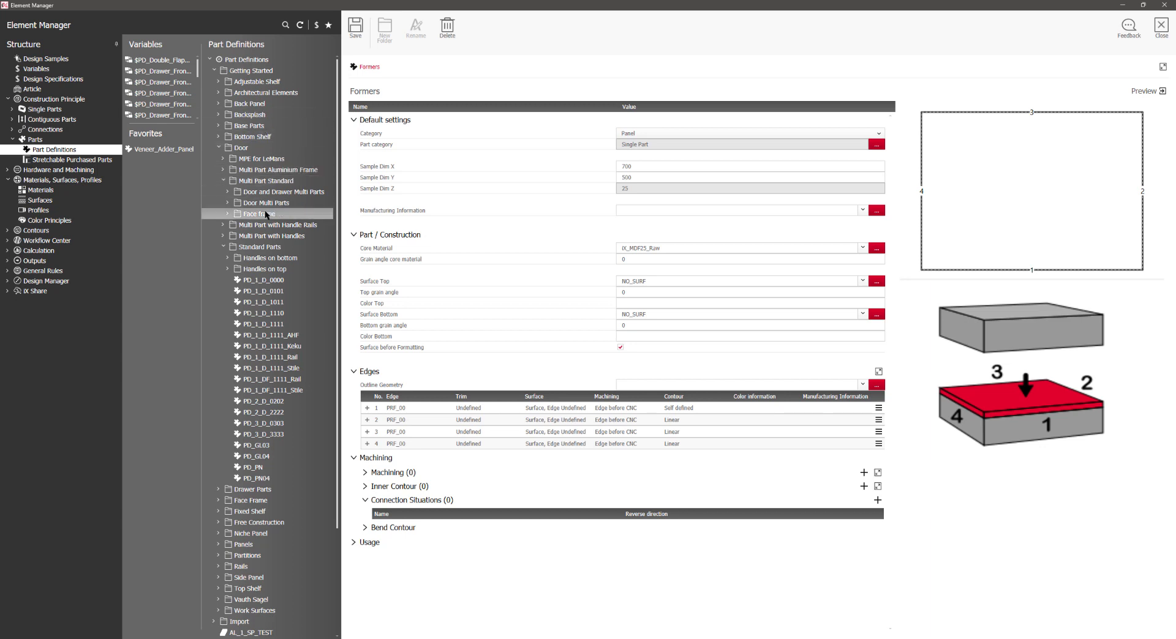
left_click(228, 203)
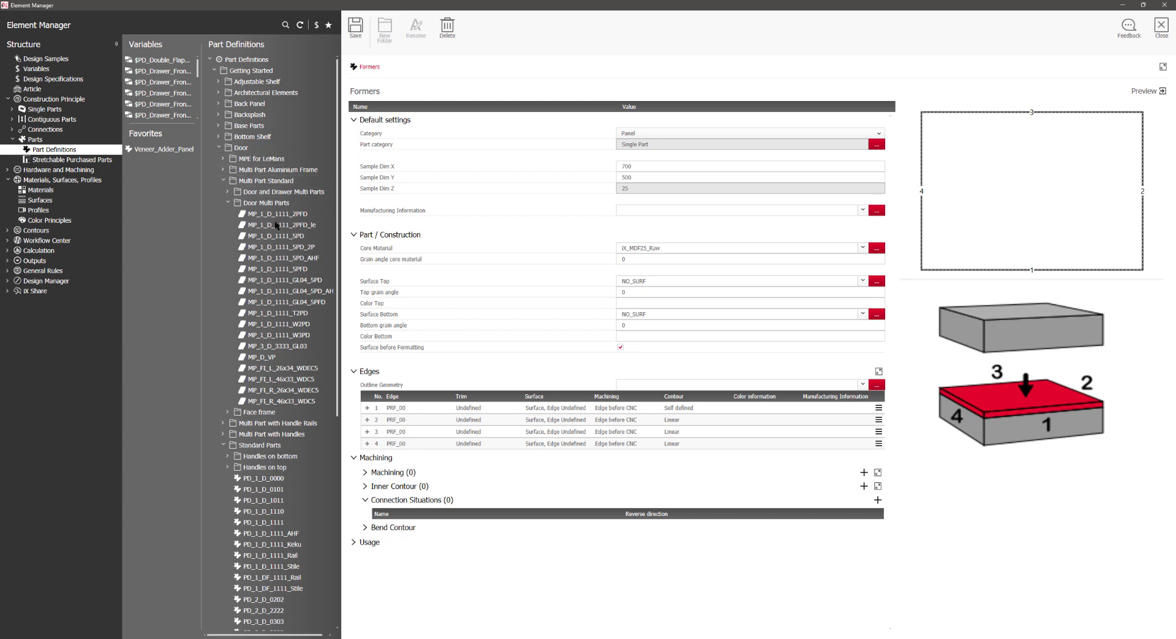
scroll(253, 480, "down", 1)
scroll(252, 479, "down", 3)
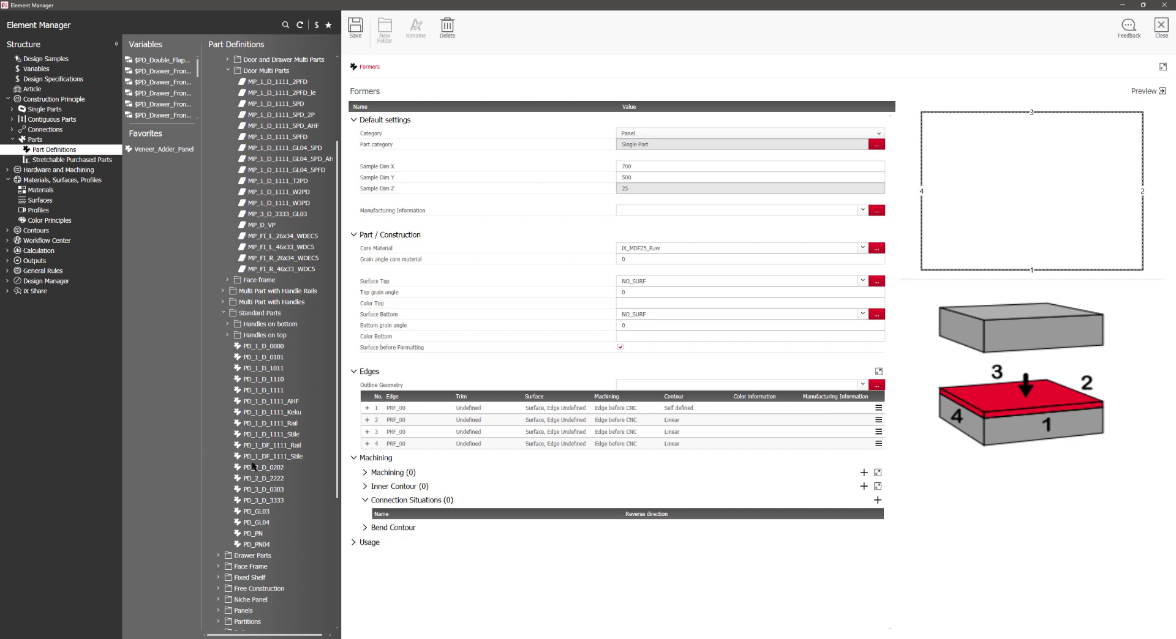
scroll(253, 463, "down", 1)
scroll(260, 508, "down", 1)
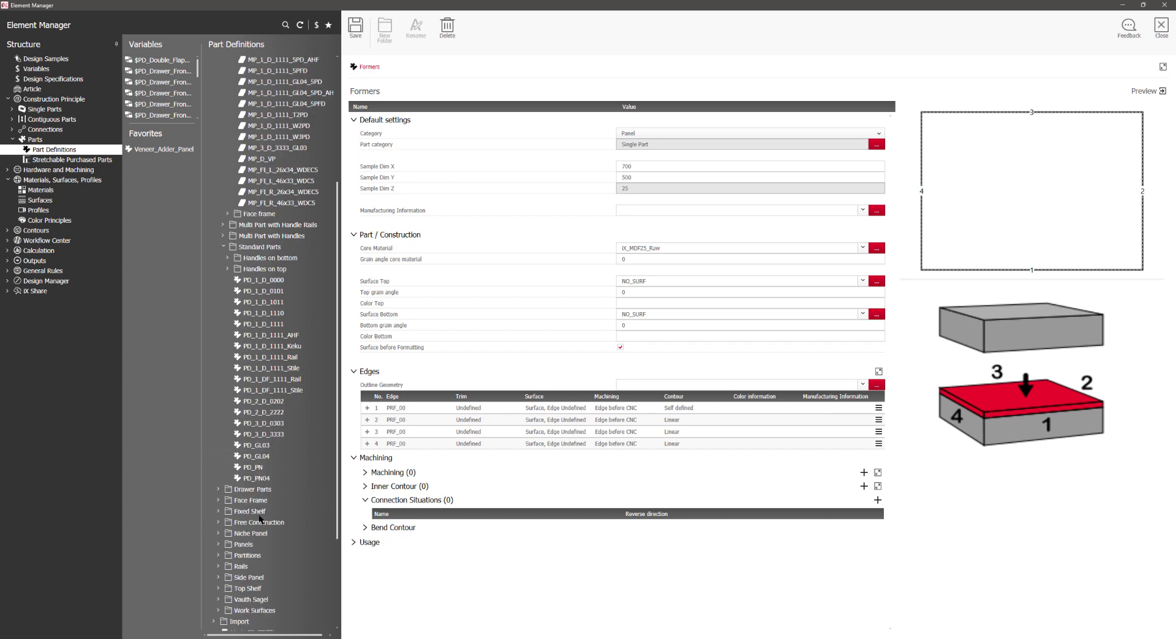
Save a copy of the Panels part definition PD_1_PN_1001 under the name PD_1_TandG_PN_0000
left_click(218, 544)
scroll(252, 507, "down", 4)
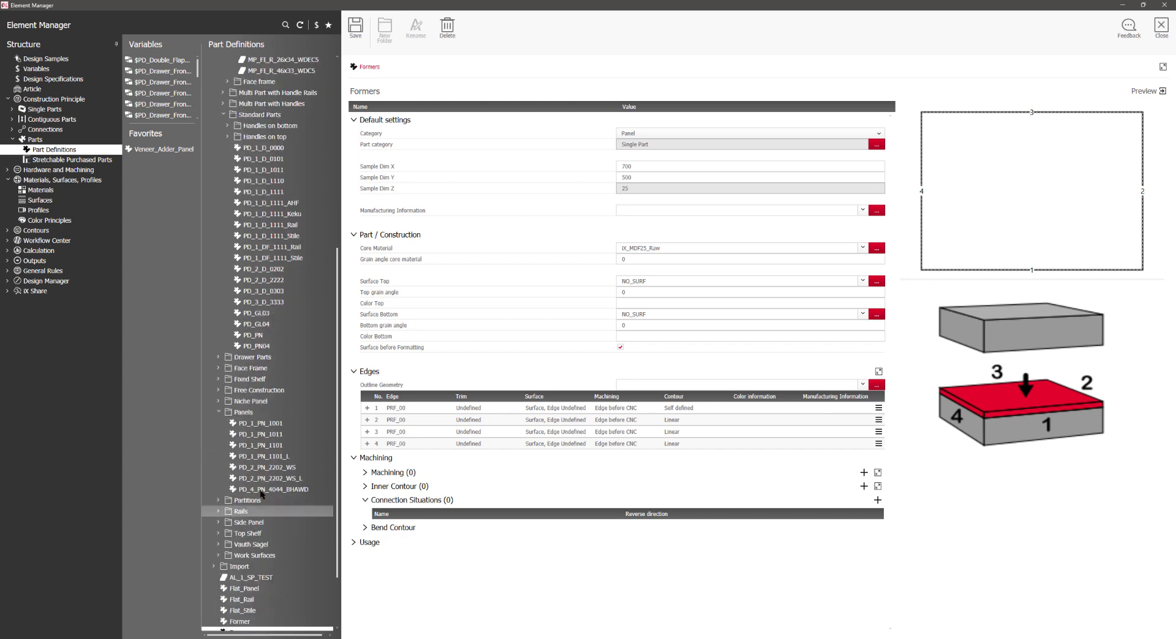
left_click(299, 425)
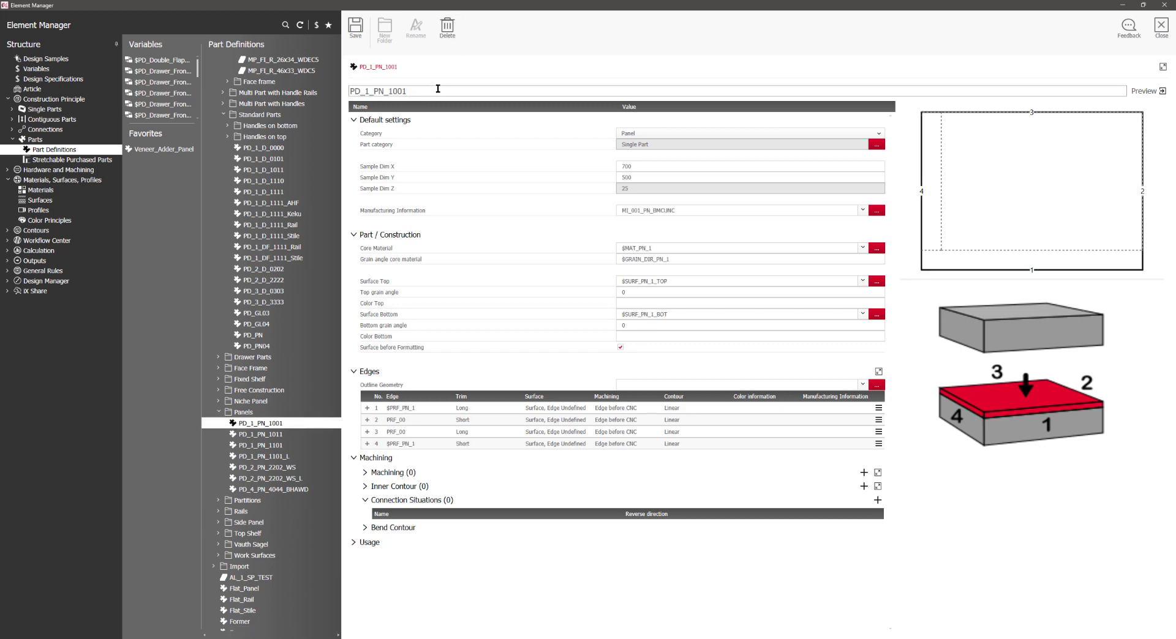
left_click(374, 91)
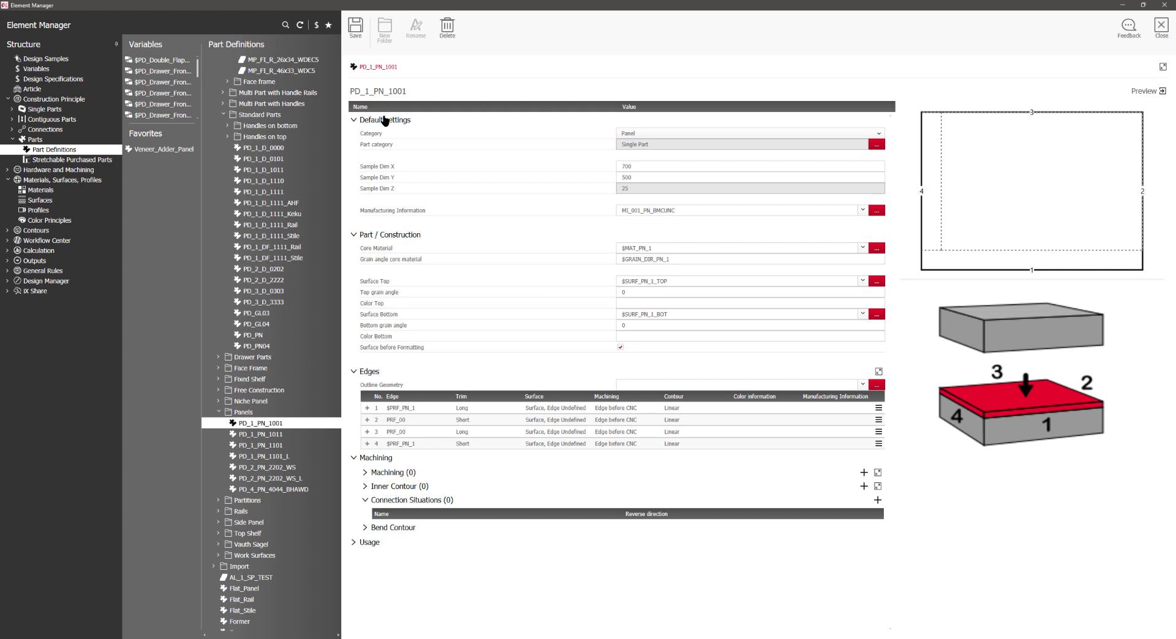
type("TandG_")
left_click_drag(419, 90, 453, 88)
type("0000")
key("Return")
left_click(356, 27)
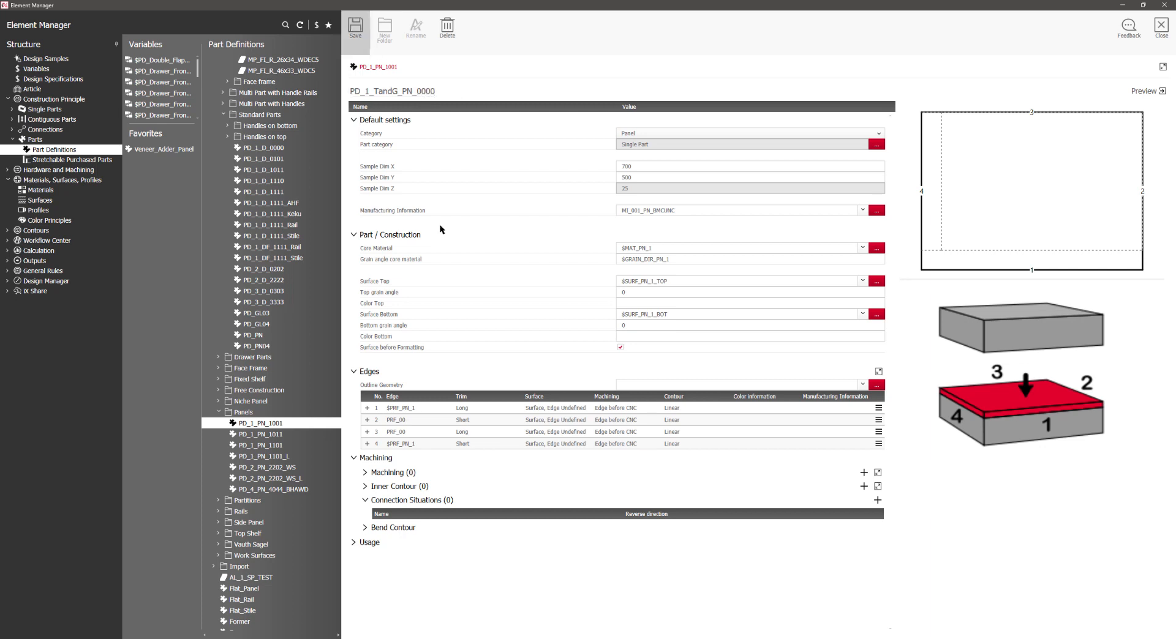
Set edges 1 and 4 of PD_1_TandG_PN_0000 to PRF_00 and save the part definition
left_click(670, 249)
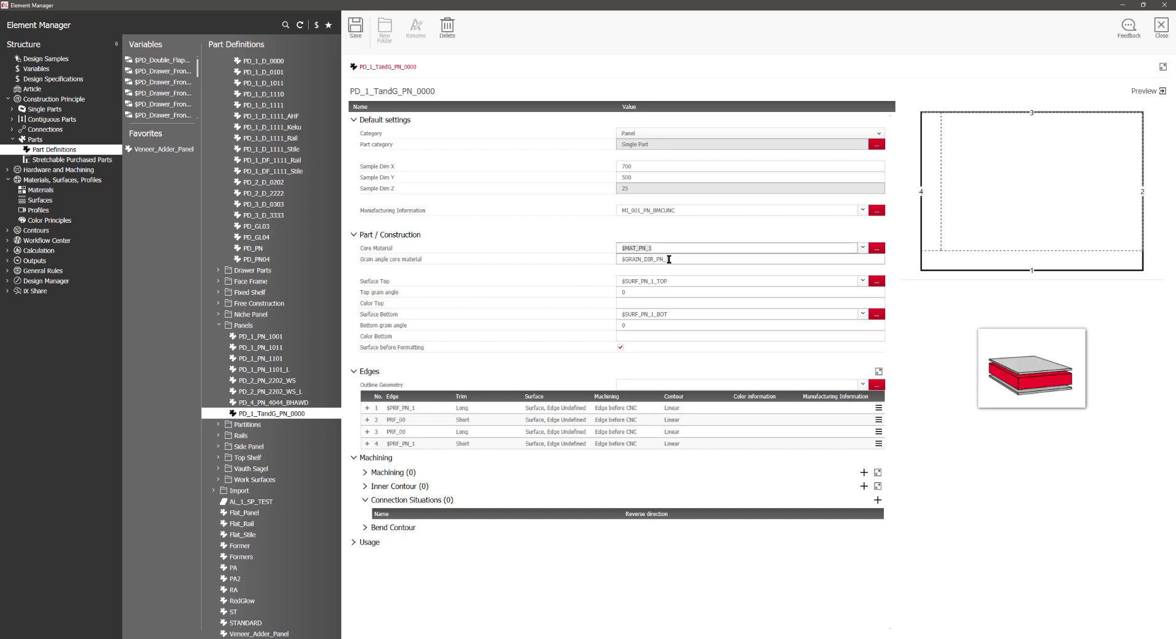
left_click(401, 421)
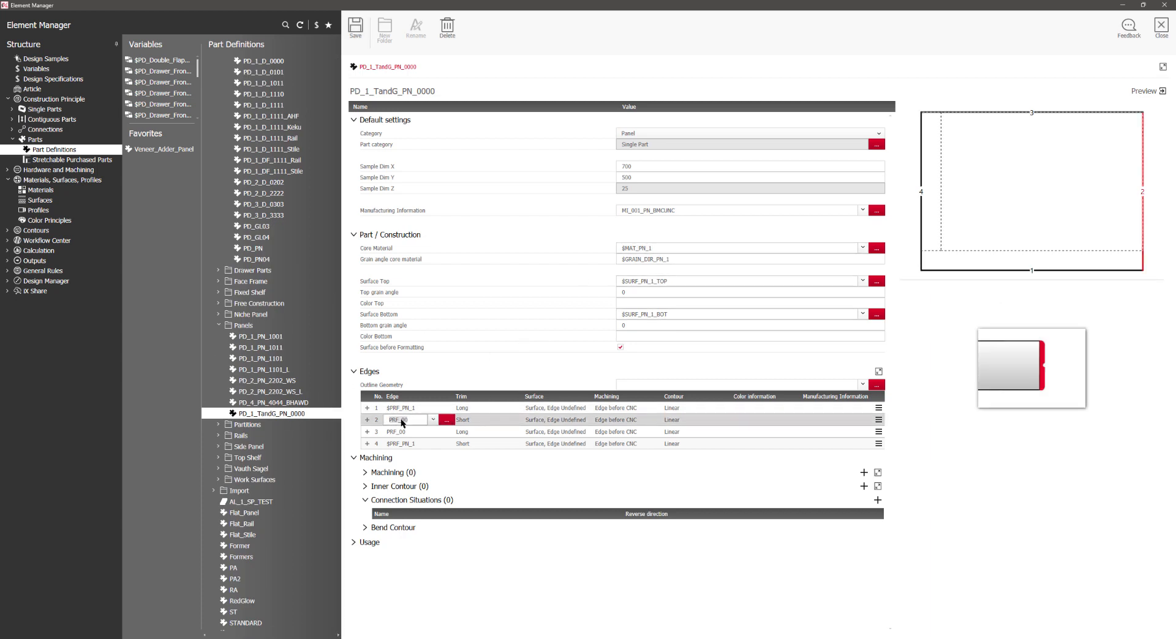
left_click(422, 408)
left_click(421, 444)
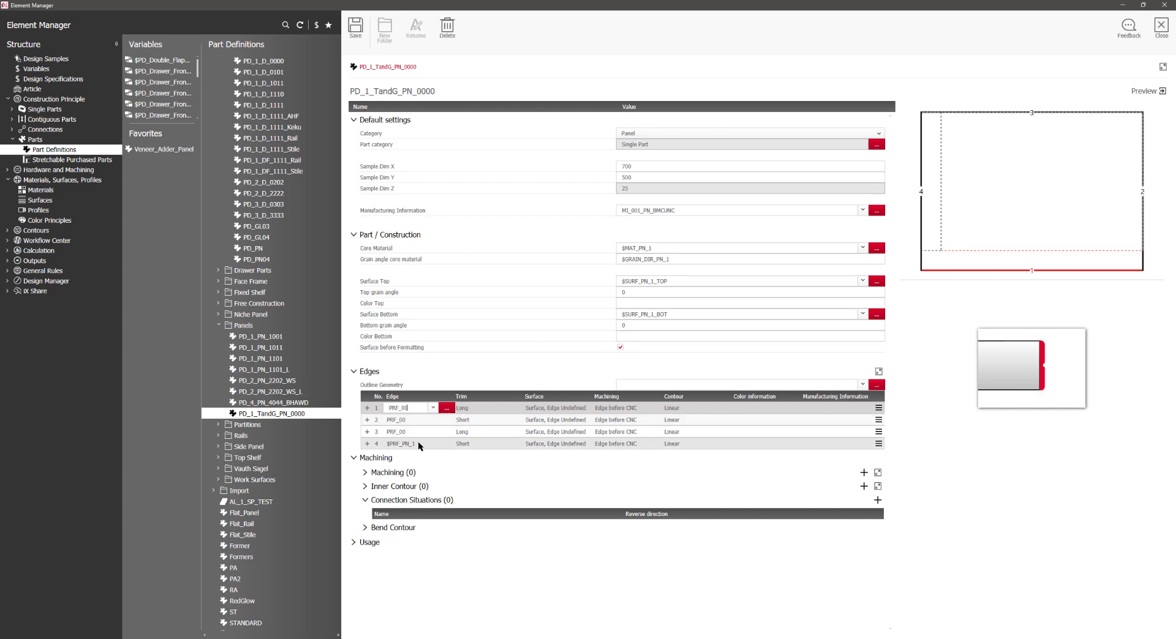
left_click(355, 27)
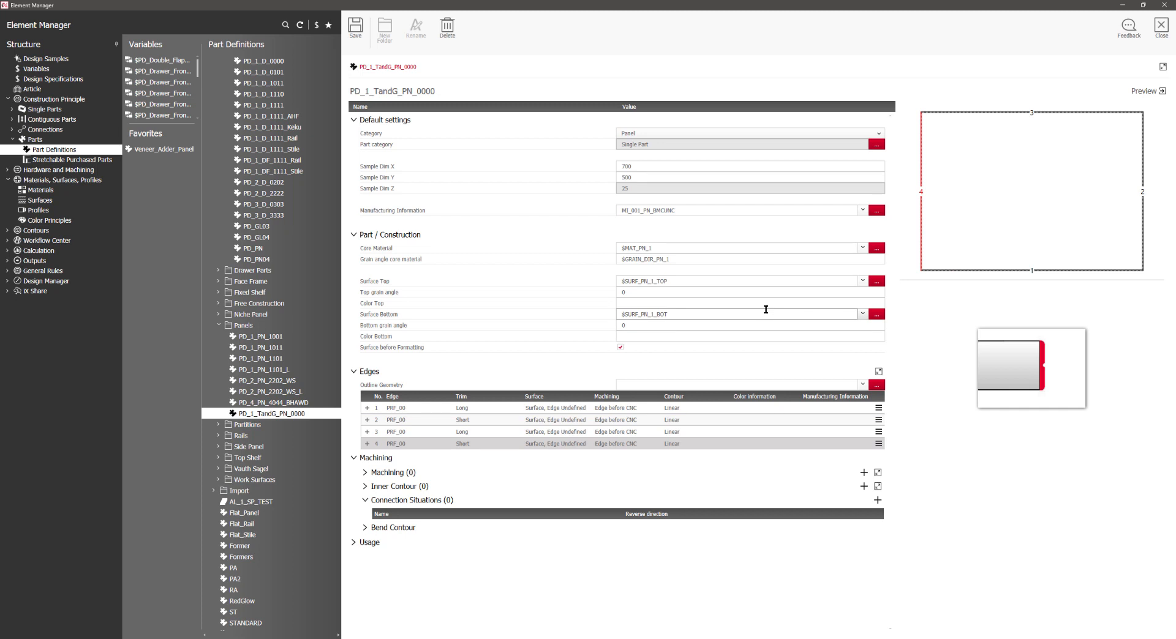
left_click(442, 89)
left_click(355, 28)
Add a machining of type Groove to the part with orientation TOP: vertical top
left_click(386, 474)
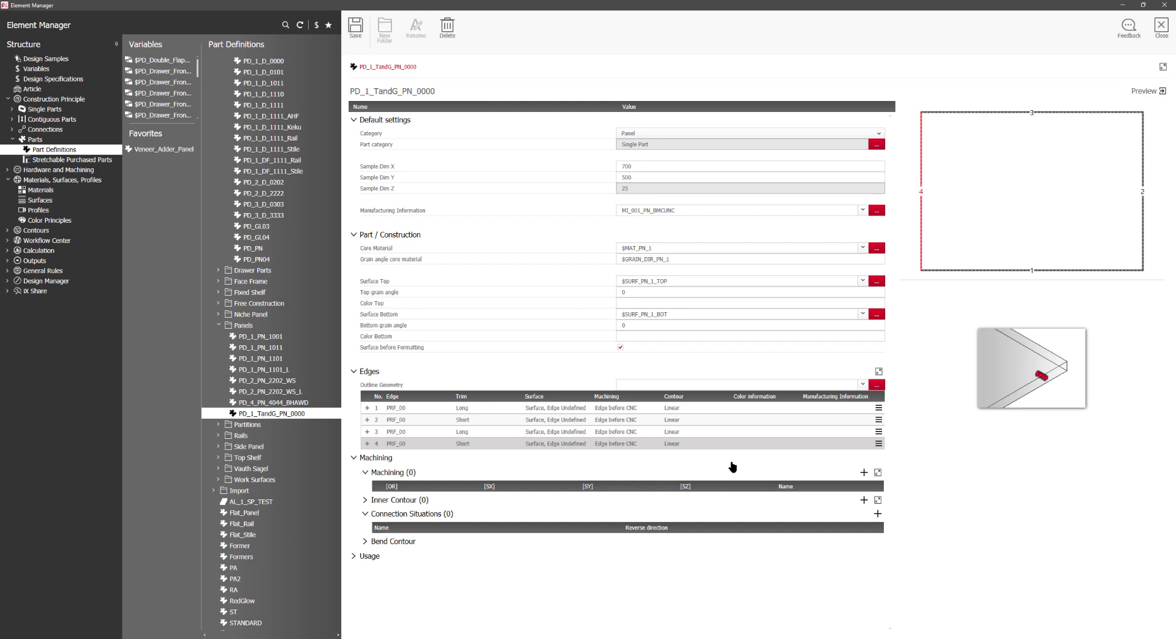
left_click(864, 474)
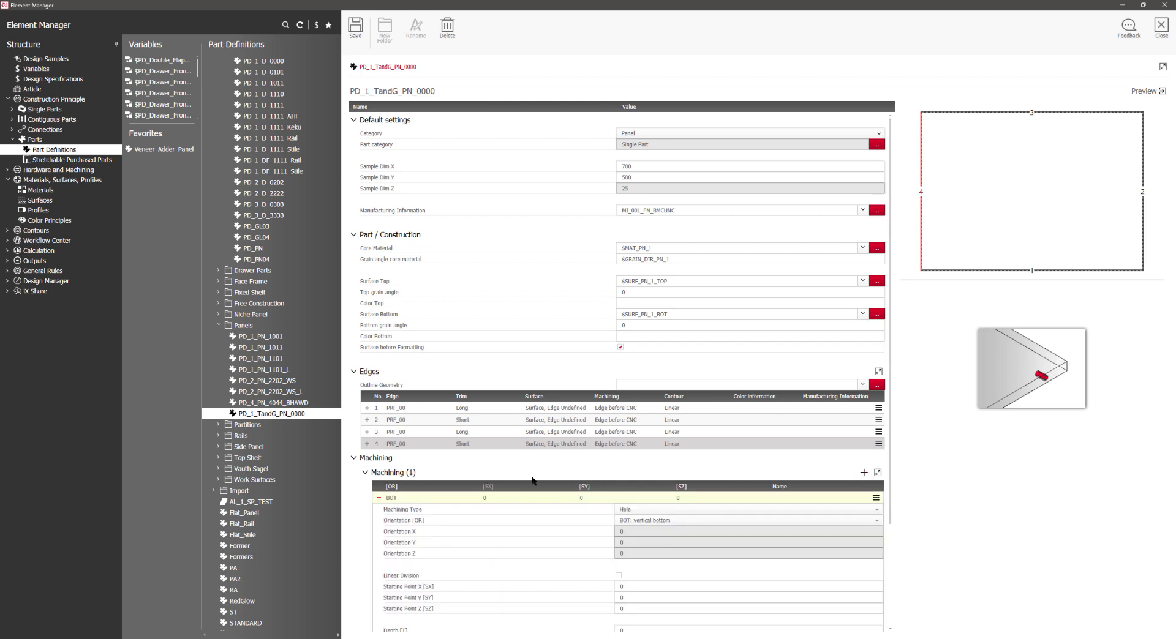
scroll(536, 416, "down", 2)
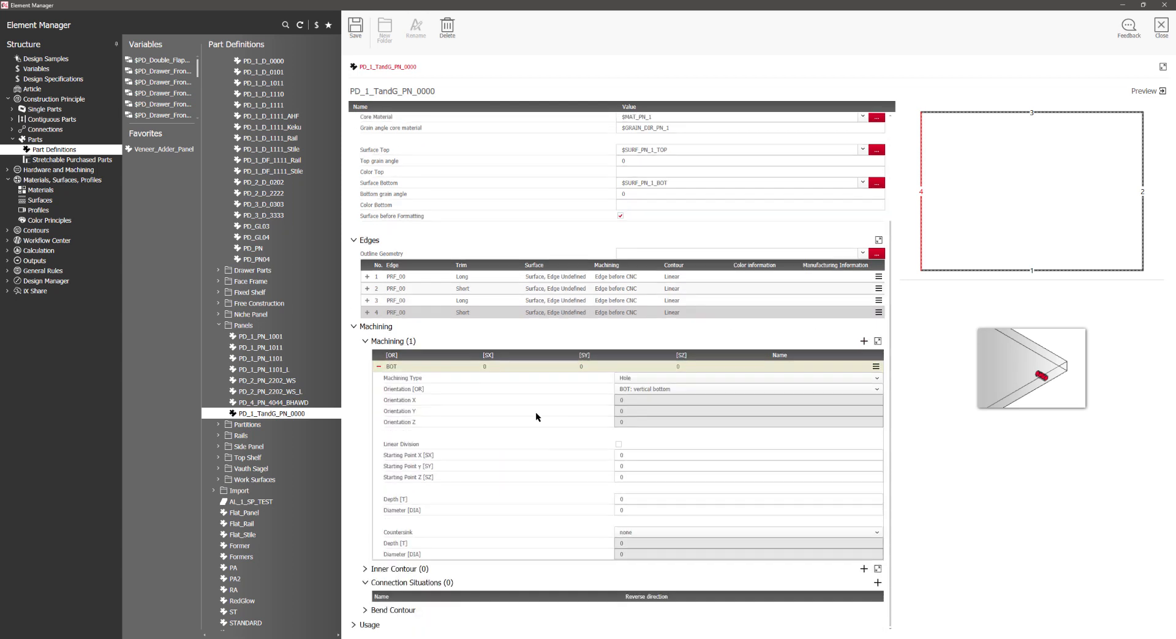
left_click(652, 376)
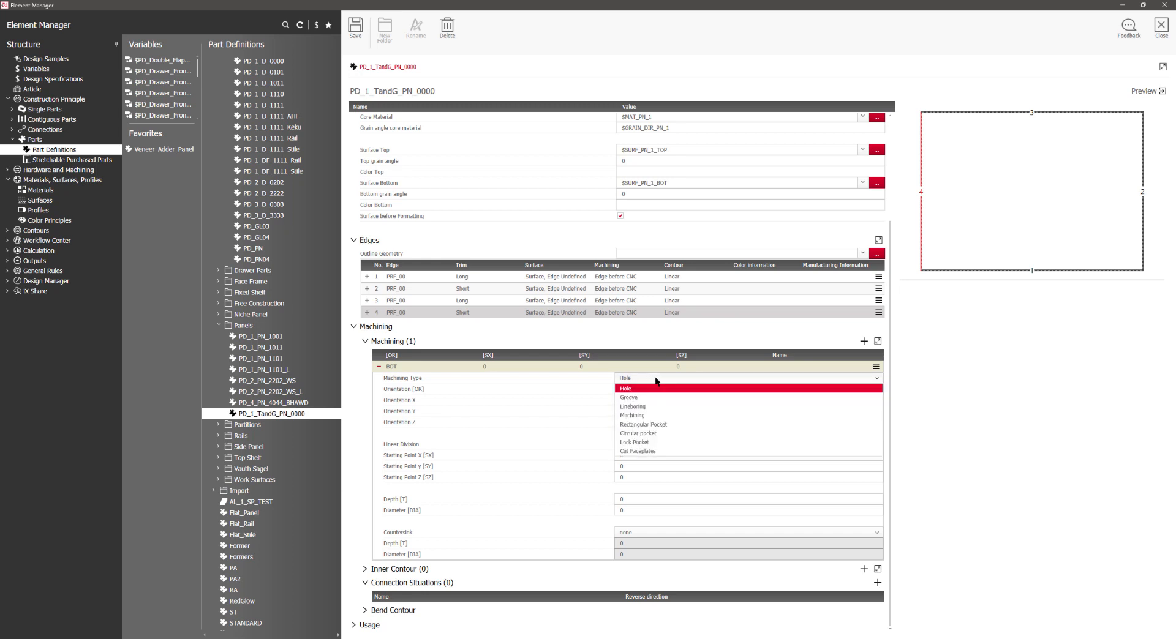
left_click(645, 399)
left_click(641, 367)
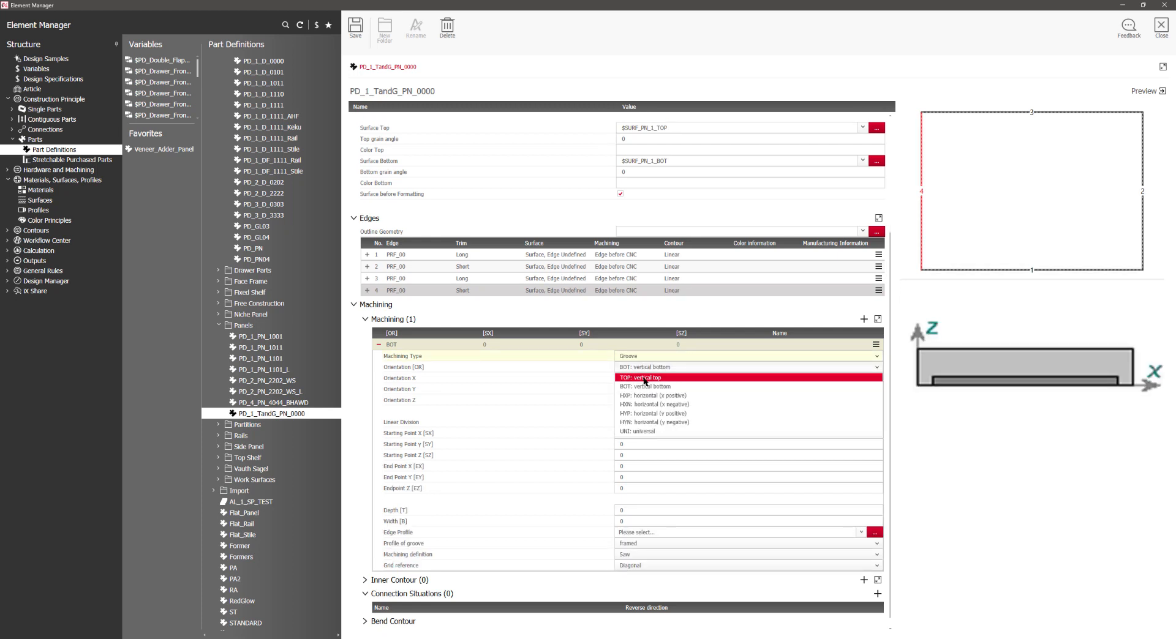
left_click(645, 377)
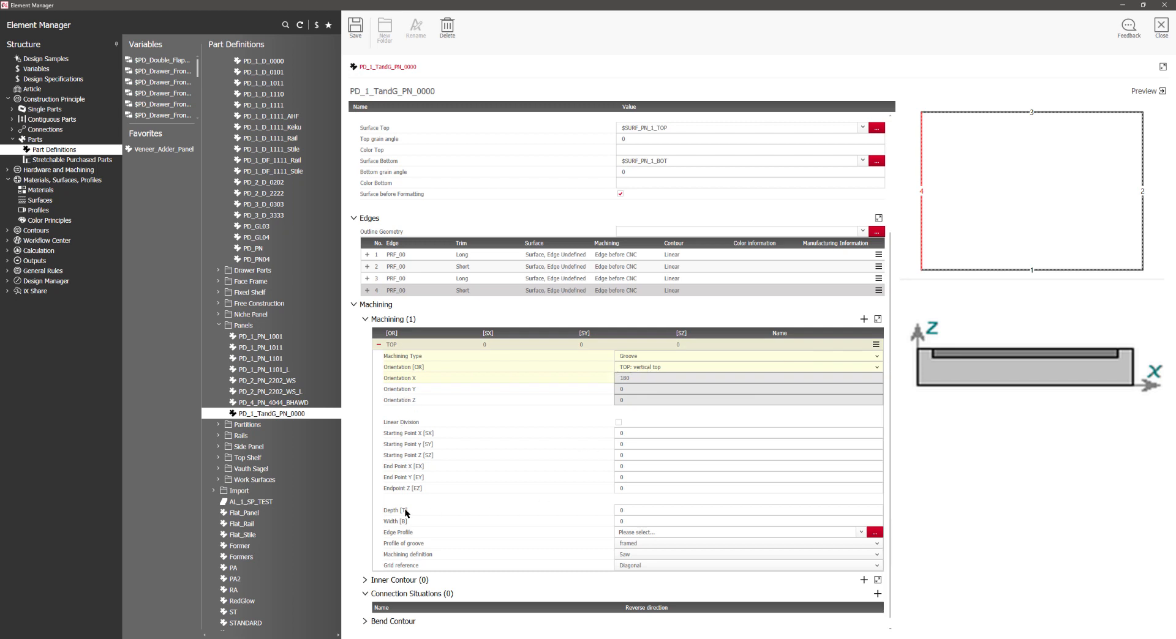
Set the groove's depth to 3 and its width to 8
left_click(652, 508)
type("3")
key("Tab")
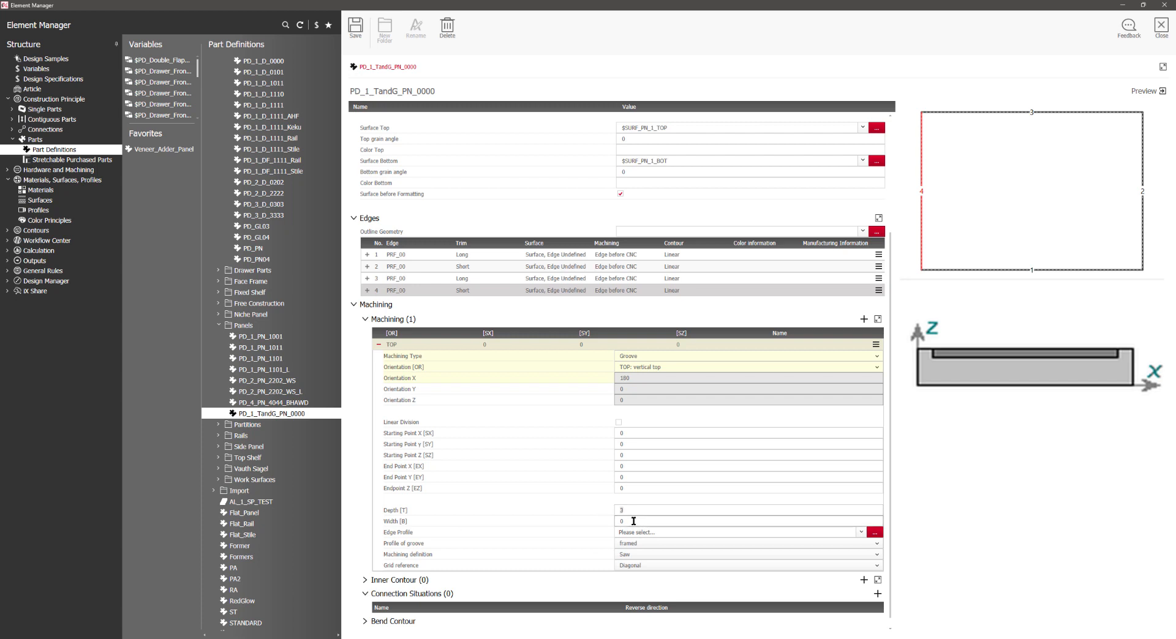
type("8")
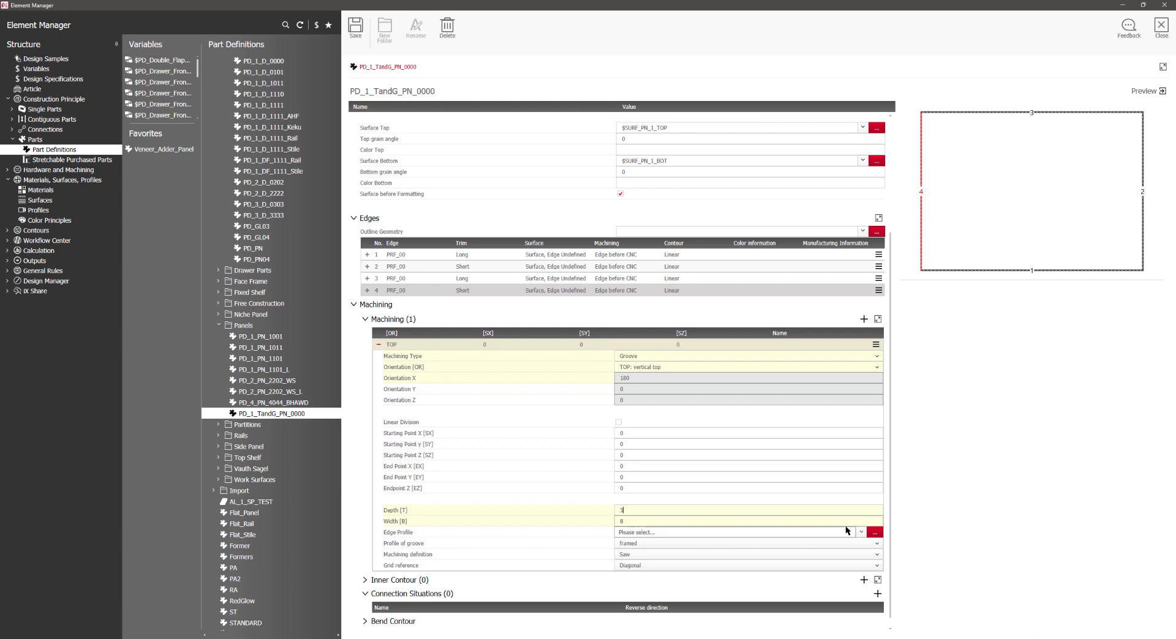
Assign MIP_3x8mm_Saw_Groove as the groove's edge profile
left_click(873, 532)
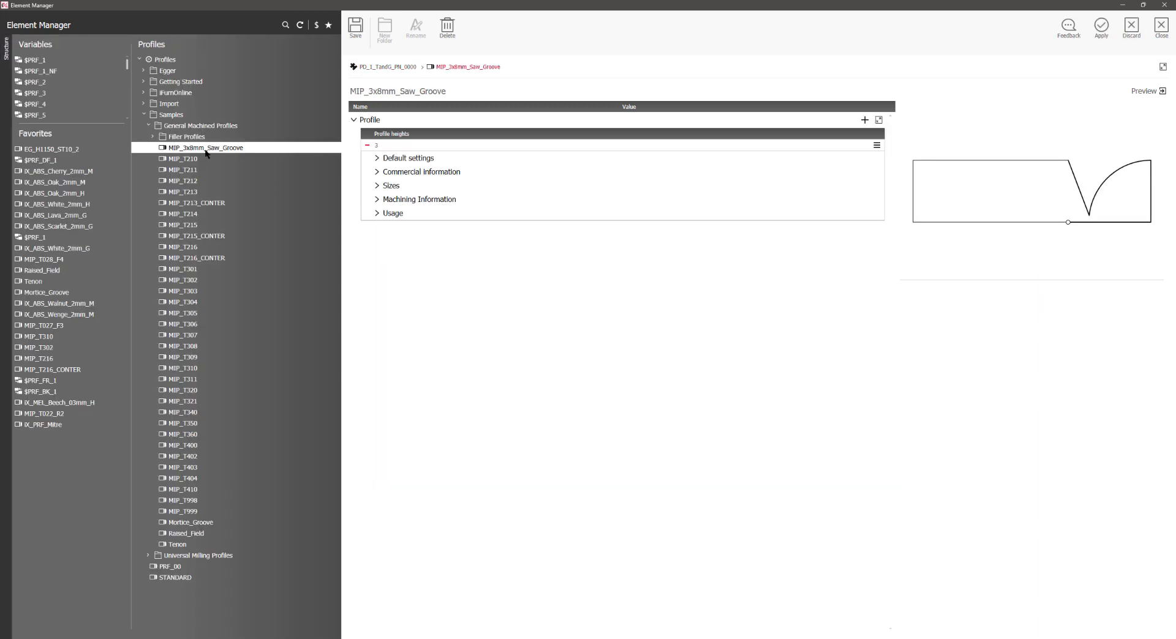
double_click(289, 147)
scroll(571, 519, "down", 3)
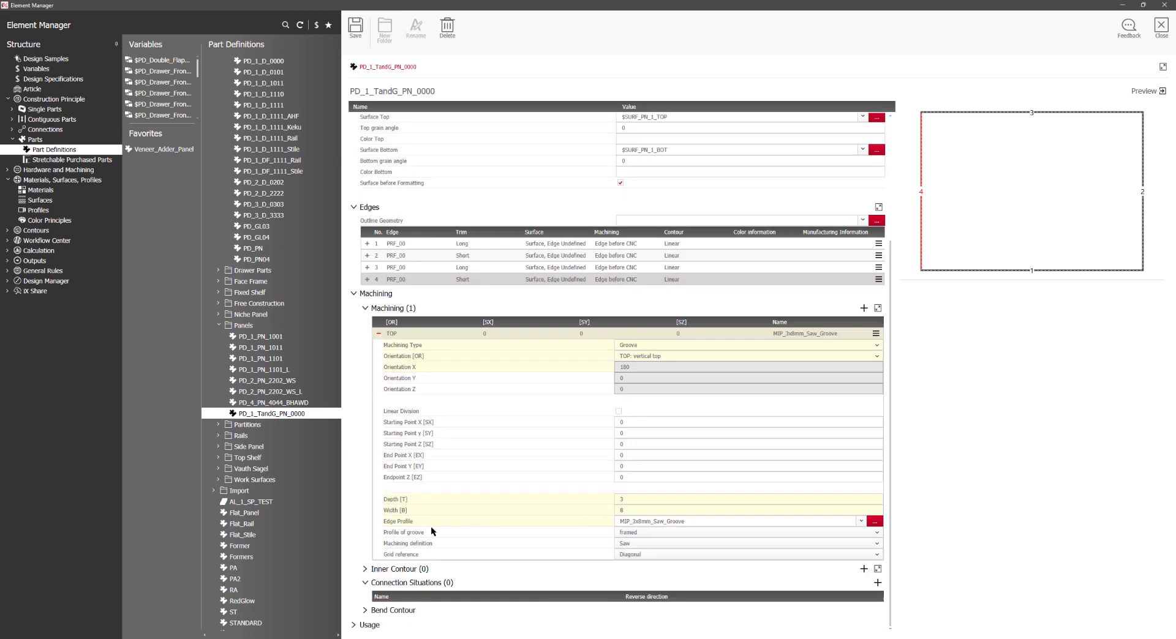
Set Profile of groove to both sides and enable Linear Division for the groove
left_click(653, 533)
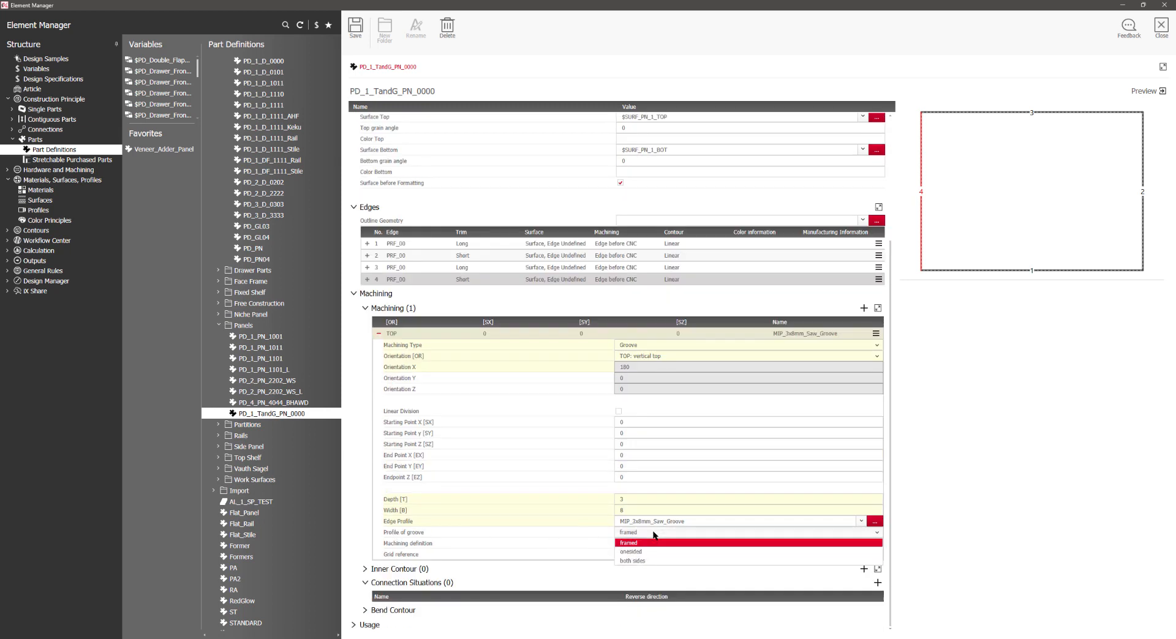
left_click(650, 560)
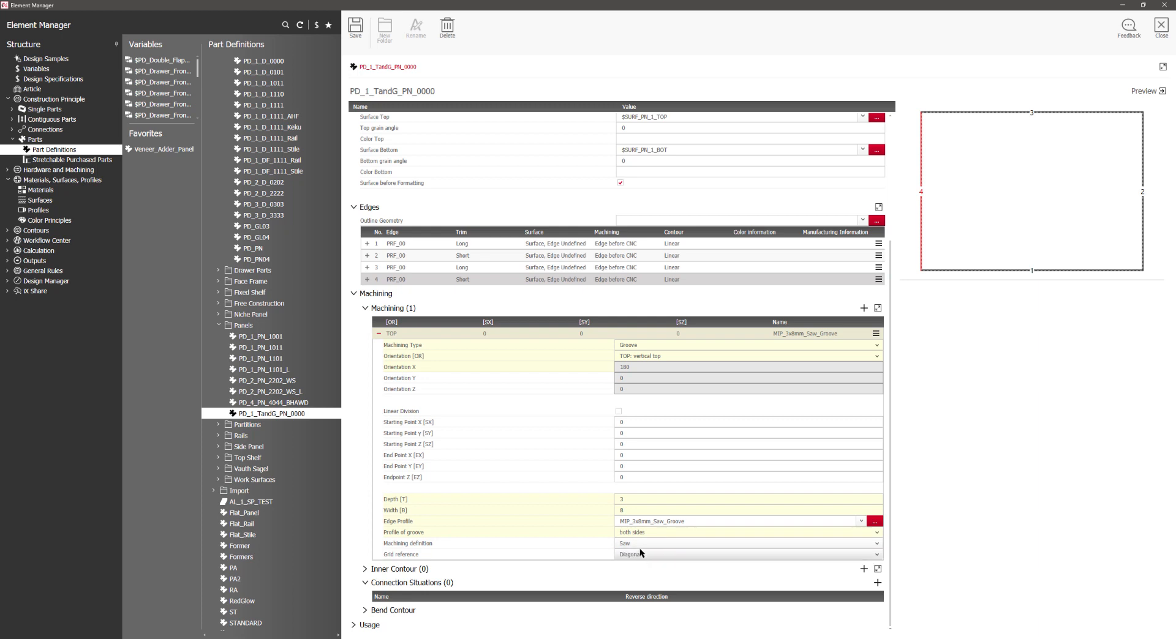
left_click(618, 413)
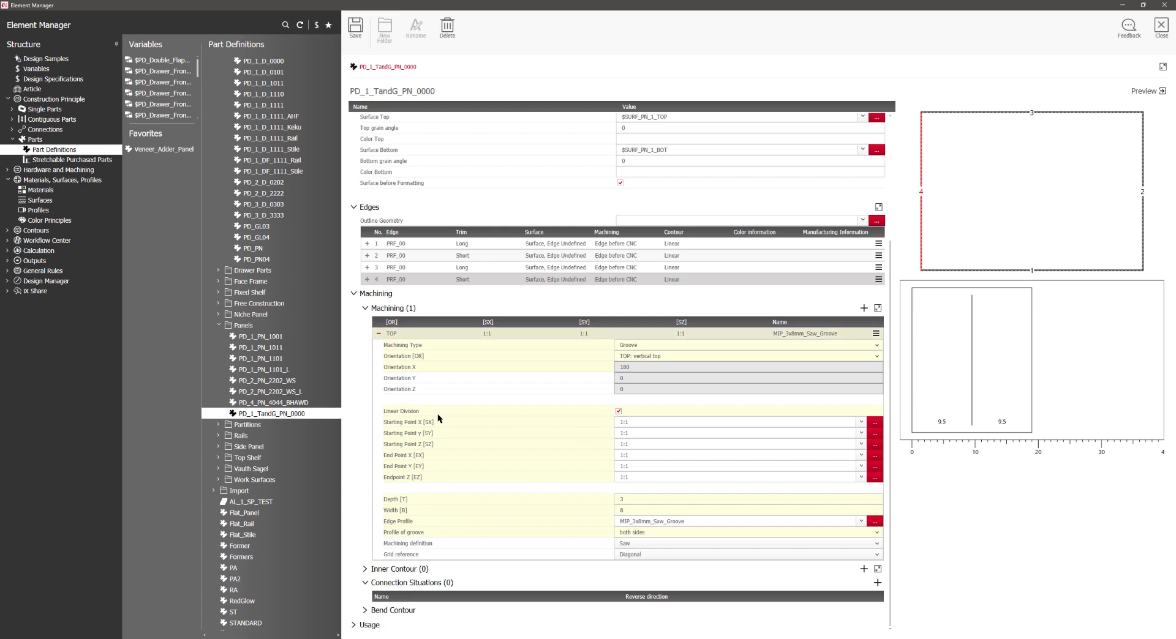
Set the groove's Starting Point X to 0:1 and its End Point X to 1:0
left_click(623, 421)
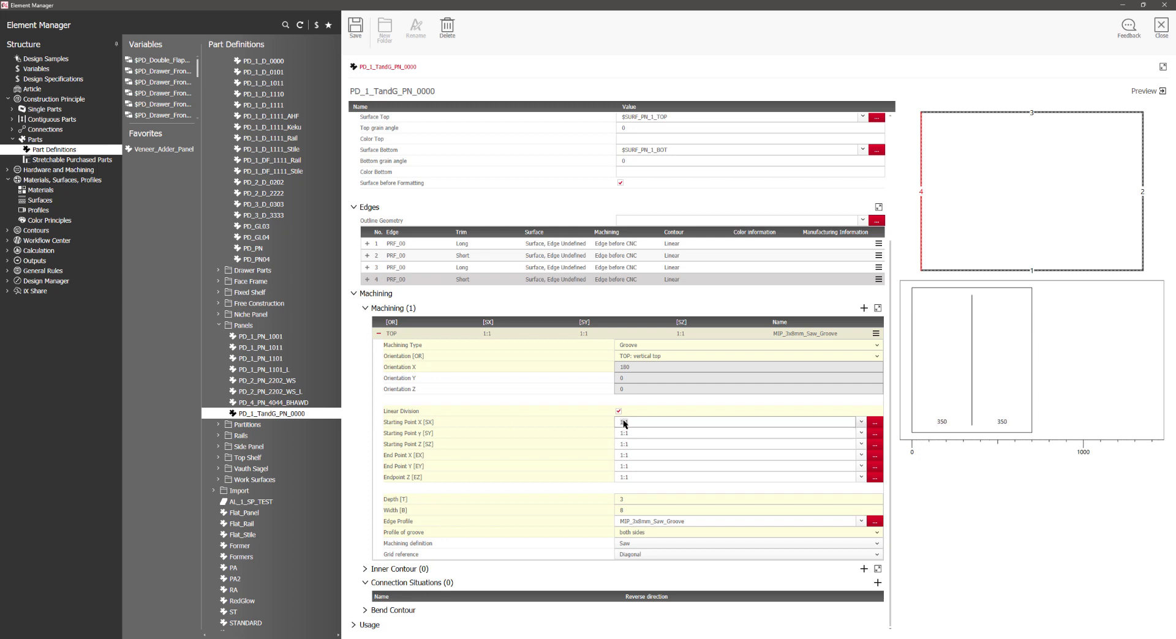
key("BackSpace")
type("0")
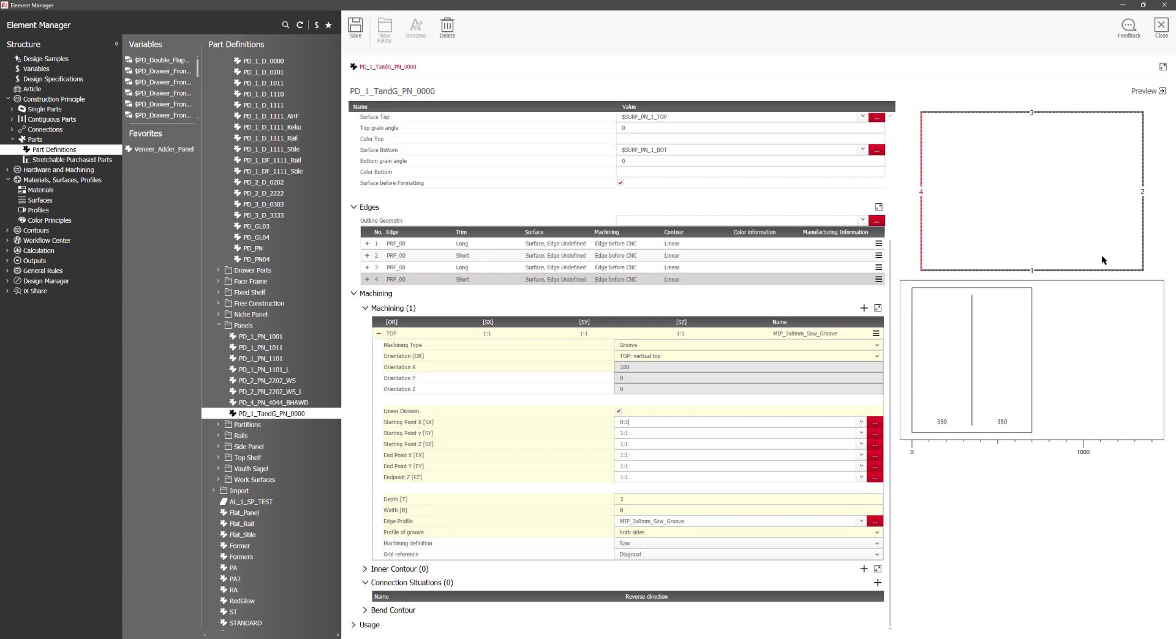
left_click(650, 455)
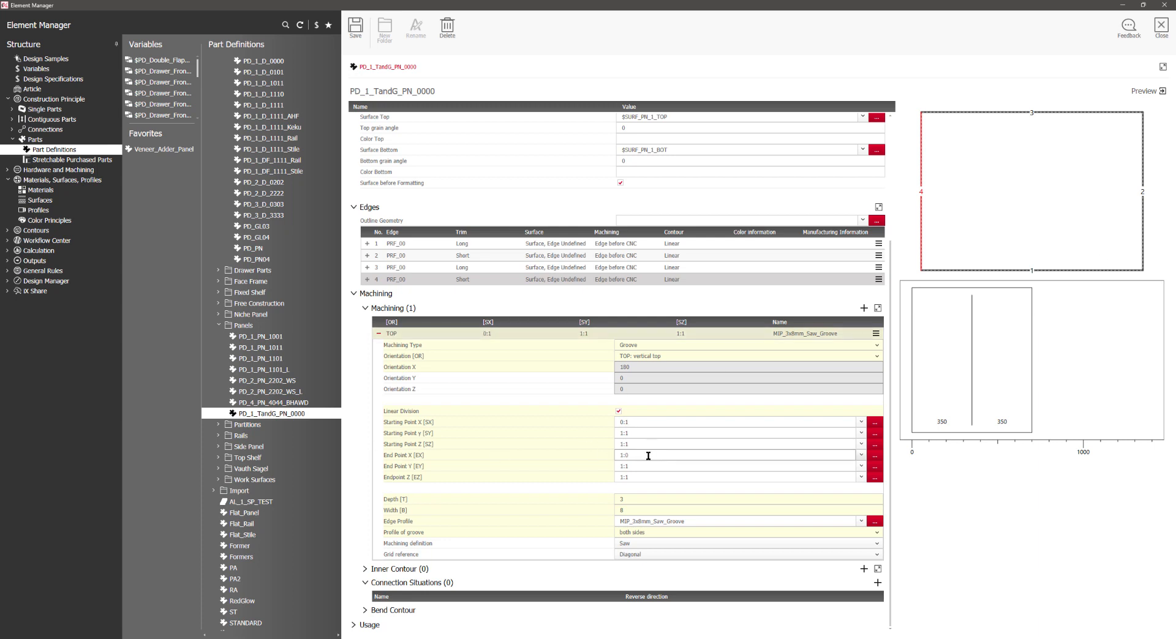
Set the groove's Starting Point Y to the linear division 1+30mm:N*60mm:1+30mm
left_click(643, 433)
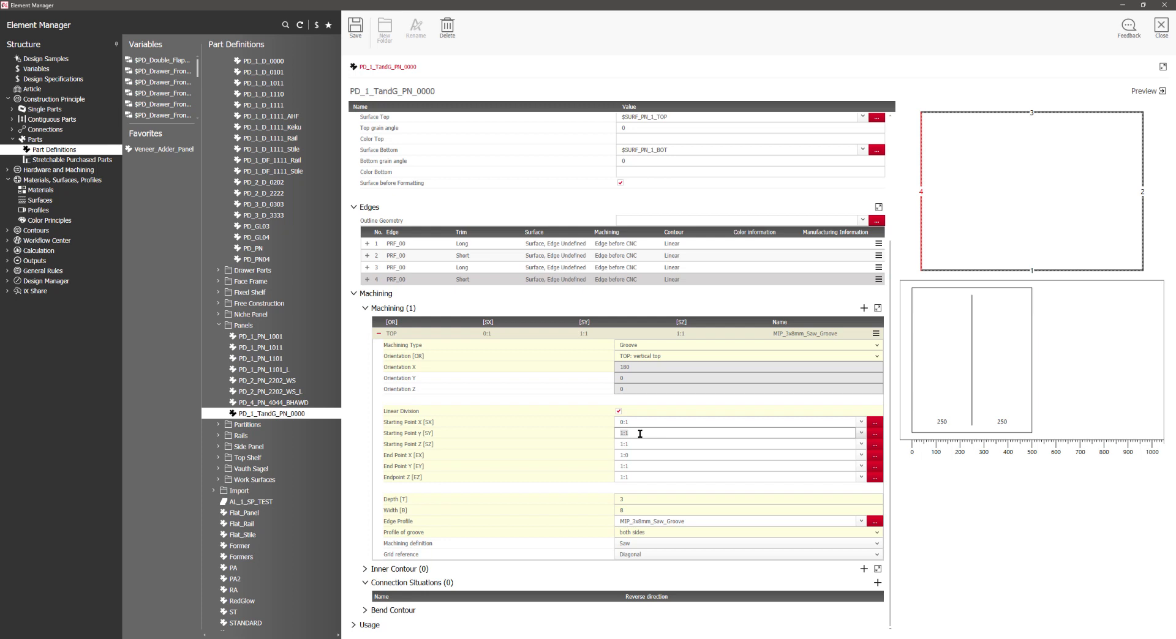
right_click(641, 437)
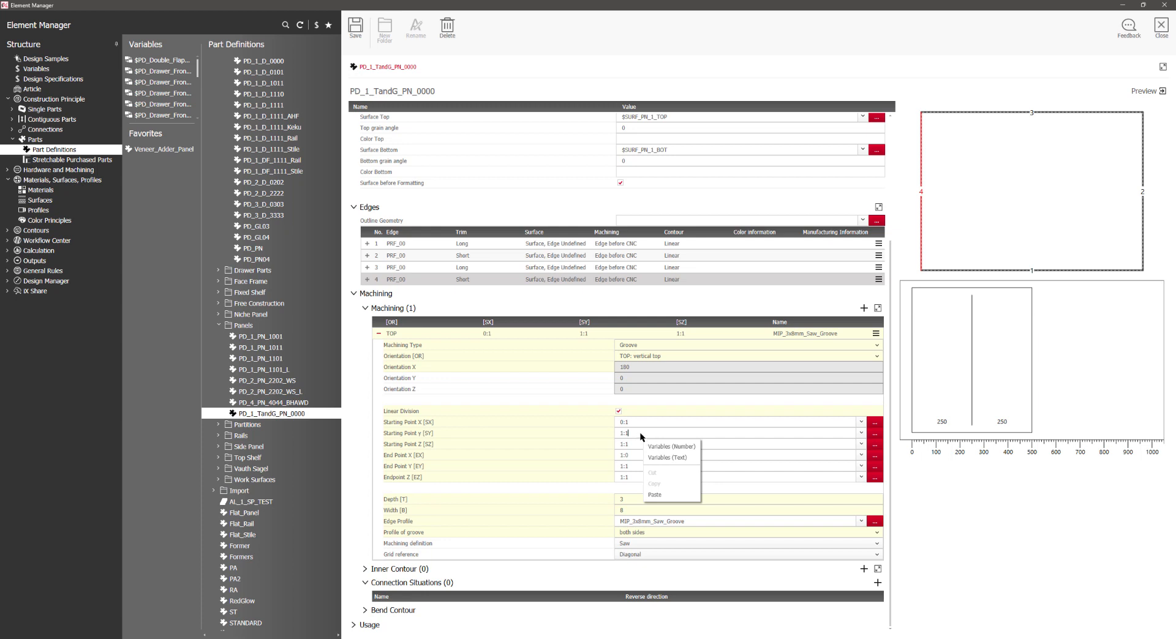
left_click(634, 431)
key("BackSpace")
key("BackSpace")
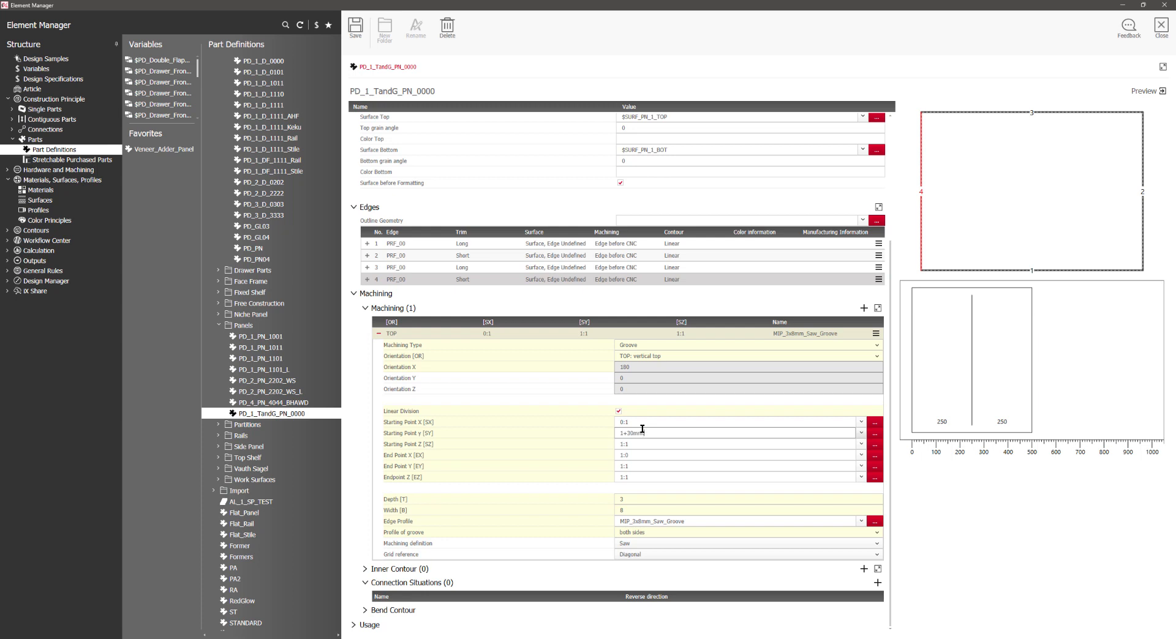
type(":N*60mm:1+30mm")
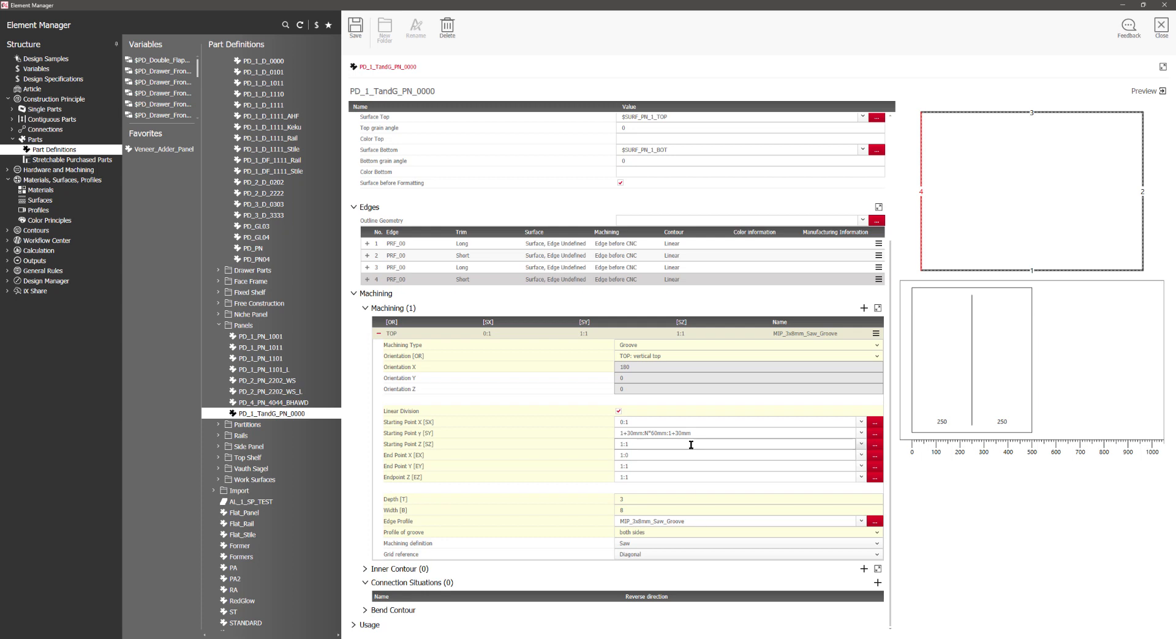
key("Return")
Check the groove division on a wider preview and copy the Starting Point Y expression into End Point Y
key("ctrl+c")
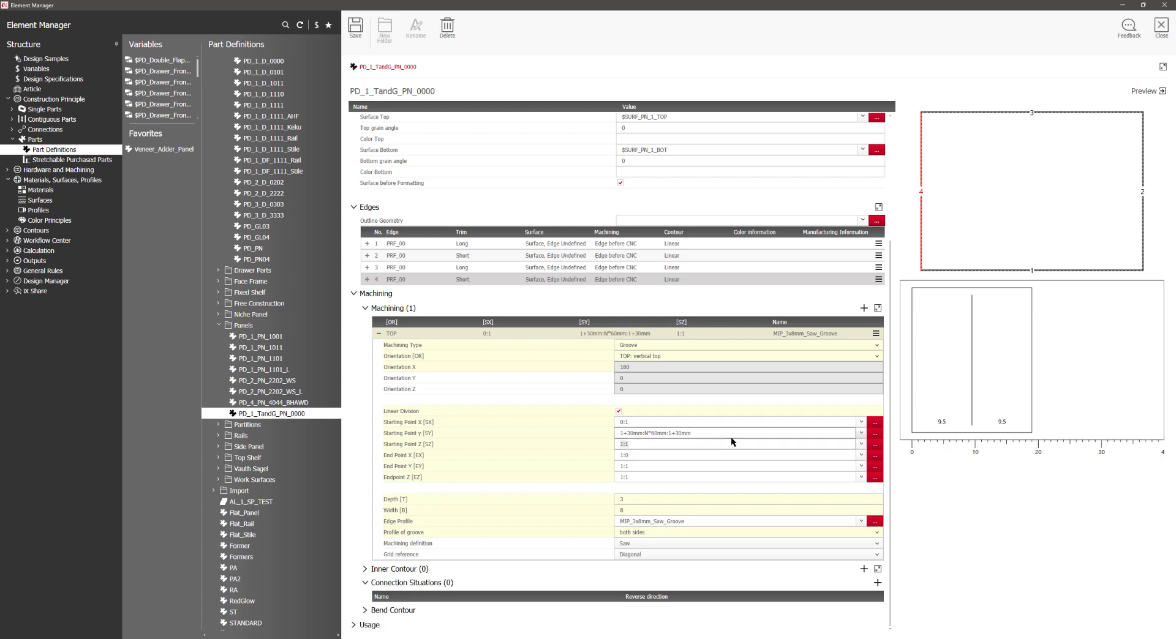
left_click_drag(971, 429, 1057, 436)
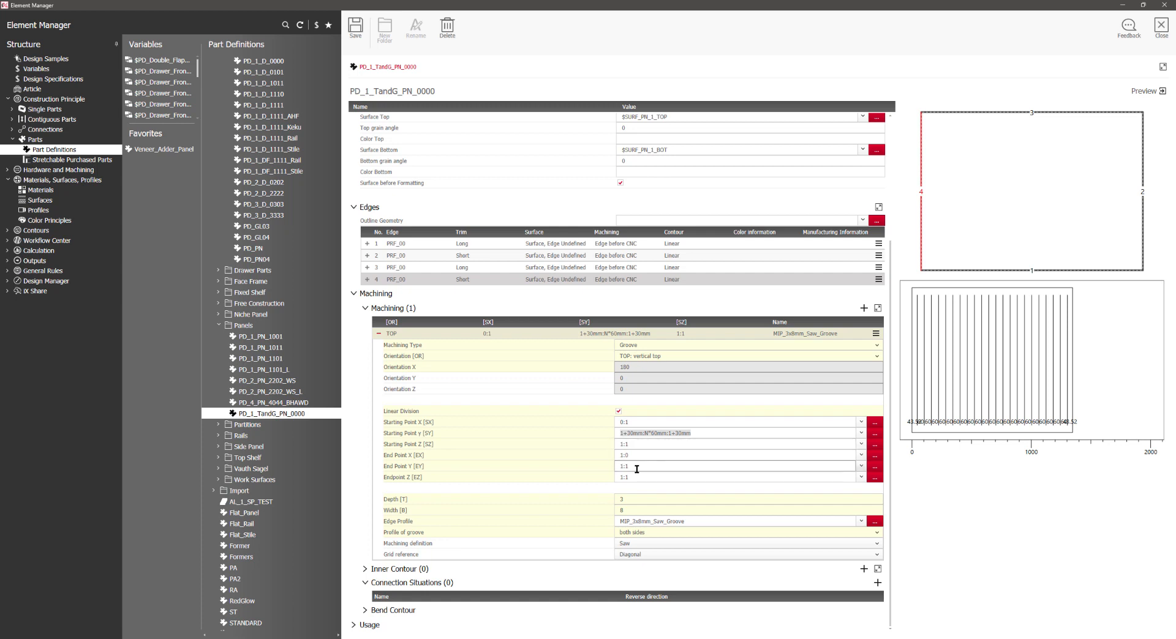
left_click(660, 466)
key("ctrl+v")
Set the groove's Starting Point Z and Endpoint Z both to 1:0
left_click(650, 445)
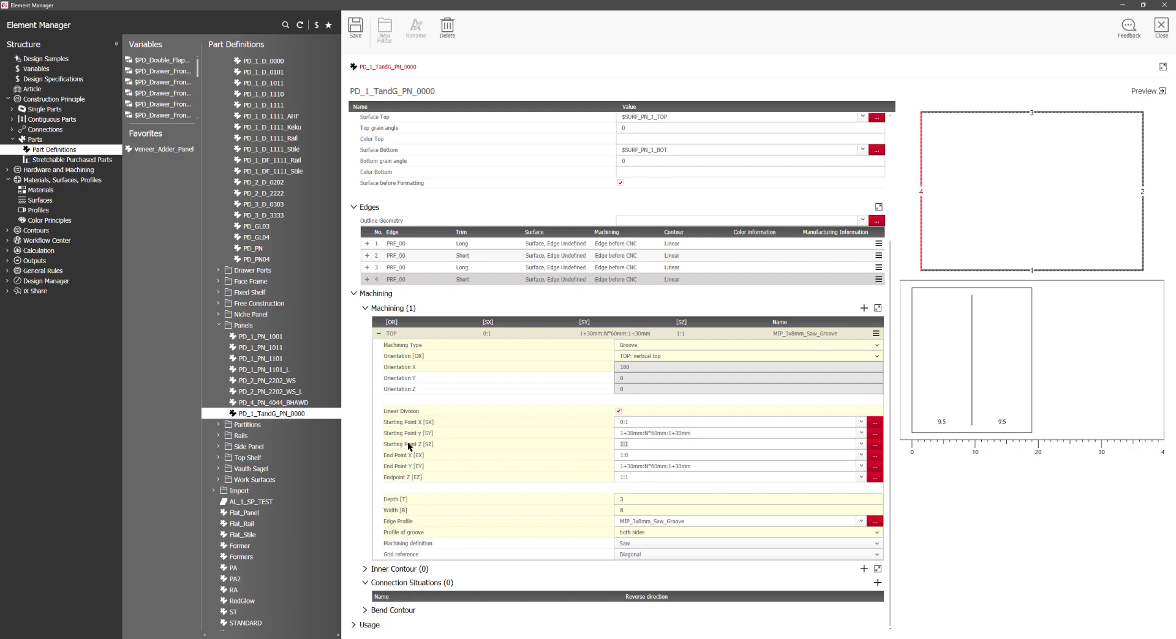
left_click(633, 446)
left_click(623, 445)
left_click(632, 447)
left_click(637, 476)
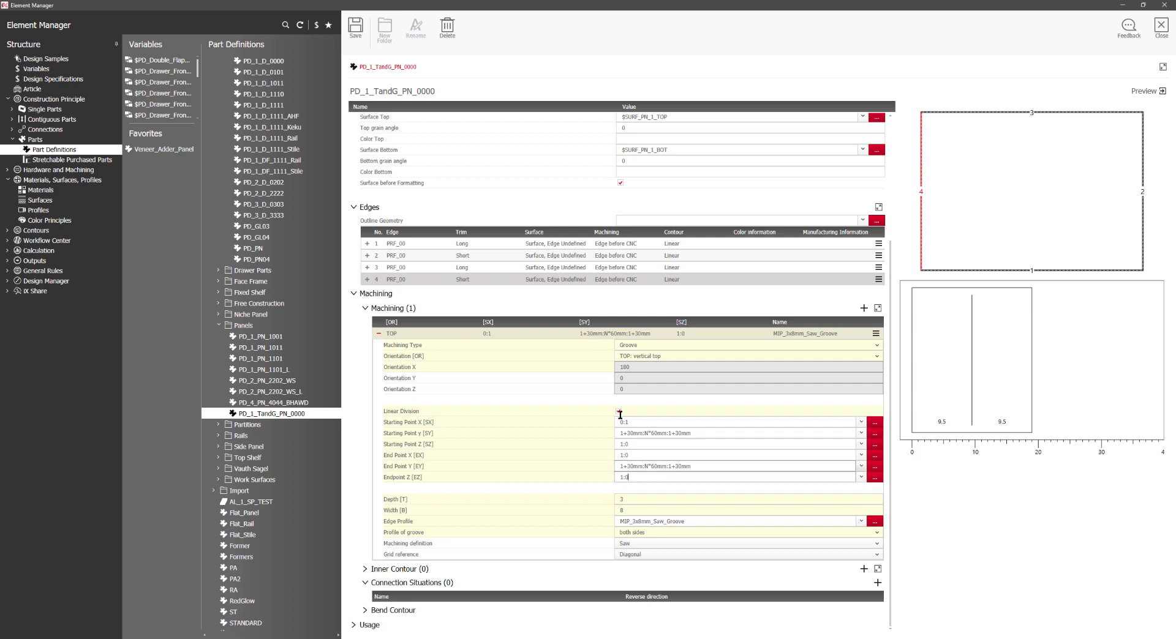
type("0")
key("Return")
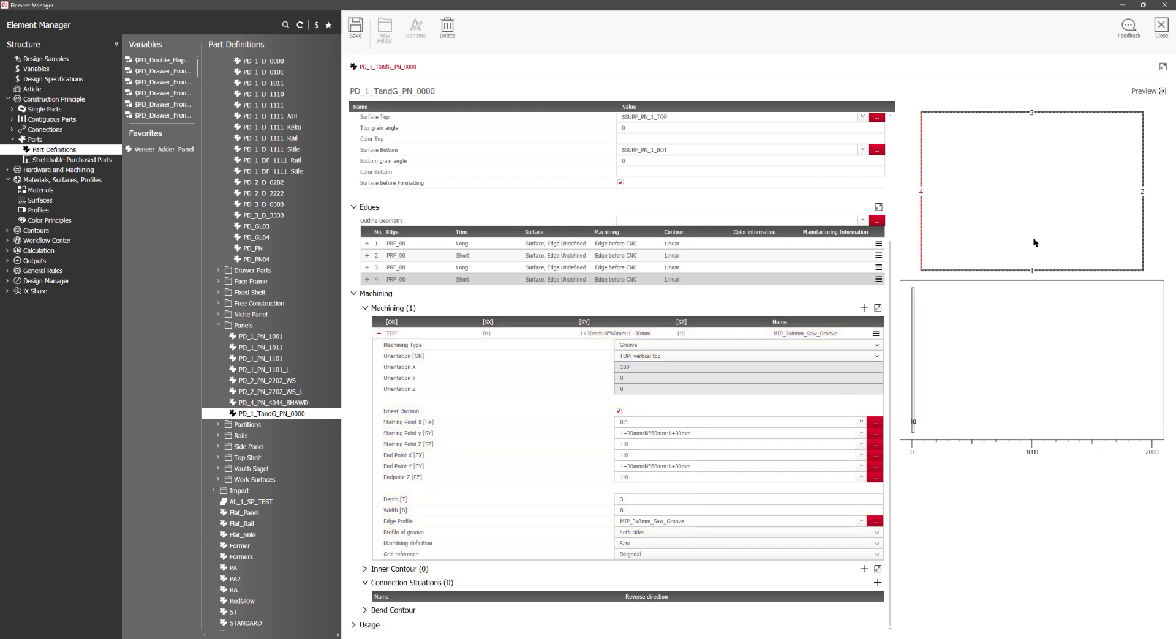
Leave Element Manager and place a new 500 x 500 x 500 Article Designer article in the drawing
left_click(1161, 26)
middle_click_drag(597, 292, 629, 293)
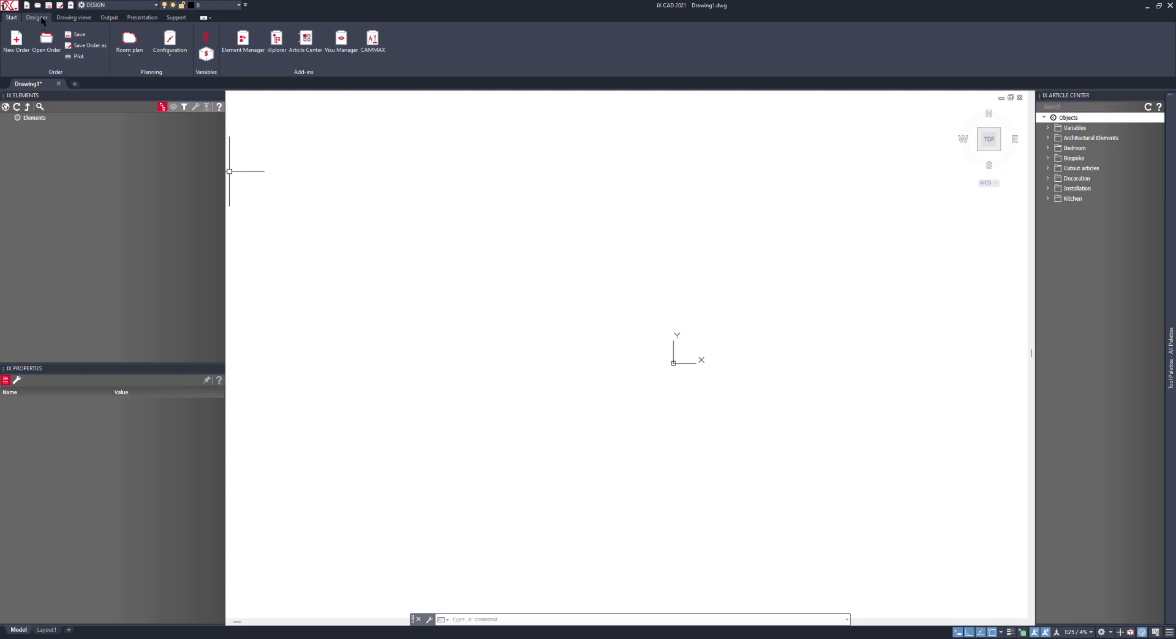
left_click(36, 18)
left_click(35, 30)
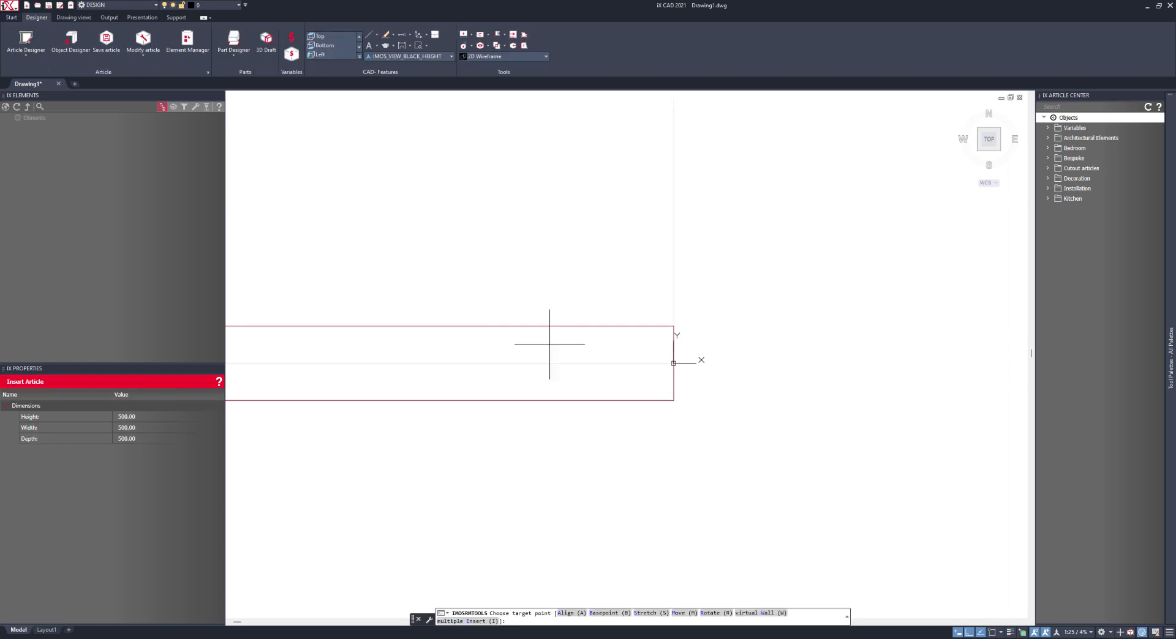
left_click(733, 428)
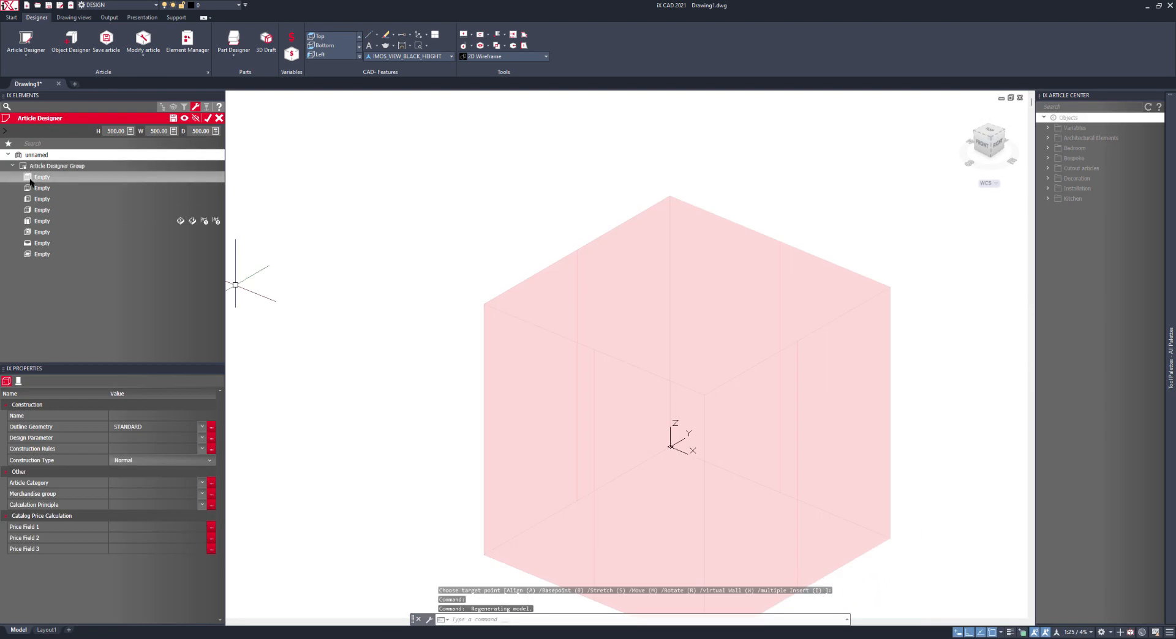
Open the construction principle selection for the article's left side panel and choose CP_1_PN_1001 from the Panels folder
double_click(32, 202)
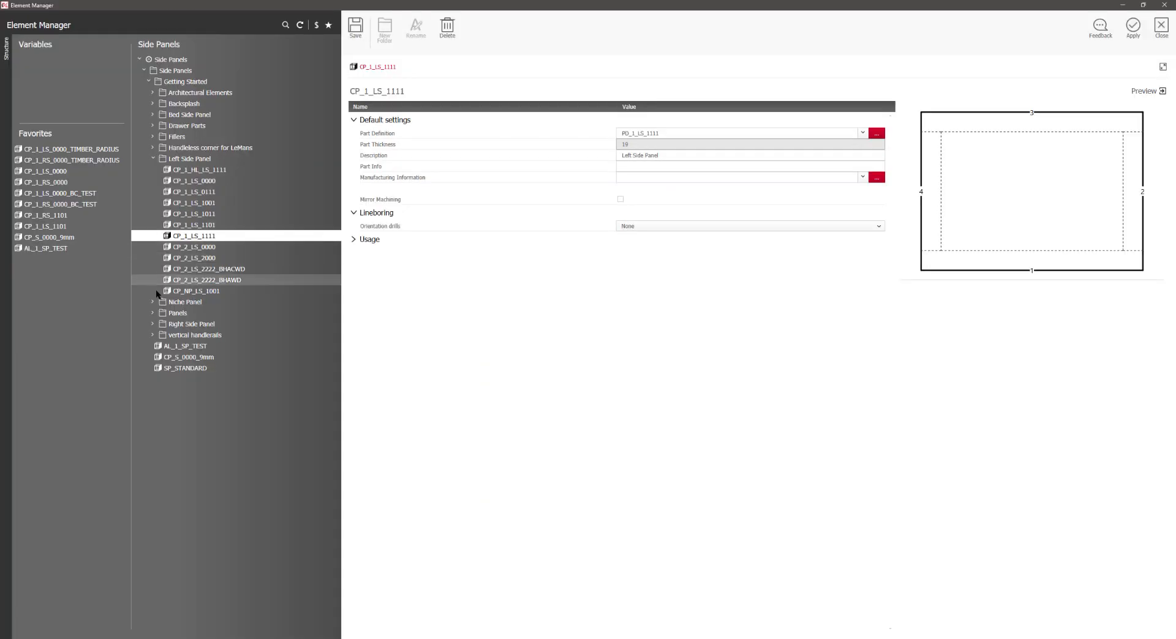
left_click(153, 315)
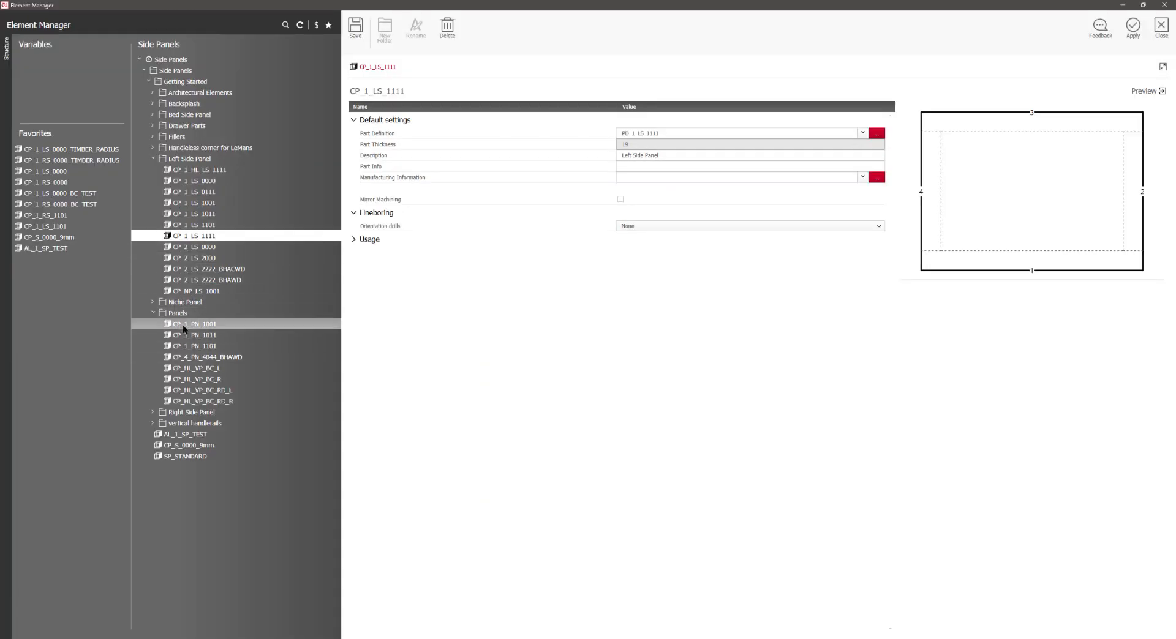
left_click(184, 328)
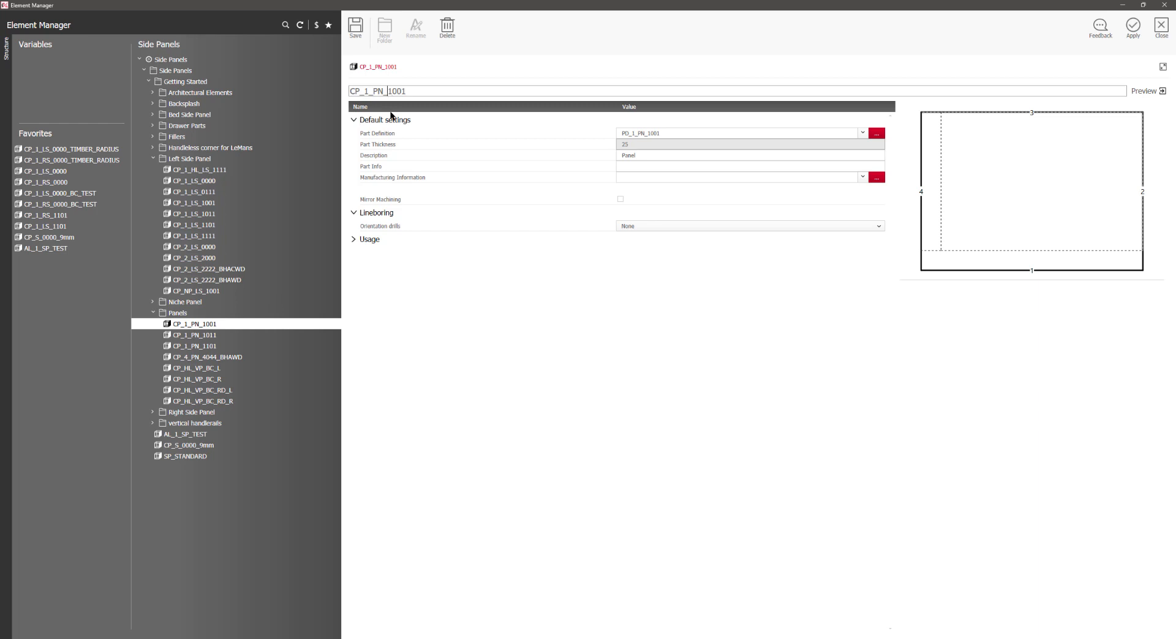
Change the name of the copied panel construction principle to CP_1_PN_TandG_0000
type("Tan")
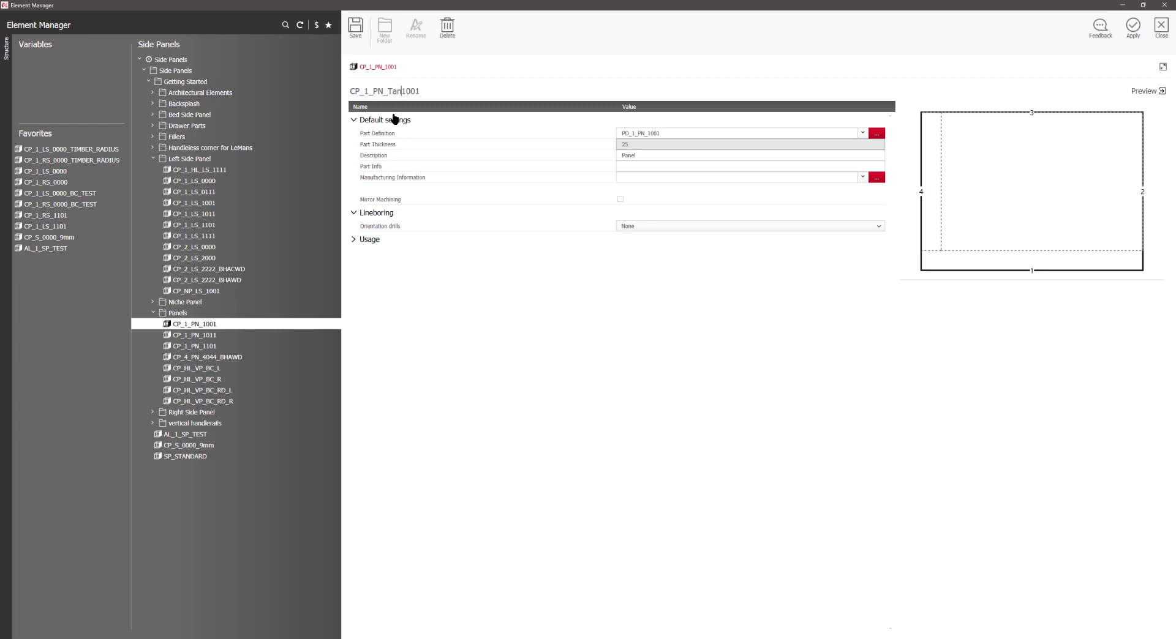
type("dG_")
left_click(444, 92)
key("BackSpace")
key("BackSpace")
key("BackSpace")
key("BackSpace")
type("0000")
mouse_move(435, 91)
left_mouse_down()
mouse_move(390, 91)
mouse_move(417, 91)
left_mouse_up()
Assign part definition PD_1_TandG_PN_0000 to the construction principle, save it and apply it to the side panel
left_click(710, 134)
left_click(876, 133)
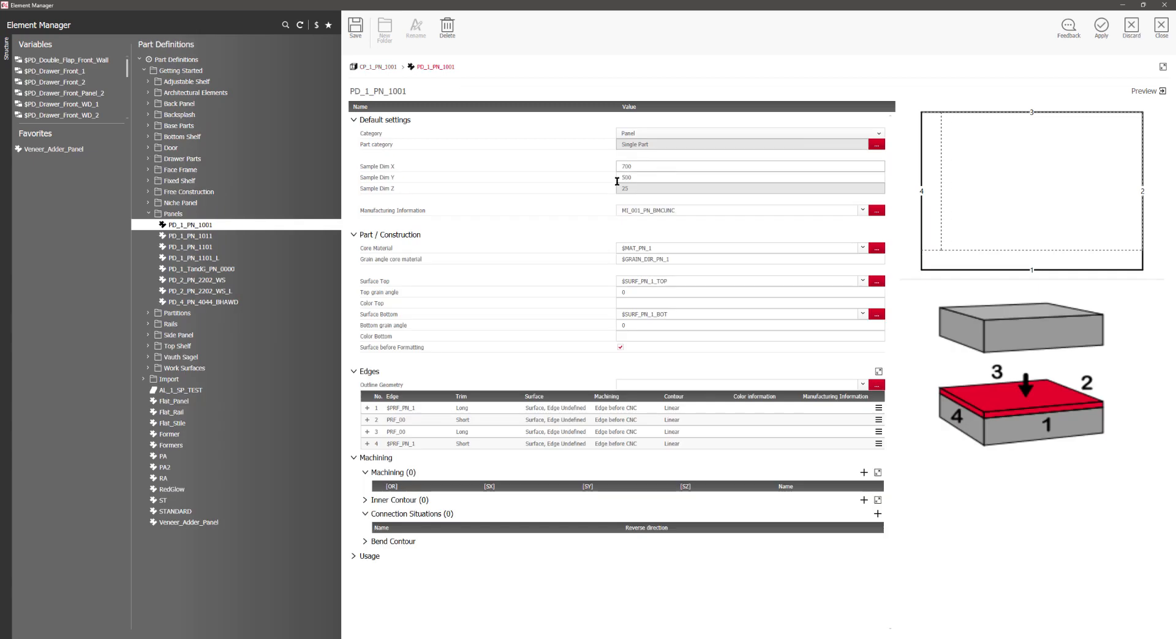
left_click(216, 269)
left_click(360, 34)
left_click(360, 35)
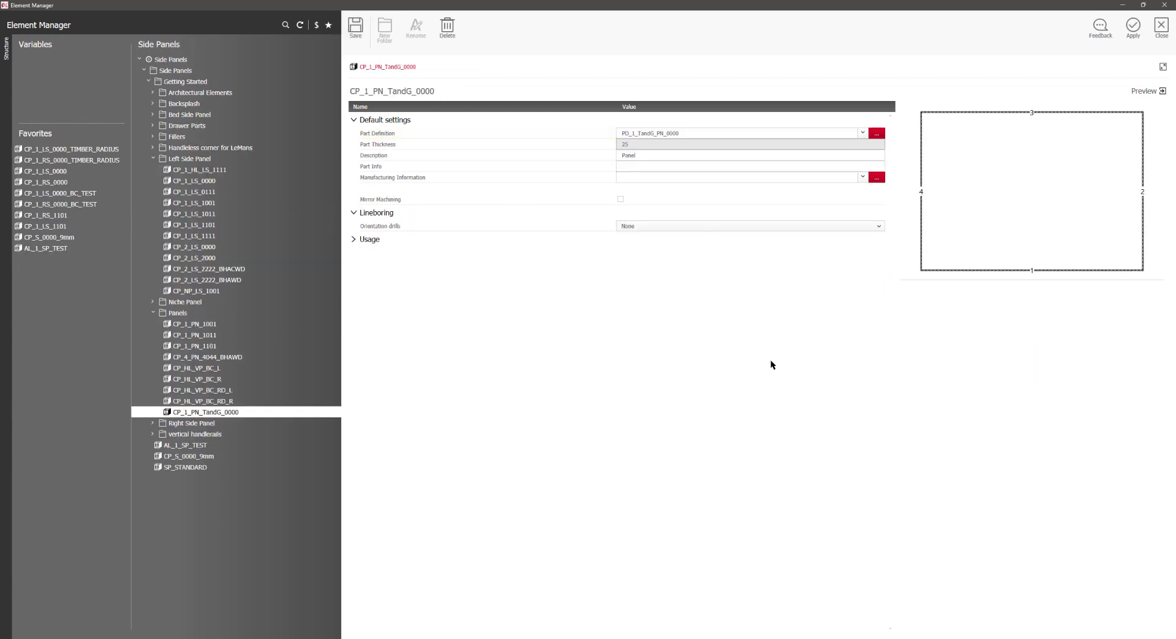
left_click(1123, 27)
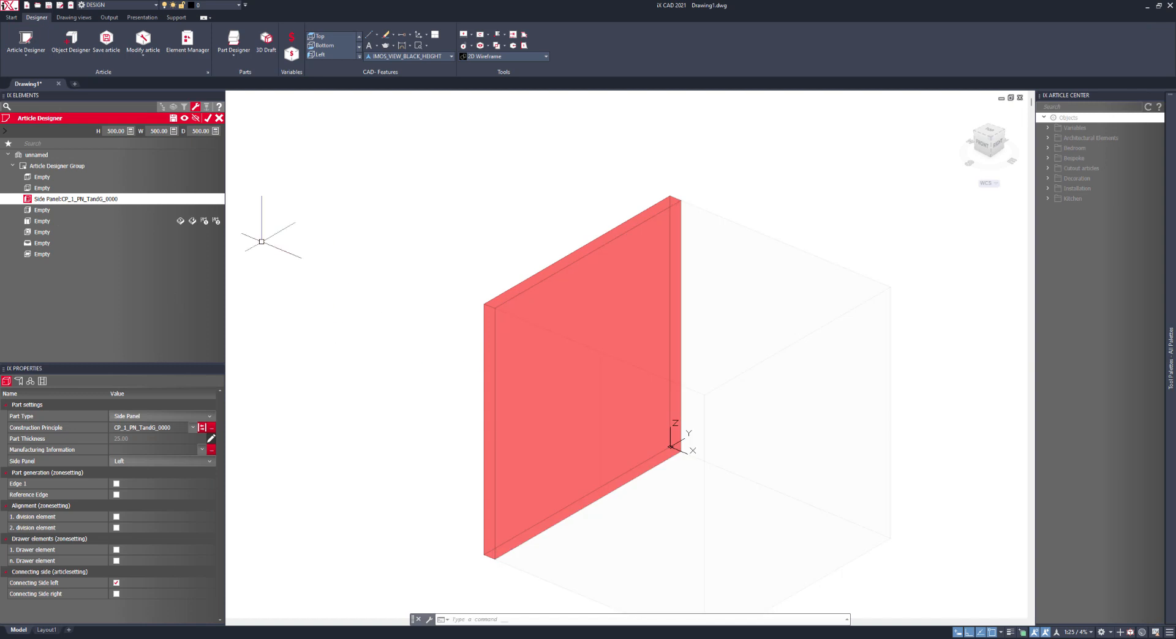
Finish the article design and generate the panel's groove machinings in the drawing
left_click(208, 118)
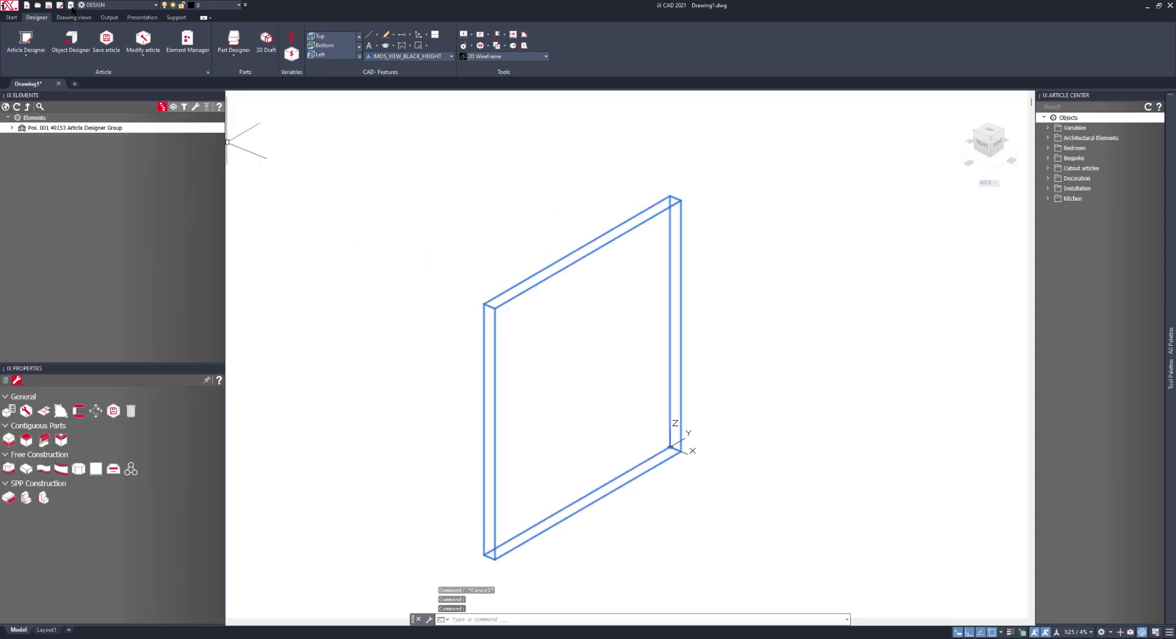
left_click(70, 6)
left_click(538, 189)
left_click(1034, 328)
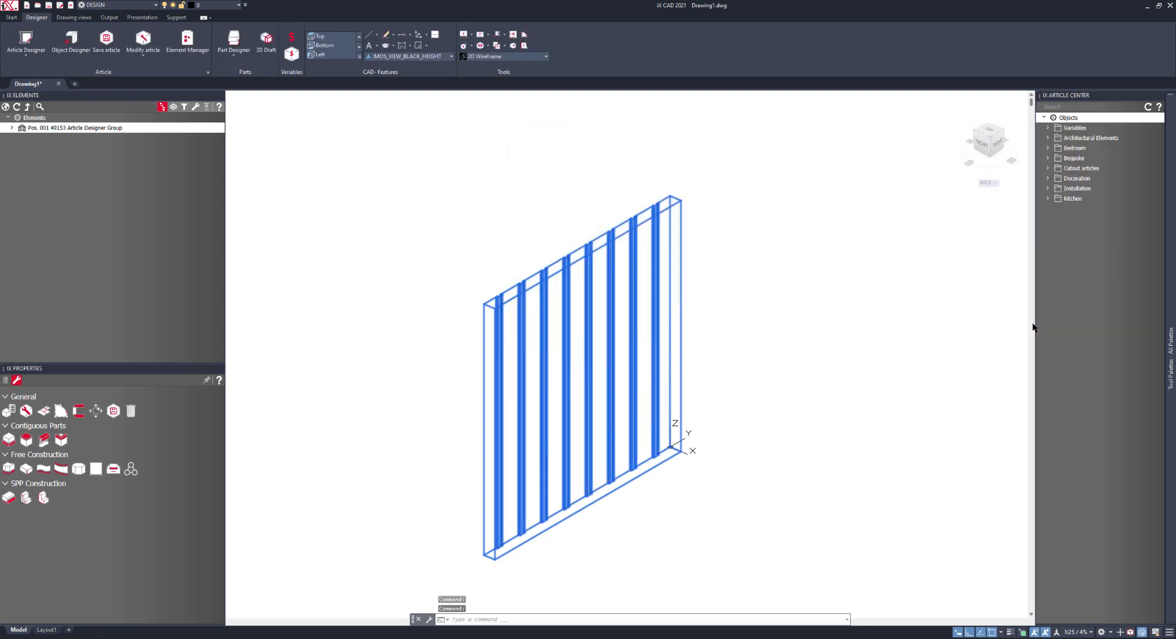
Inspect a groove's cross-section from above and measure the overall distance between its outer edges
middle_click_drag(511, 317, 704, 312, "shift")
scroll(602, 242, "up", 8)
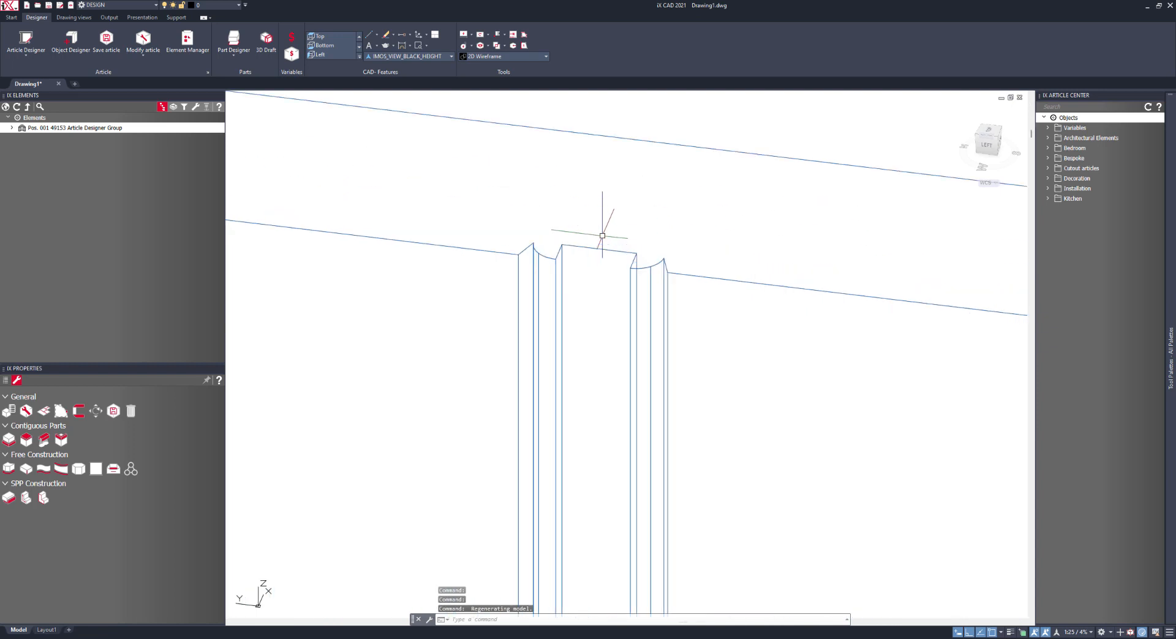
scroll(644, 265, "up", 4)
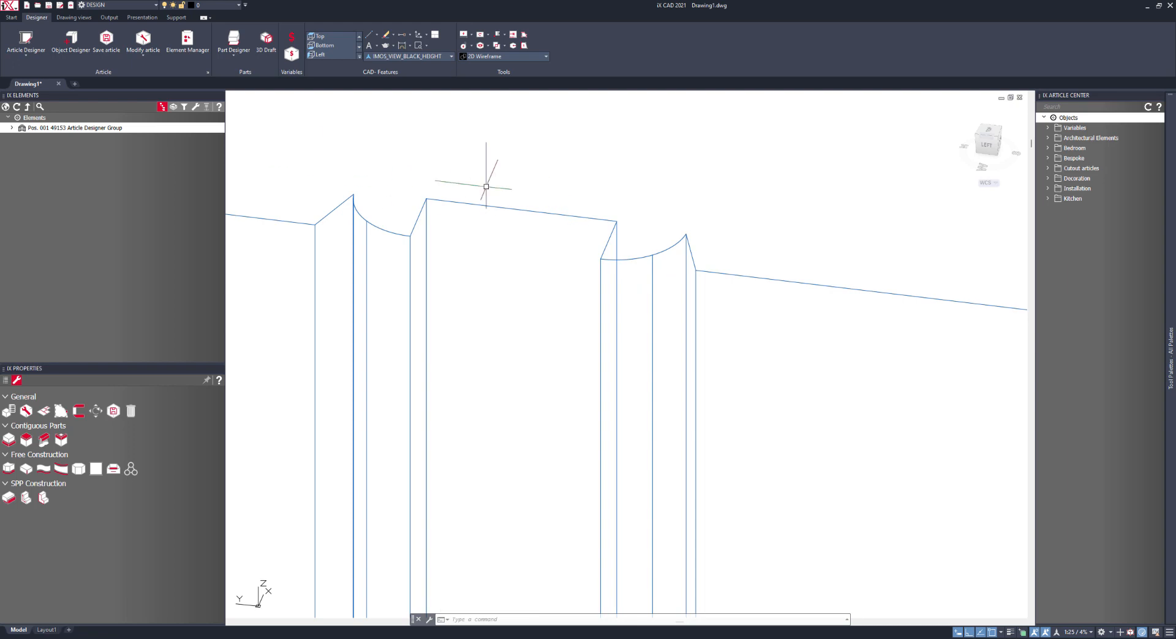
left_click(980, 136)
scroll(809, 363, "up", 5)
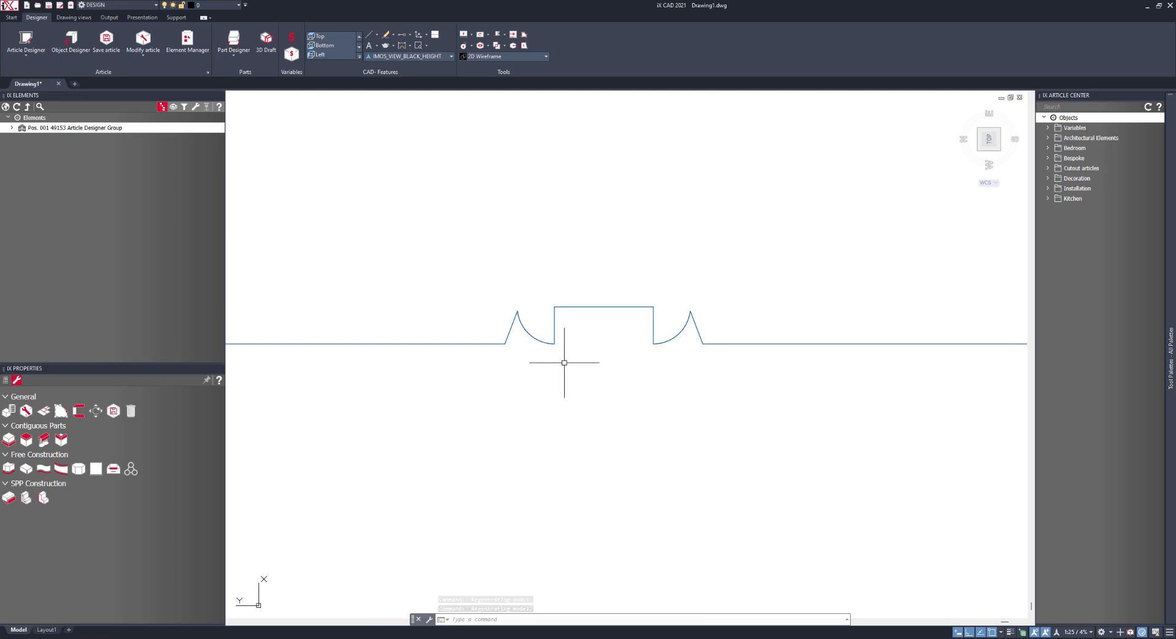
type("D")
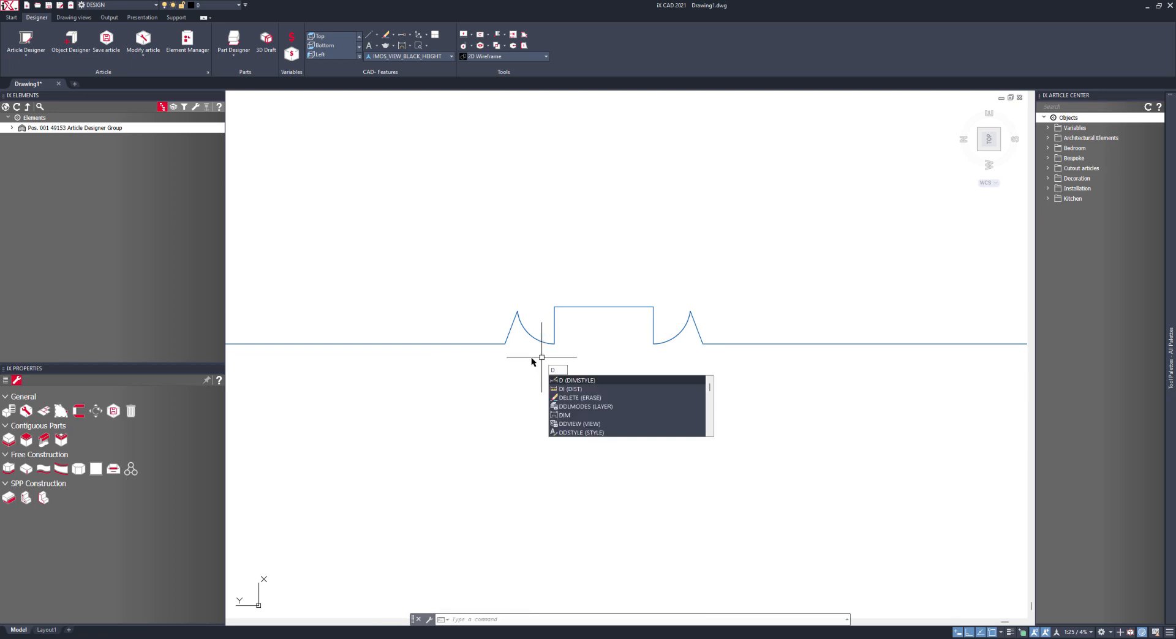
left_click(561, 389)
left_click(506, 344)
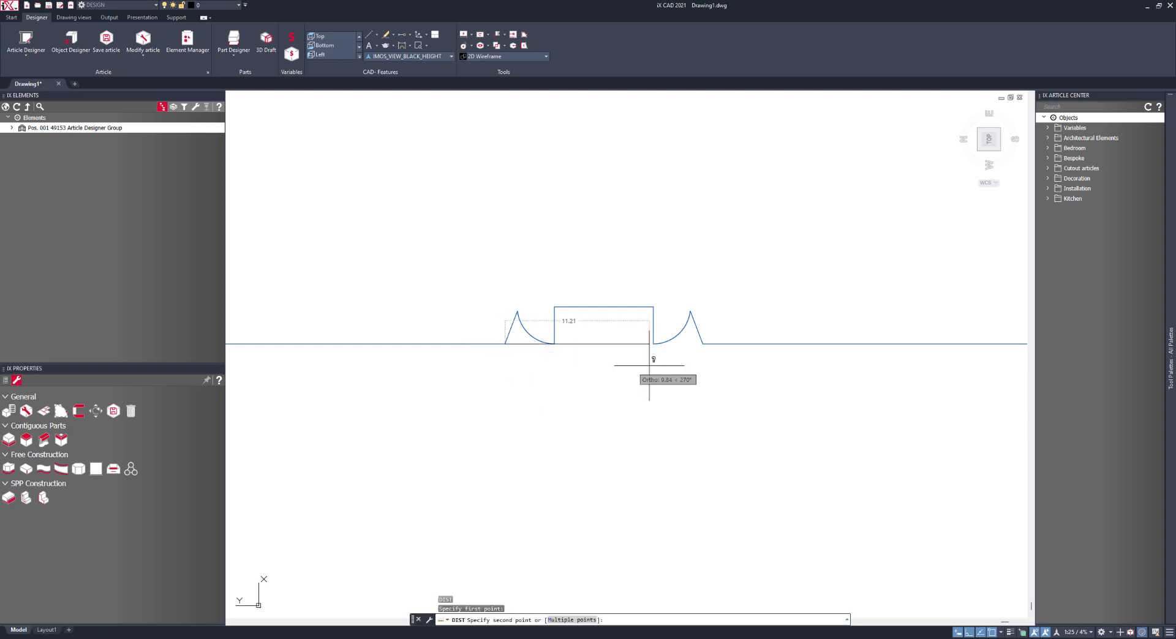
left_click(703, 344)
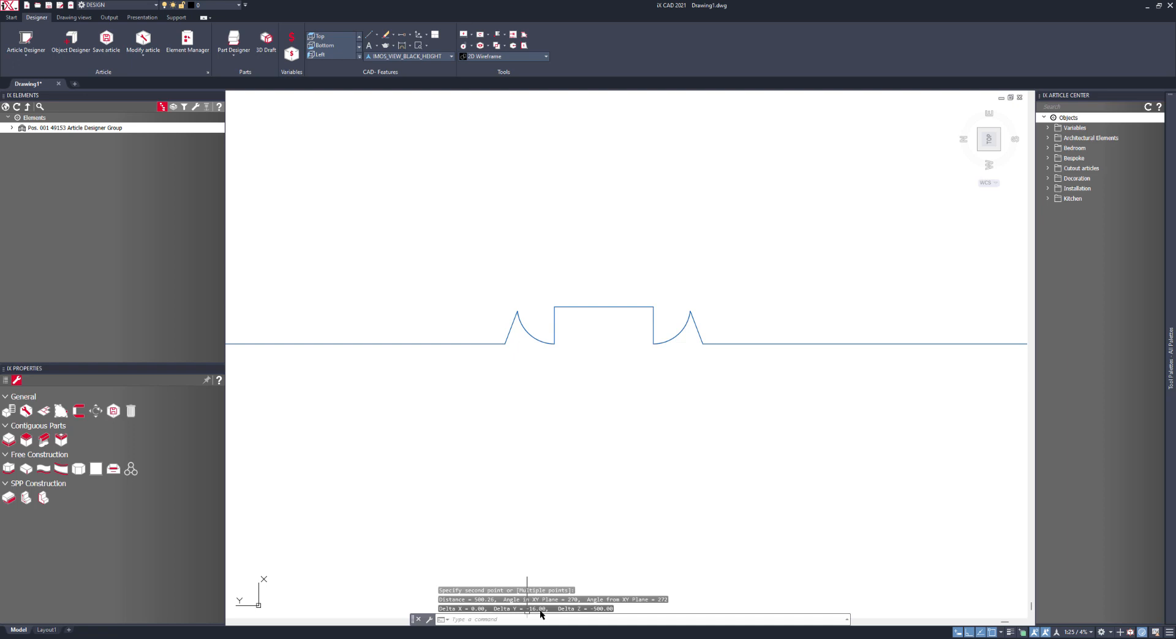
Measure the width of the rectangular central section between the two groove profiles
key("Return")
left_click(554, 344)
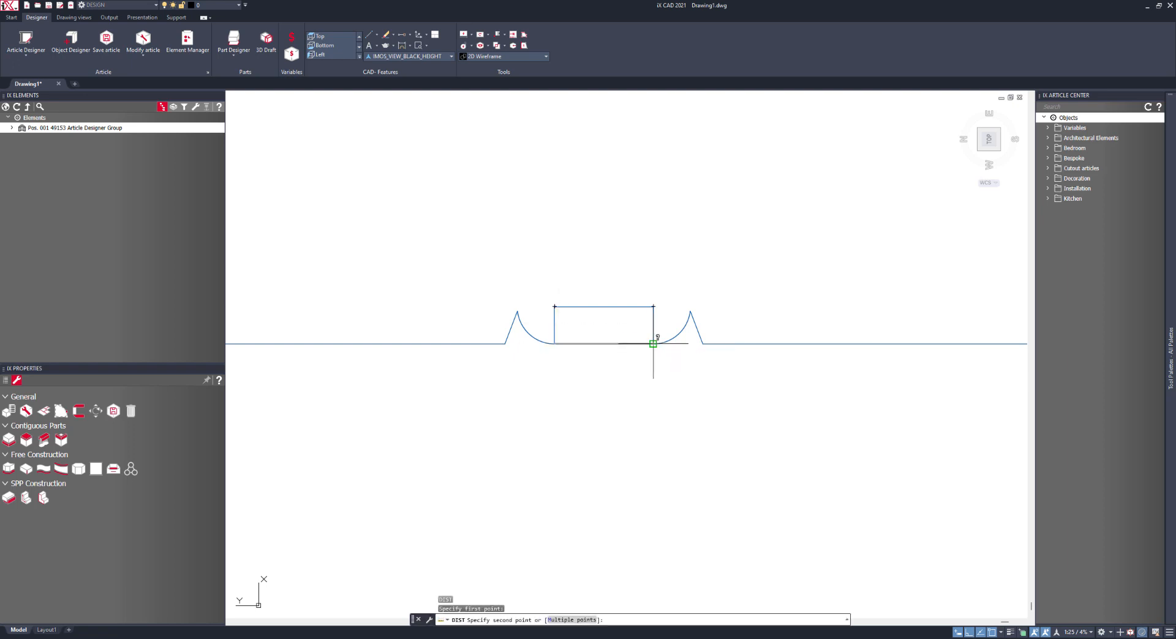
left_click(653, 344)
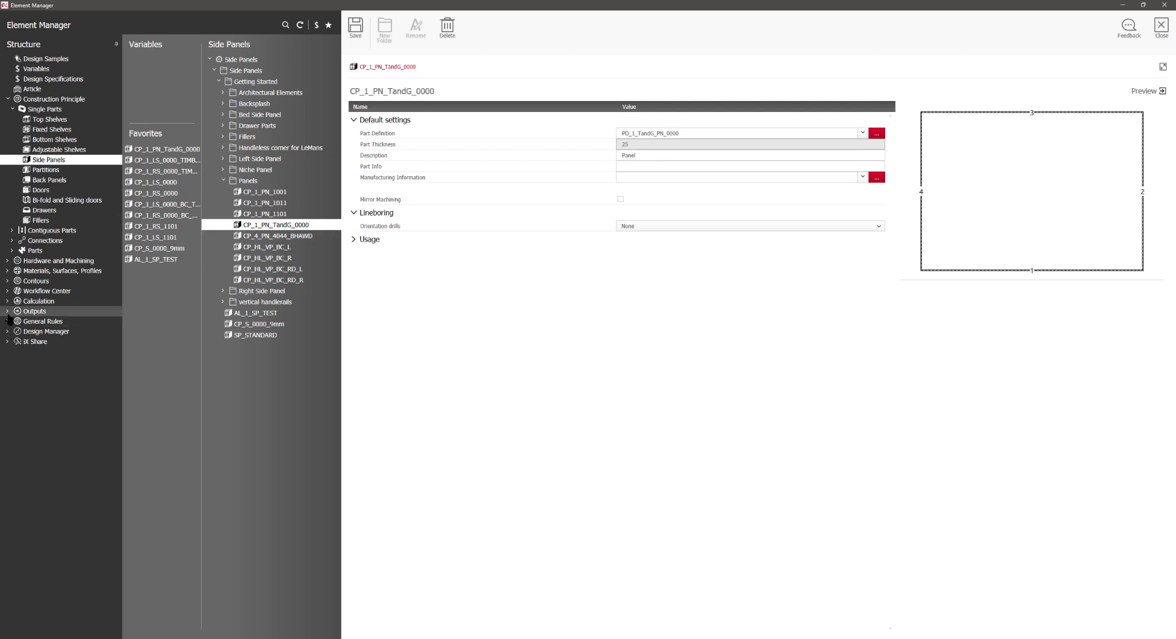
Open part definition PD_1_TandG_PN_0000, set its groove width to 0 and apply the change
left_click(875, 133)
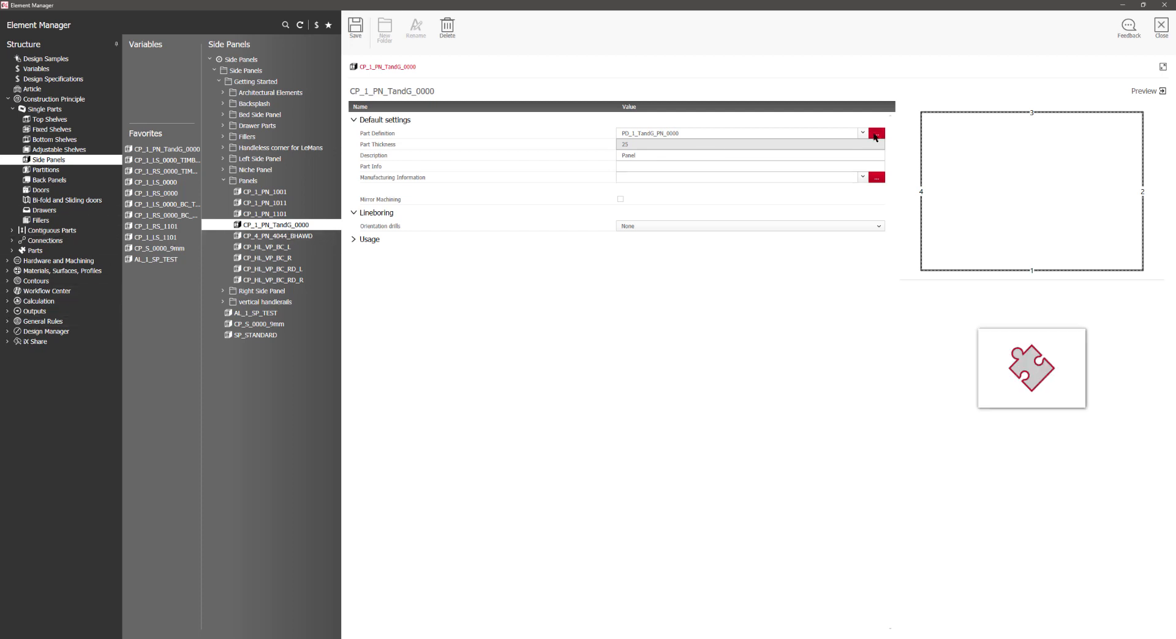
left_click(379, 498)
scroll(569, 554, "down", 3)
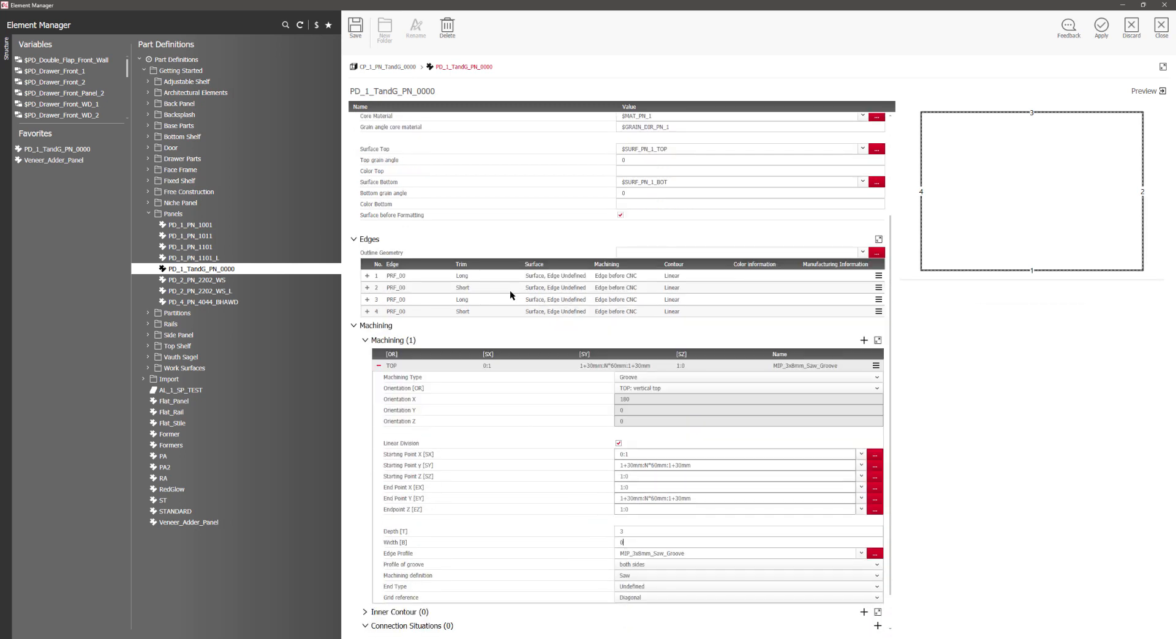
left_click(1109, 27)
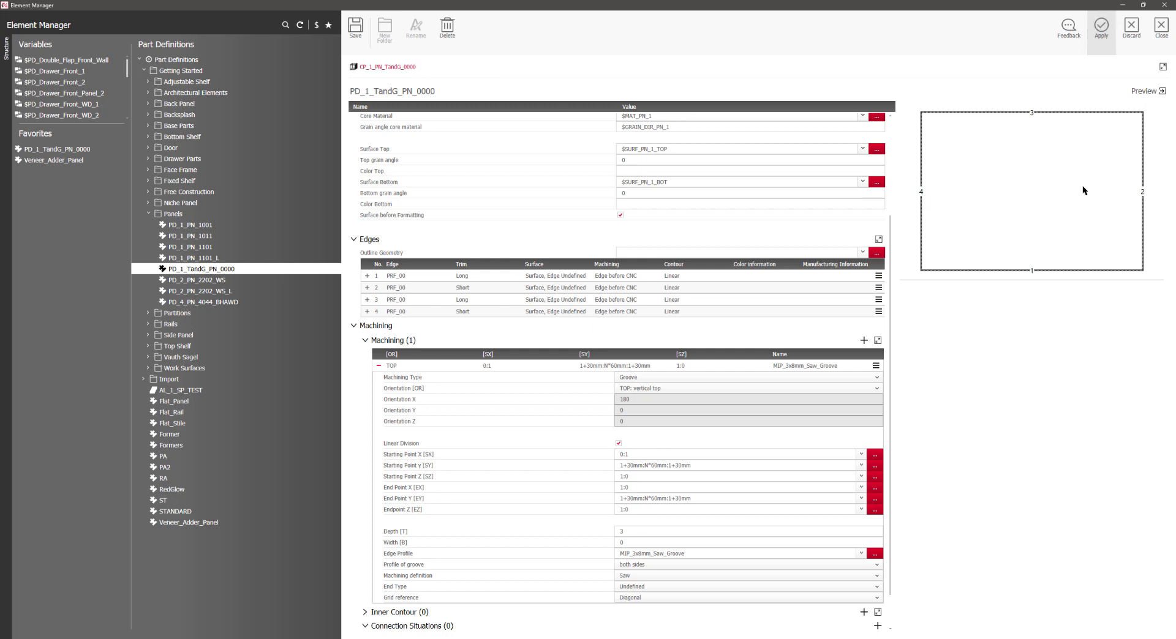
Close the Element Manager and refresh the panel article so the changed grooves are regenerated in the drawing
left_click(1161, 26)
right_click(586, 405)
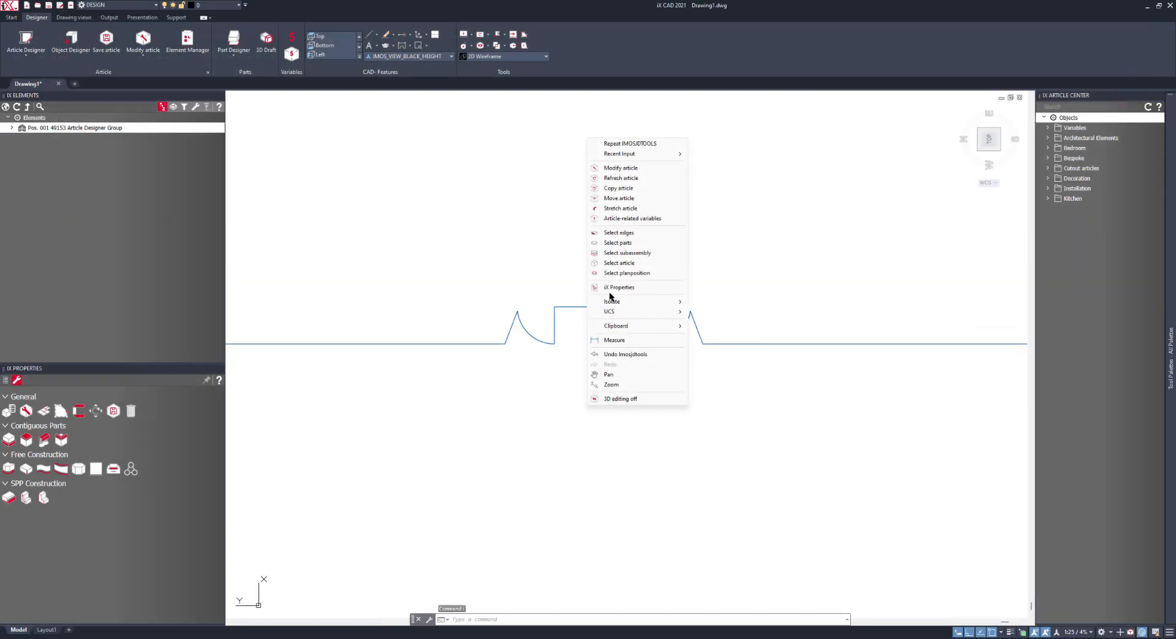
left_click(614, 180)
left_click(651, 401)
left_click(588, 268)
right_click(588, 268)
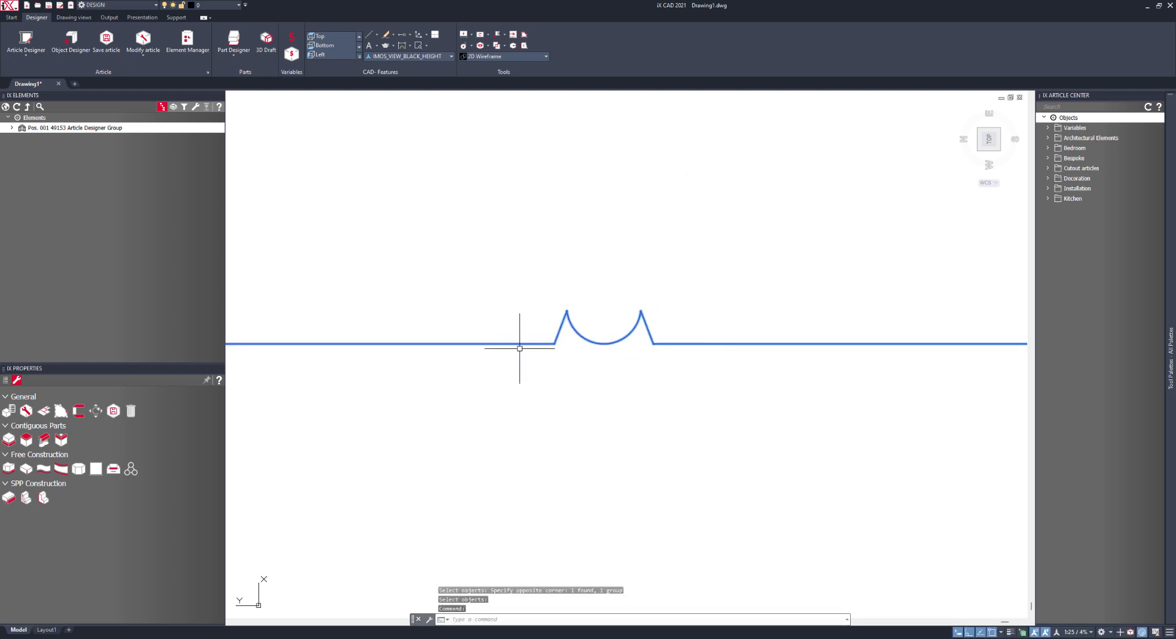
scroll(591, 381, "down", 5)
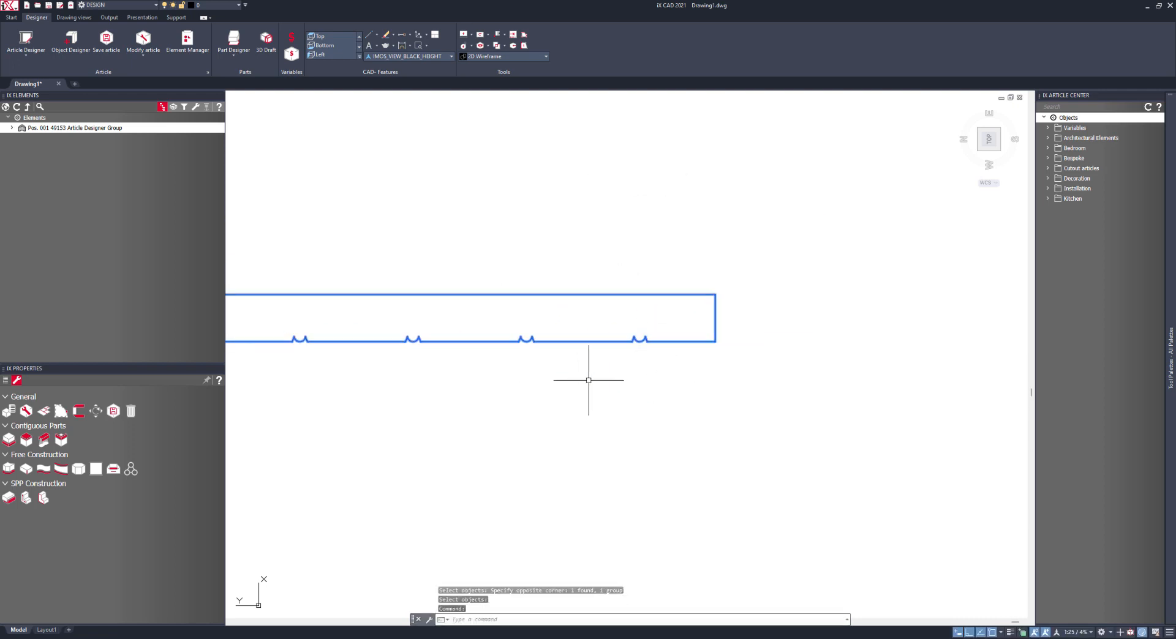
Switch to the Snipping Tool, examine the groove detail and spacing in the reference drawing, and close it
key("alt+Tab")
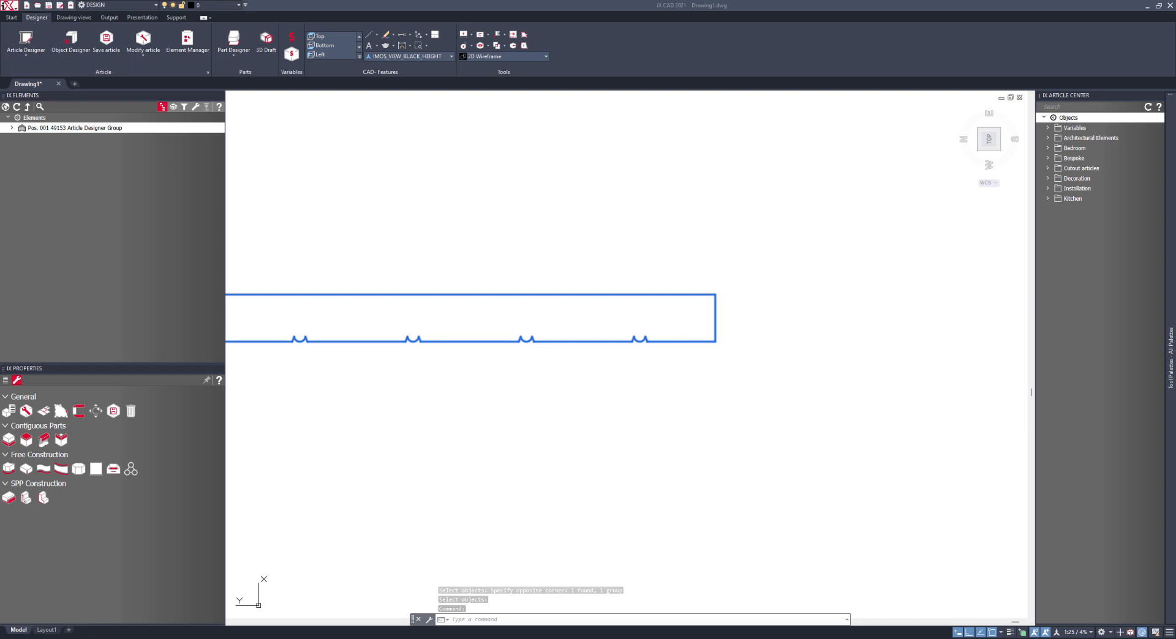
scroll(615, 446, "up", 6, "ctrl")
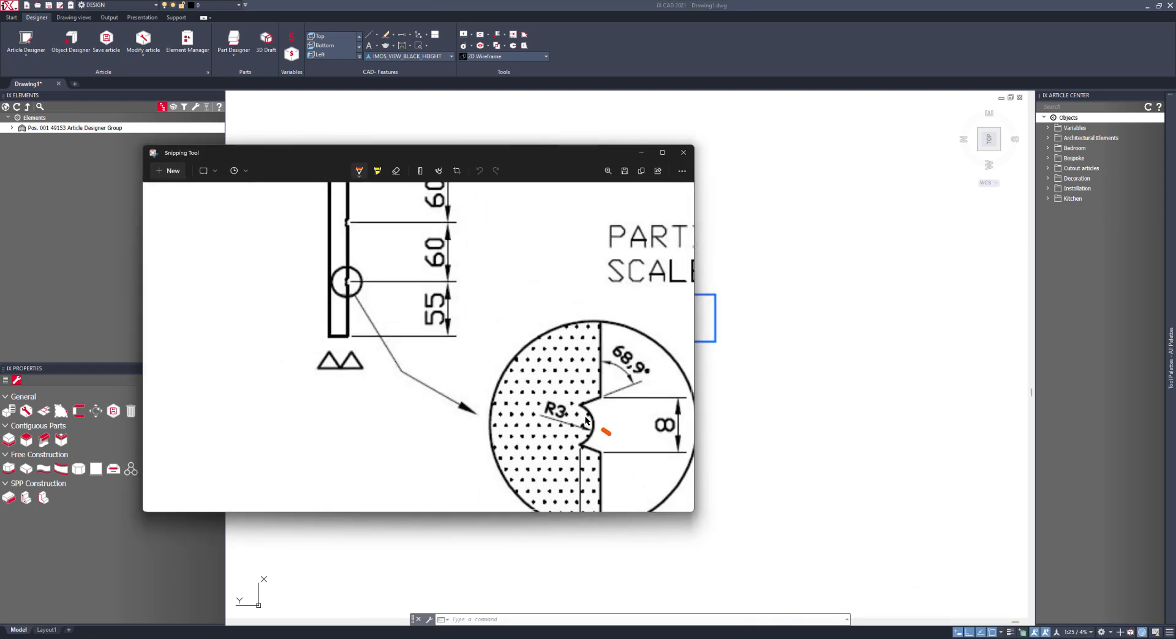
left_click_drag(589, 451, 588, 428)
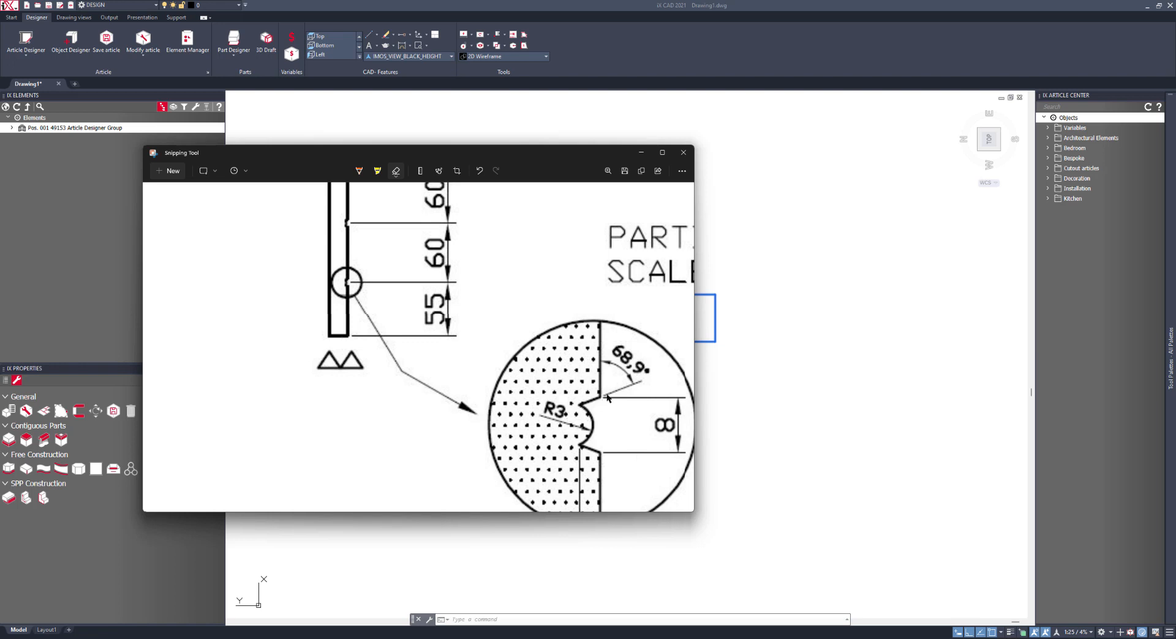
left_click(681, 156)
Measure from the centre of the last groove to the panel edge farthest from the origin
scroll(607, 326, "up", 4)
scroll(614, 331, "down", 8)
middle_click_drag(717, 365, 716, 330)
left_click(999, 149)
middle_click_drag(707, 373, 788, 356, "shift")
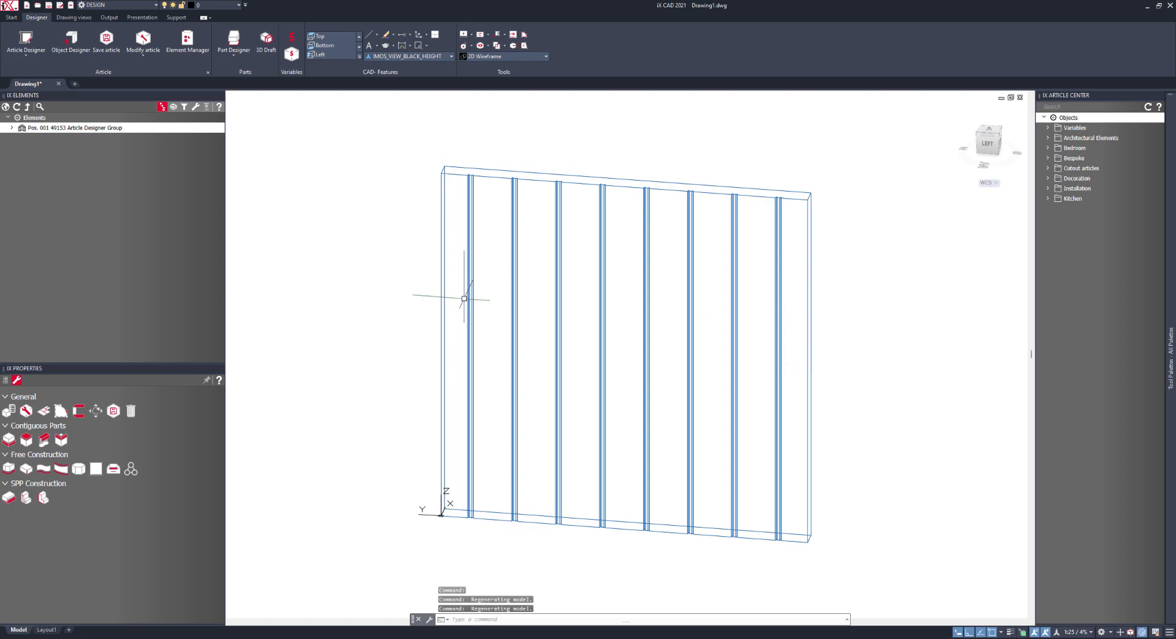
scroll(804, 555, "up", 8)
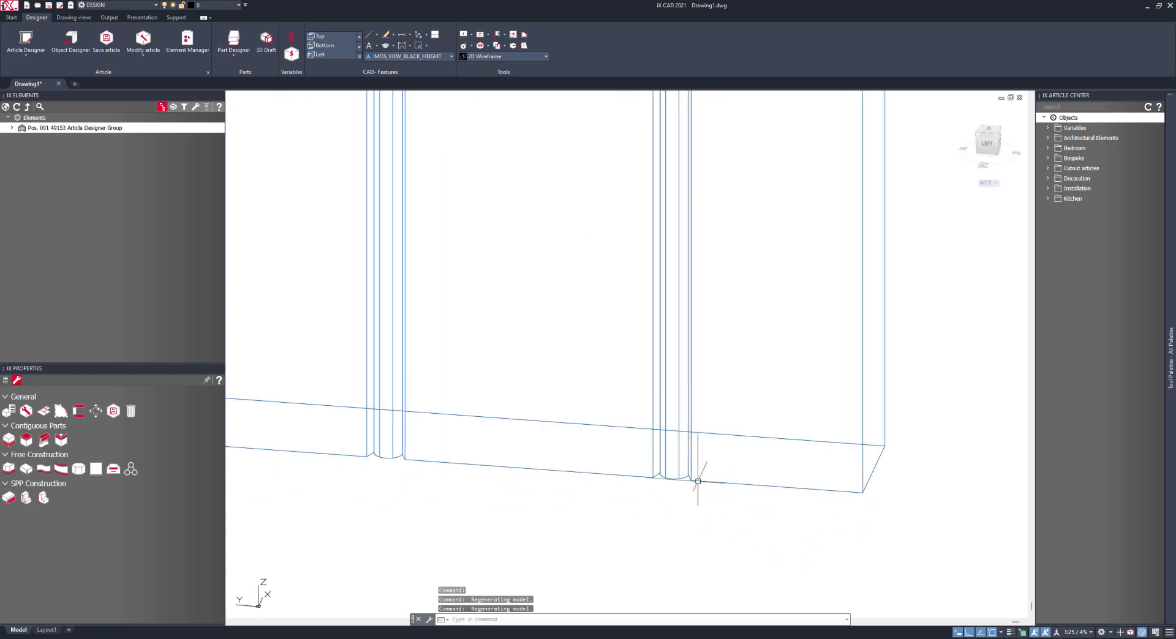
type("dist")
key("Return")
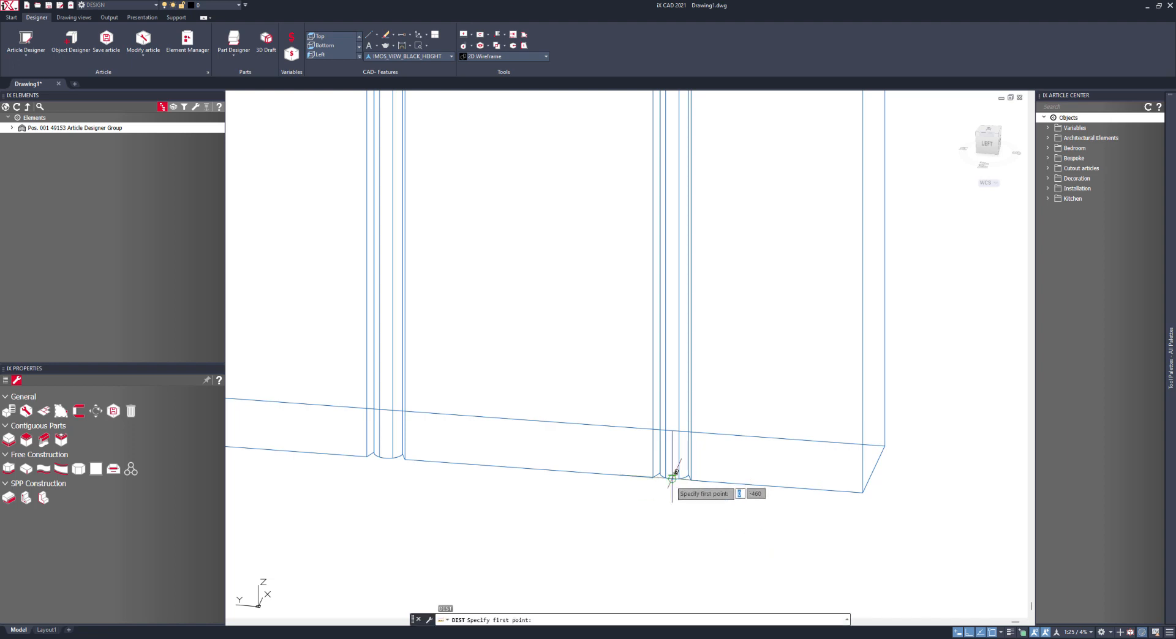
left_click(675, 472)
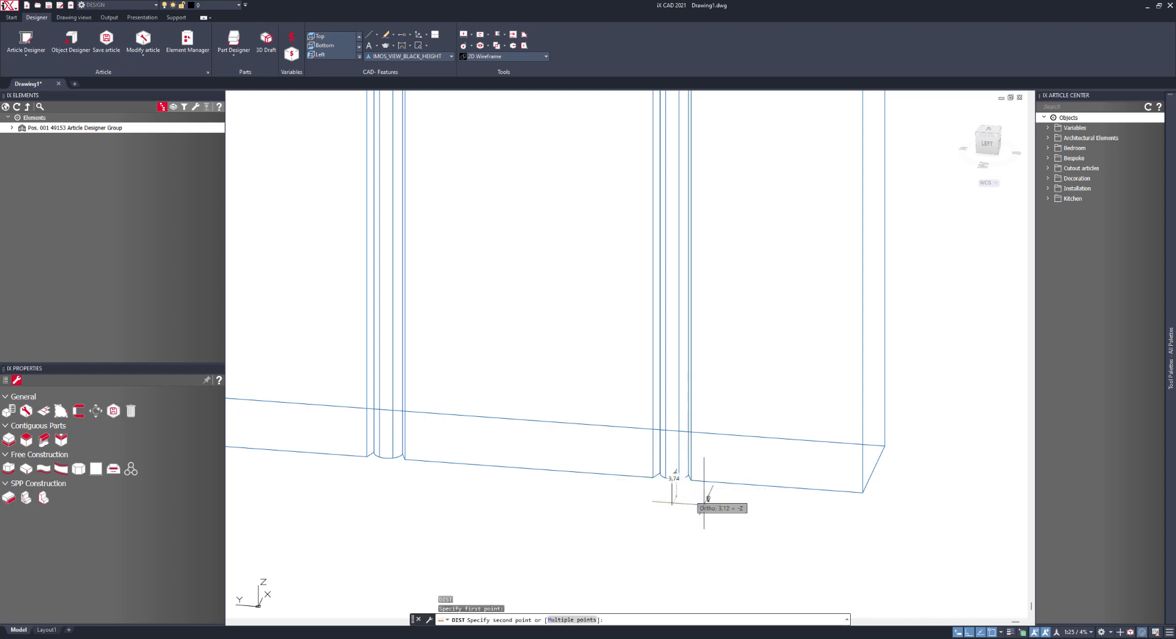
scroll(863, 492, "down", 5)
left_click(862, 506)
scroll(663, 482, "up", 6)
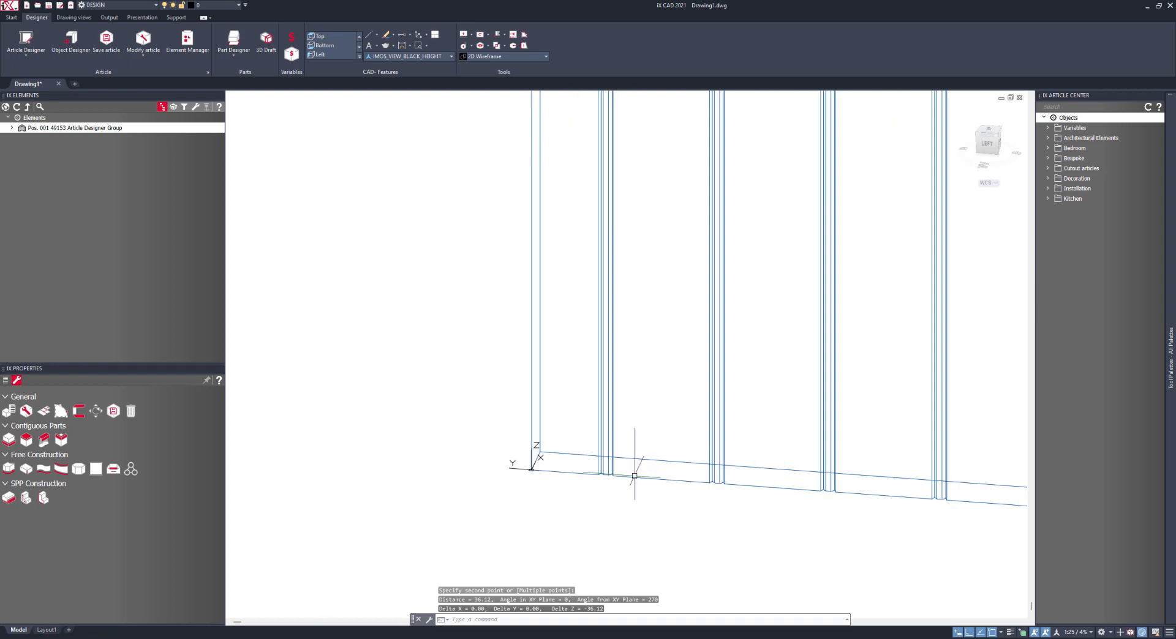
Measure from the centre of the first groove to the panel corner at the origin
key("Return")
left_click(607, 481)
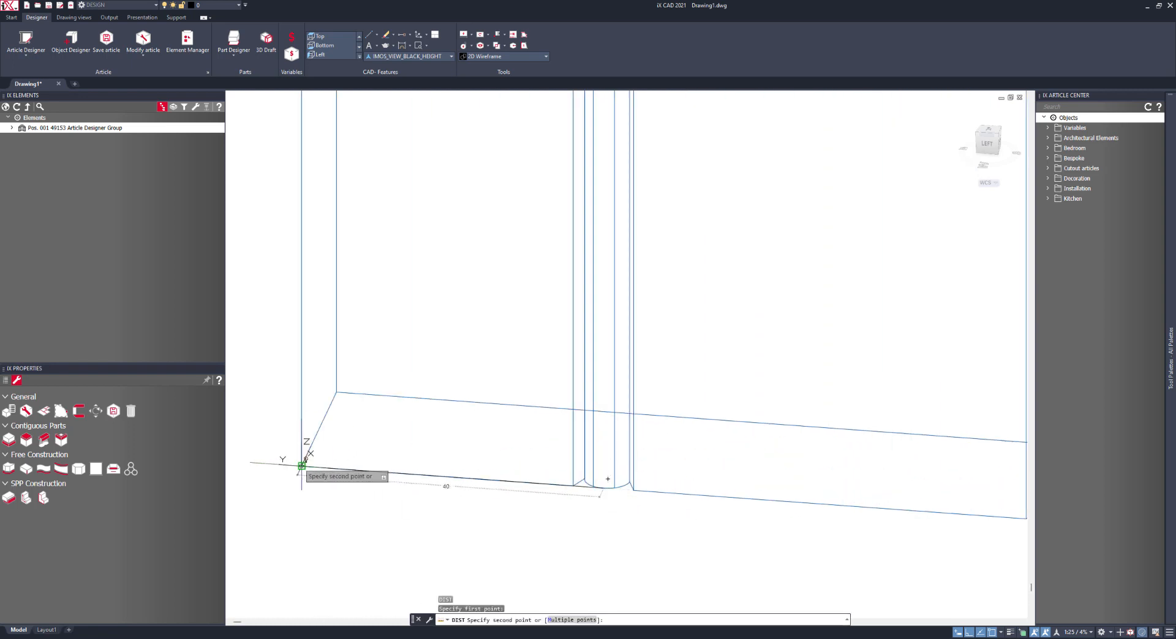
left_click(302, 466)
scroll(302, 467, "down", 6)
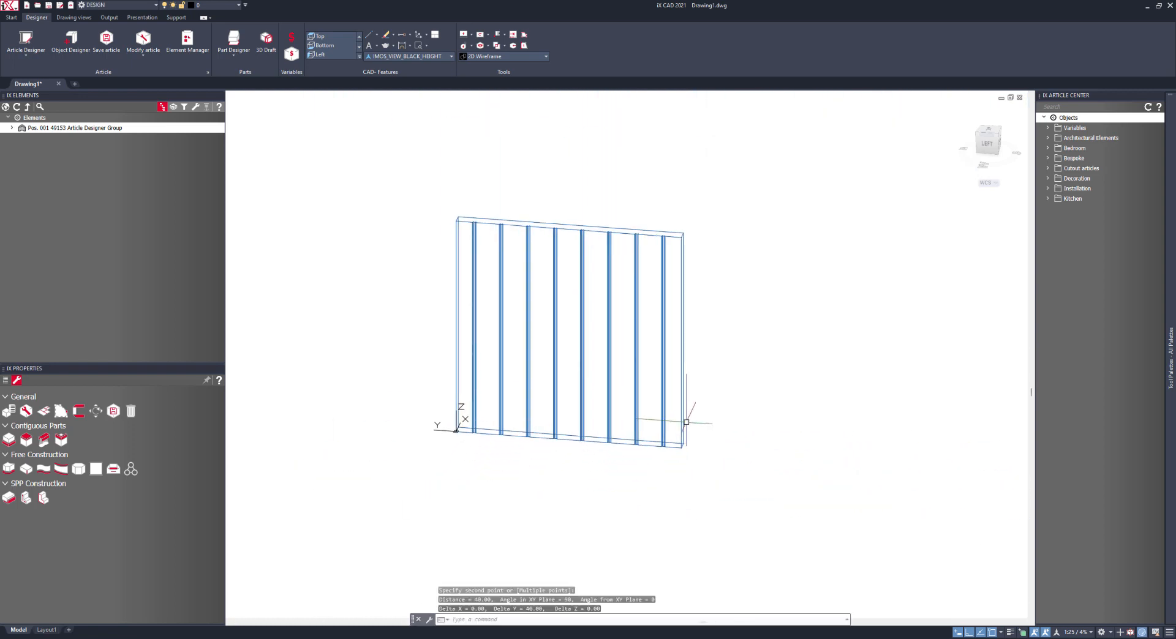
Stretch the article away from the origin along the panel's width to an overall size of 789
right_click(701, 422)
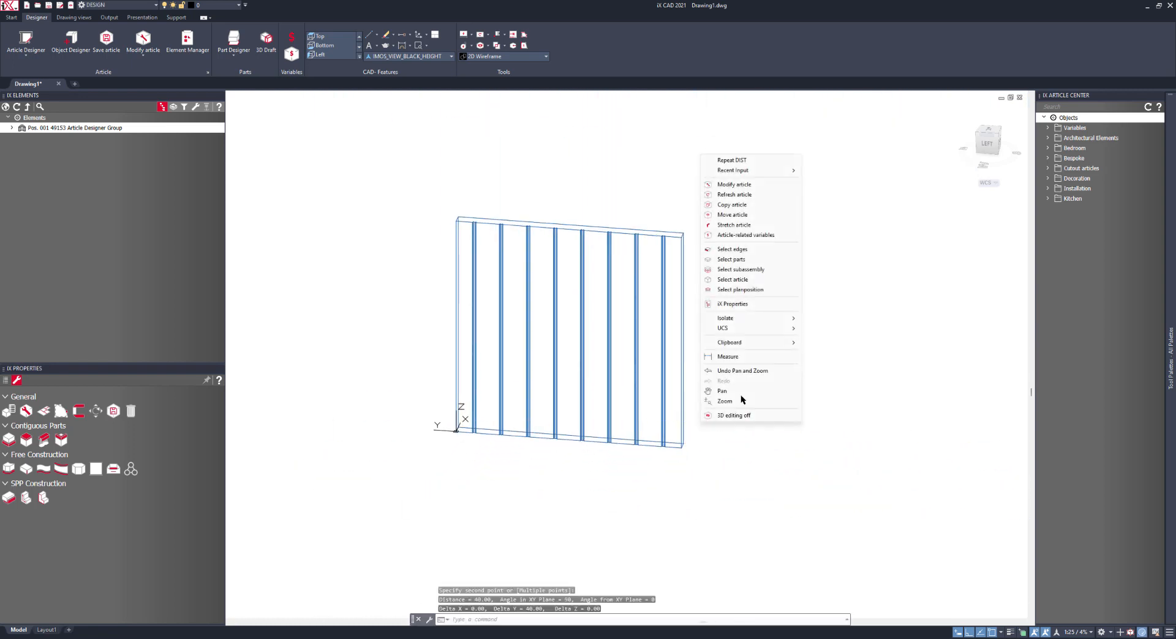
left_click(732, 225)
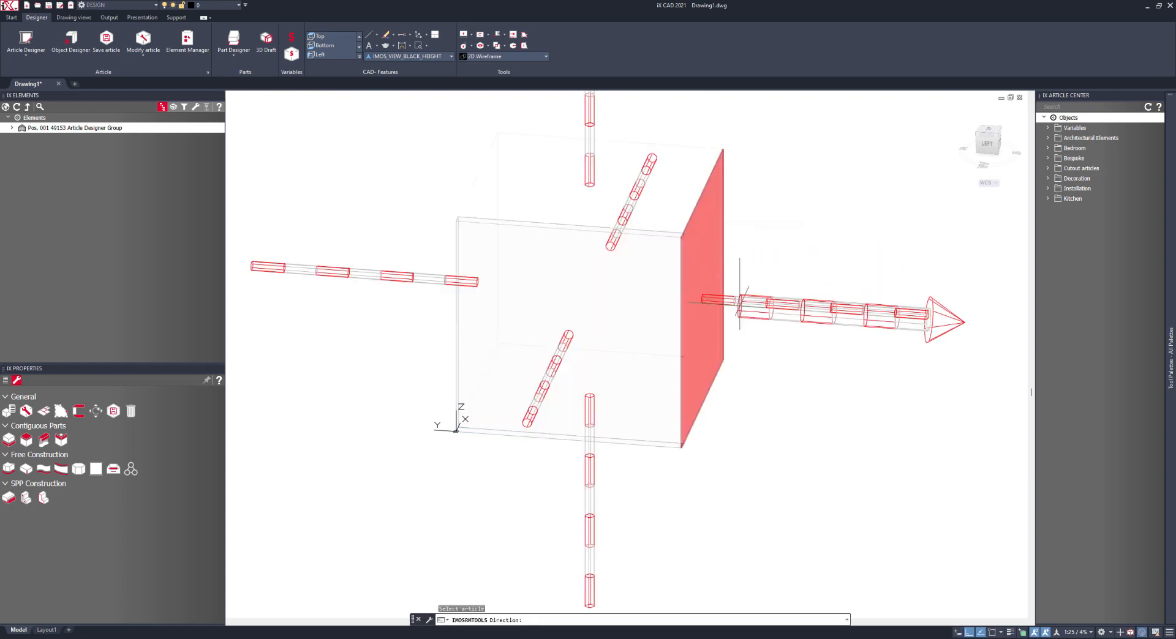
left_click(737, 302)
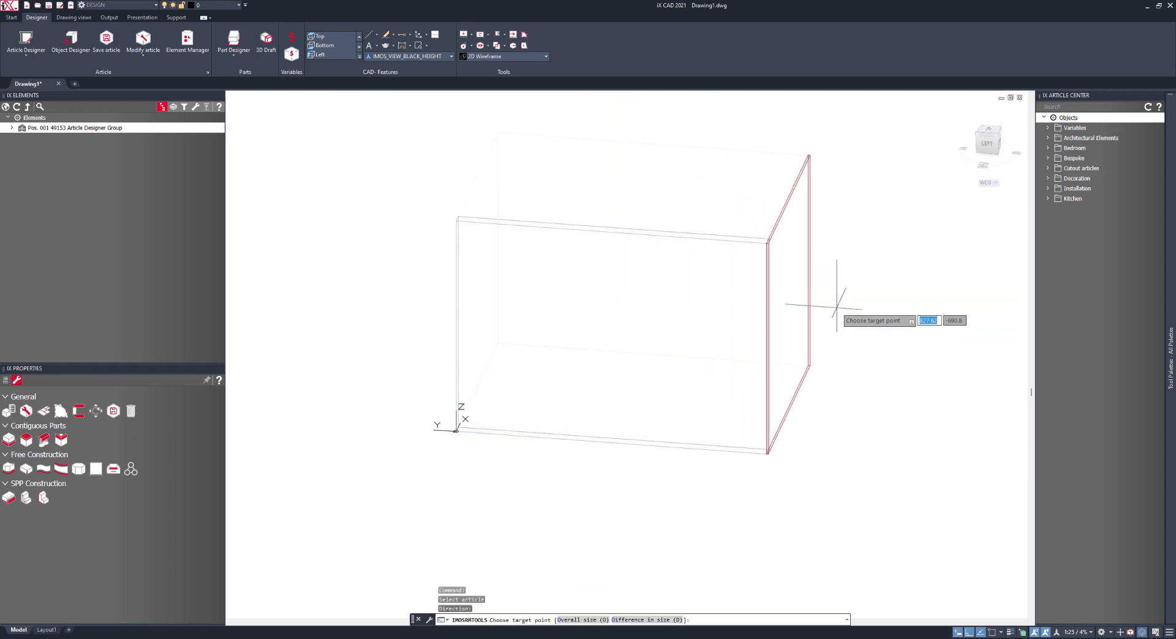
type("o")
key("Return")
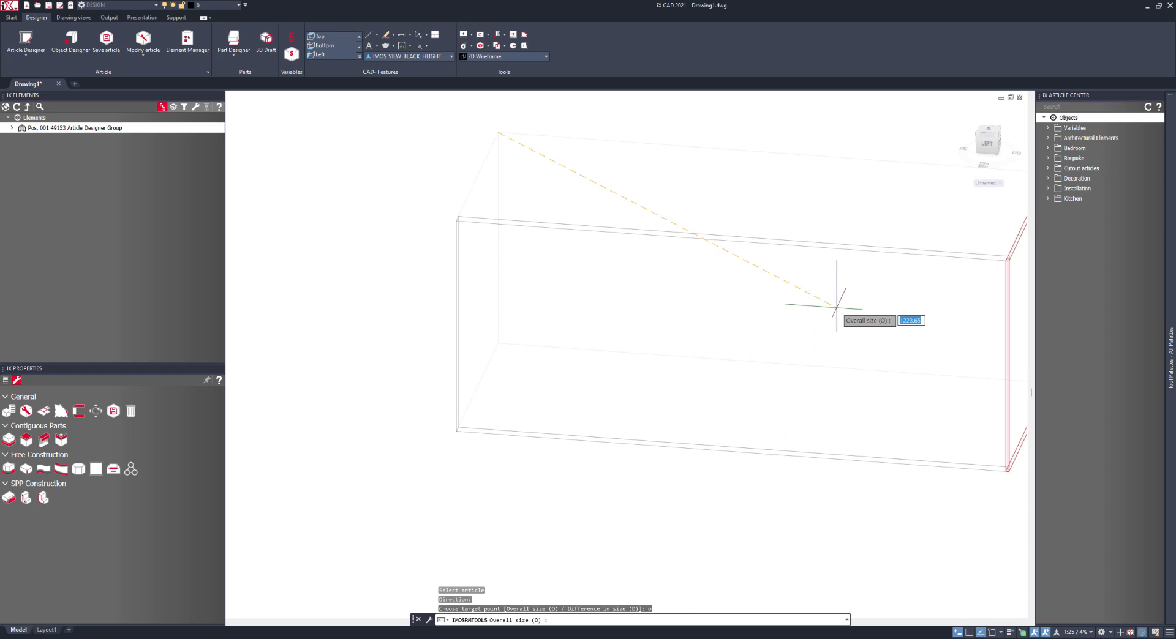
type("789")
key("Return")
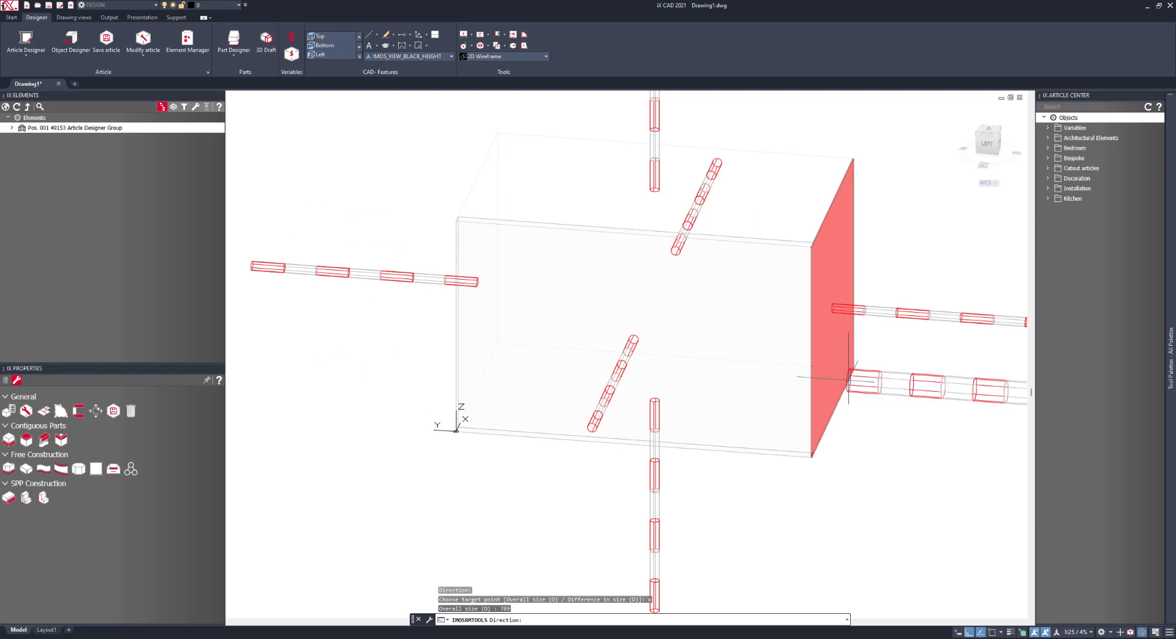
key("Return")
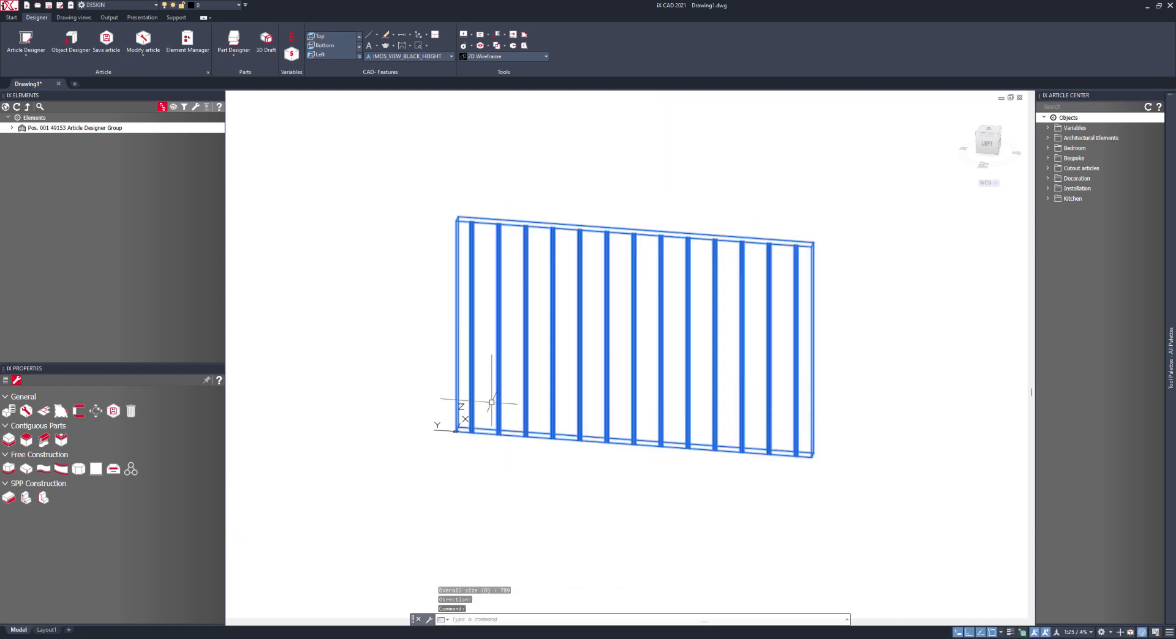
Measure the stretched panel's edge margin between the first groove's centre and the origin corner
scroll(487, 424, "up", 5)
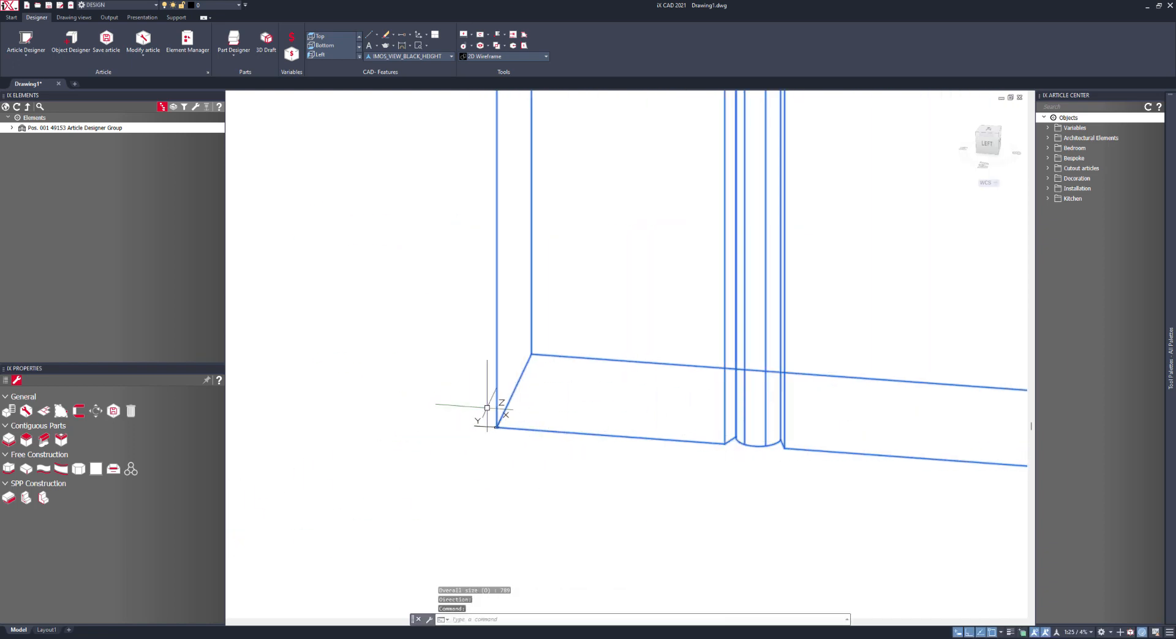
type("di")
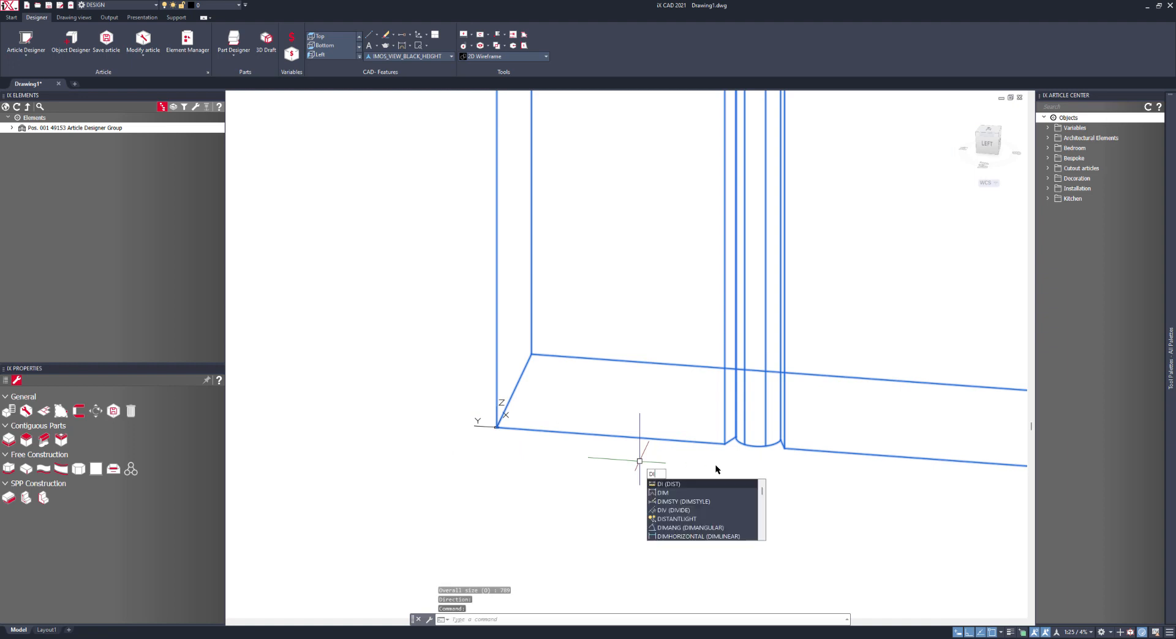
key("Return")
left_click(496, 426)
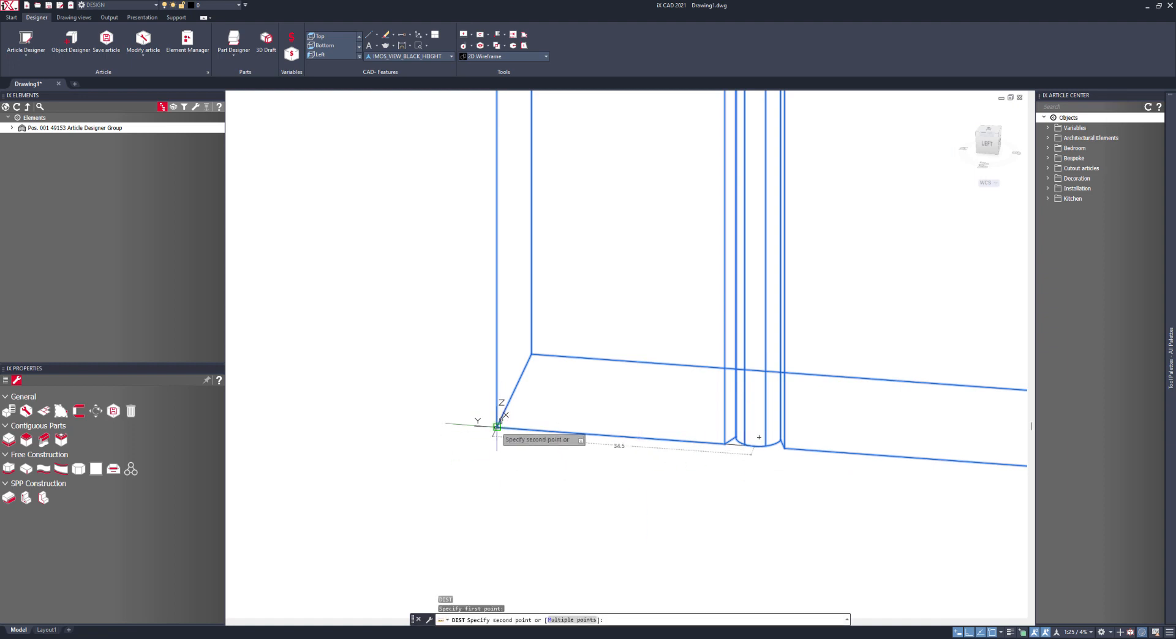
scroll(496, 427, "down", 6)
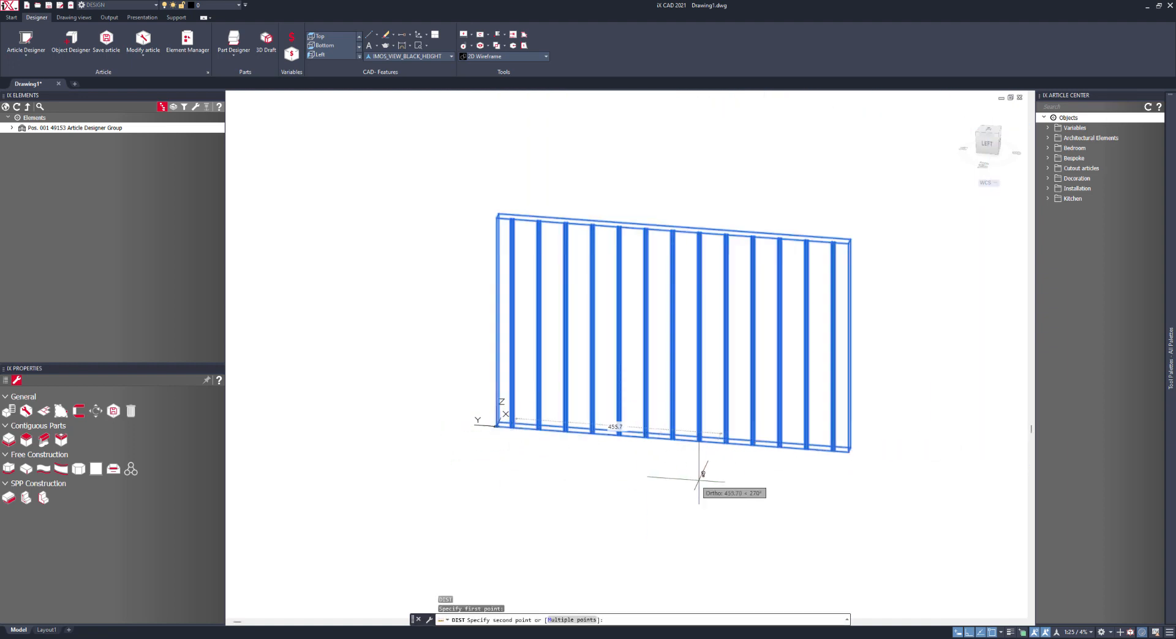
left_click(698, 478)
Measure from the centre of the last groove to the stretched panel's far lower corner
scroll(846, 458, "up", 6)
key("Return")
left_click(650, 361)
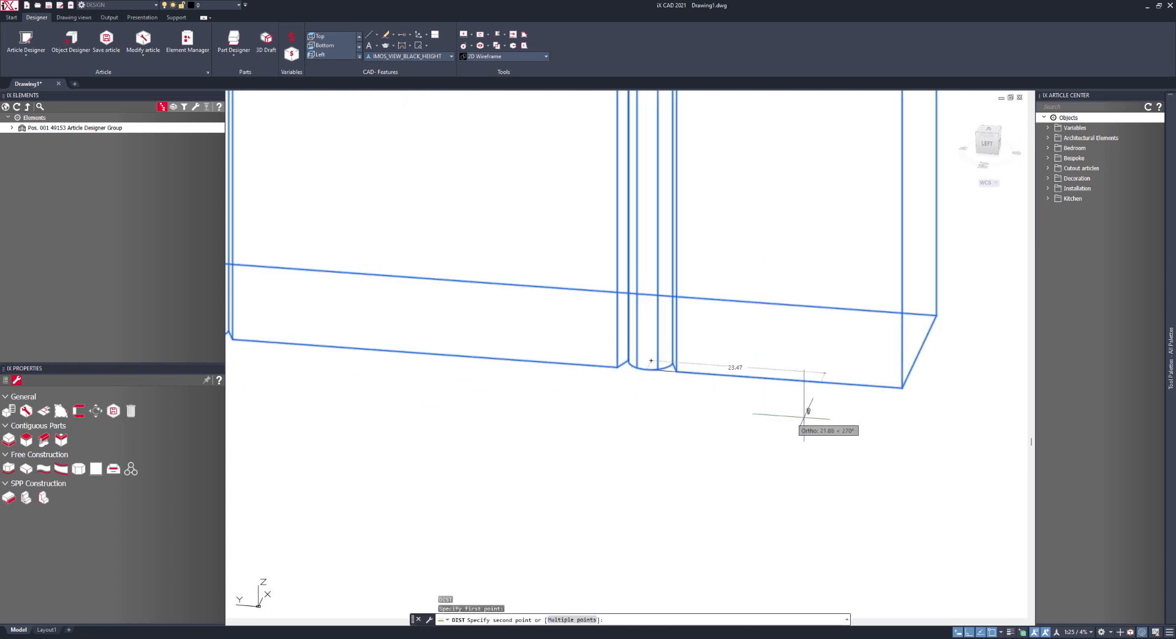
left_click(902, 387)
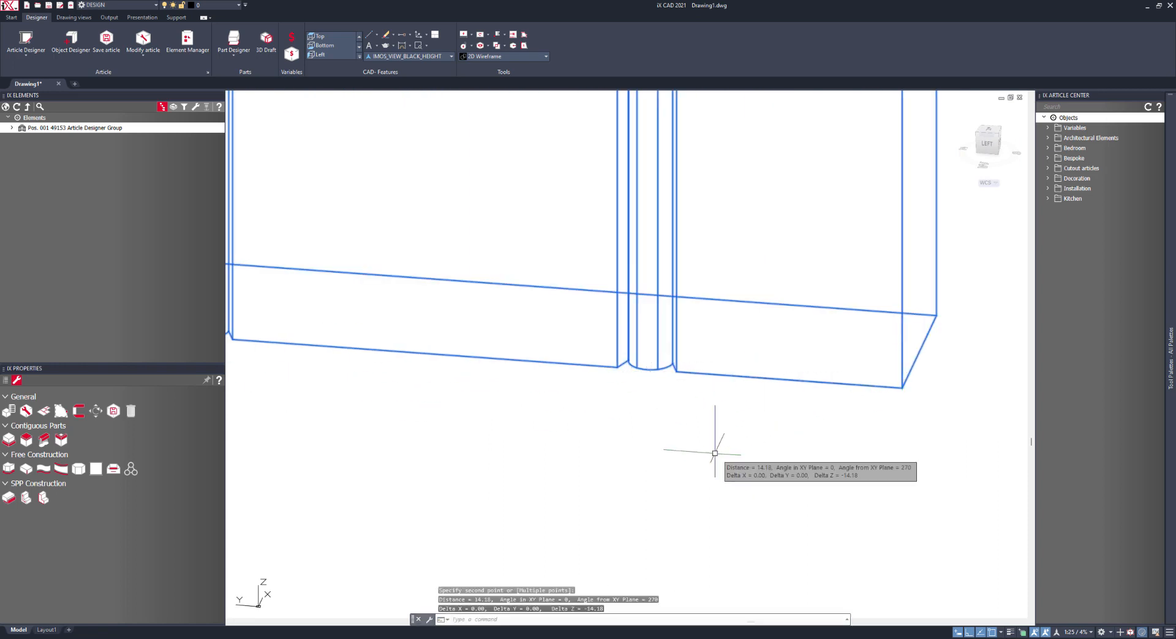
Measure again from the panel's origin corner to the centre of the first groove
scroll(714, 471, "down", 5)
scroll(305, 382, "up", 5)
scroll(305, 382, "up", 3)
key("Return")
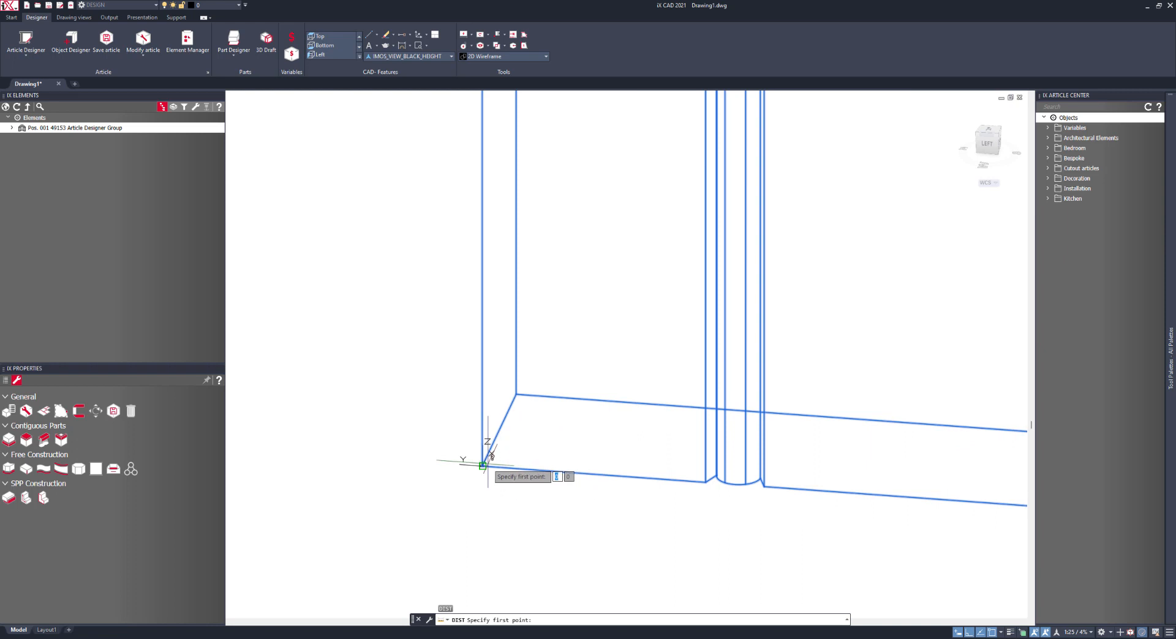
left_click(483, 466)
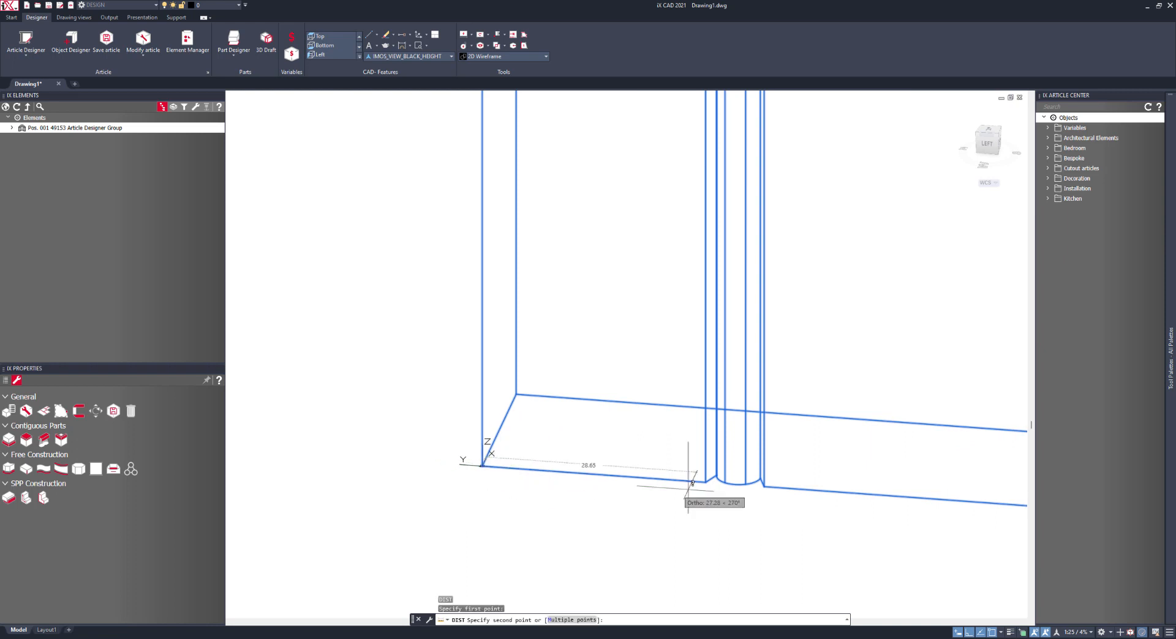
left_click(742, 476)
Display the grooved panel in the Realistic visual style
scroll(742, 476, "down", 5)
scroll(651, 383, "up", 2)
middle_click_drag(652, 384, 623, 372)
middle_click_drag(759, 413, 664, 363)
left_click(490, 59)
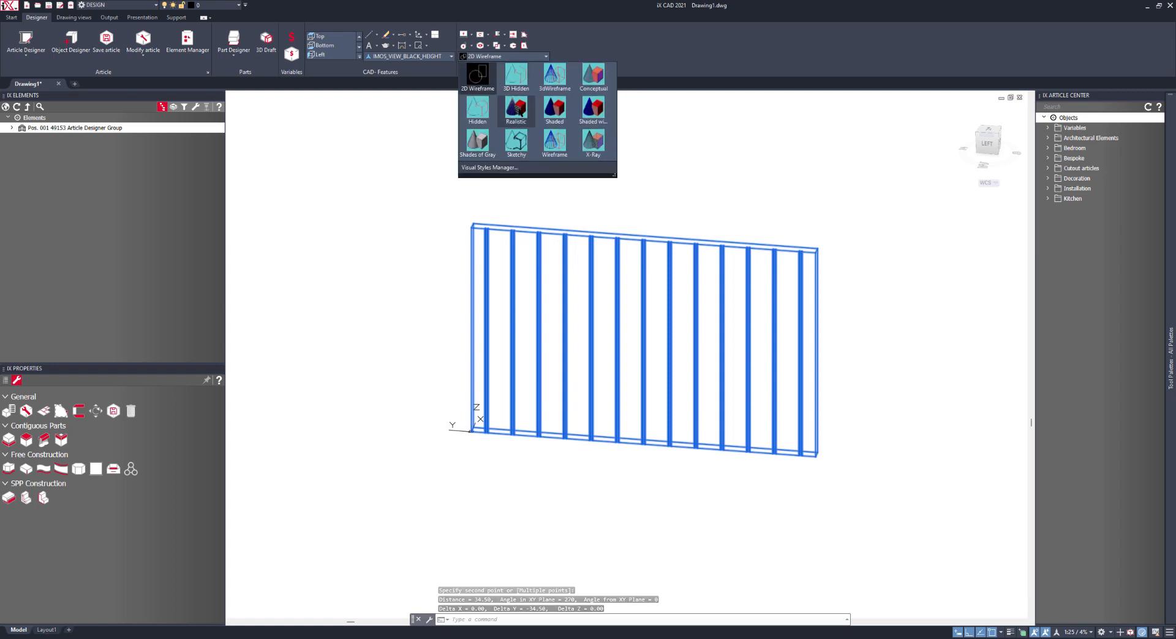
left_click(593, 76)
scroll(693, 421, "up", 2)
middle_click_drag(689, 414, 653, 402, "shift")
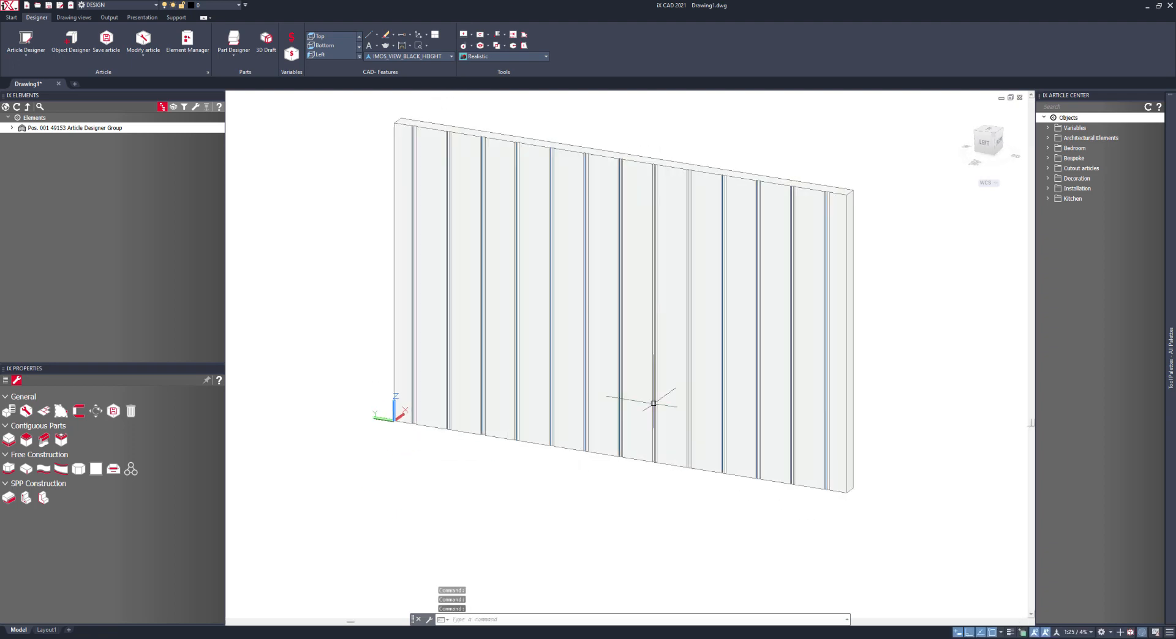